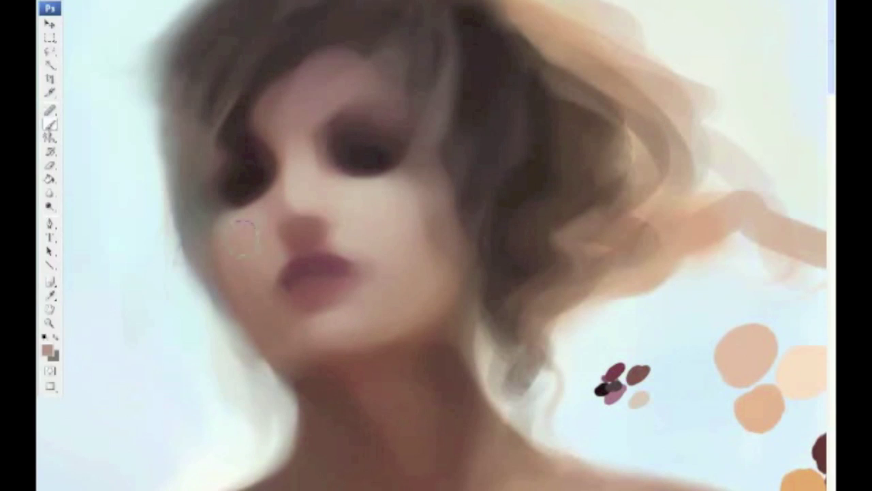
Step: Paint a light beige highlight along the nose bridge and darken the left eye
{"action": "left_click", "coordinate": [359, 204], "text": "alt"}
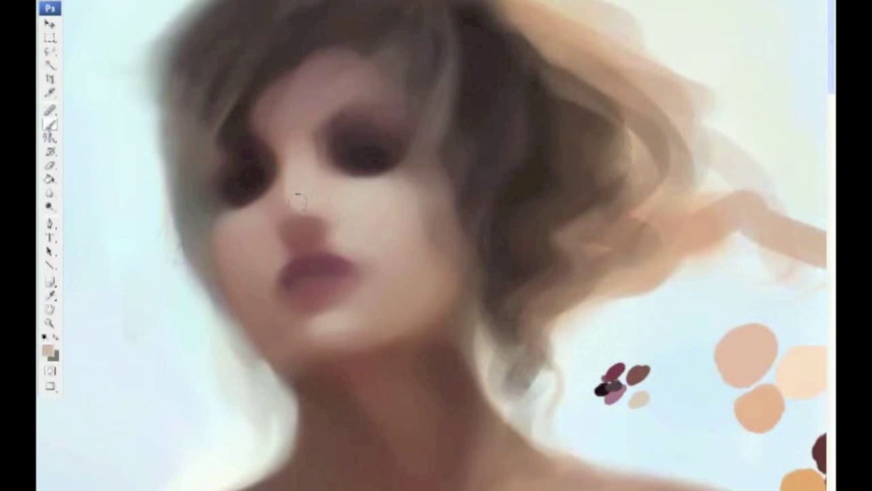
{"action": "left_click_drag", "start_coordinate": [300, 213], "coordinate": [304, 194]}
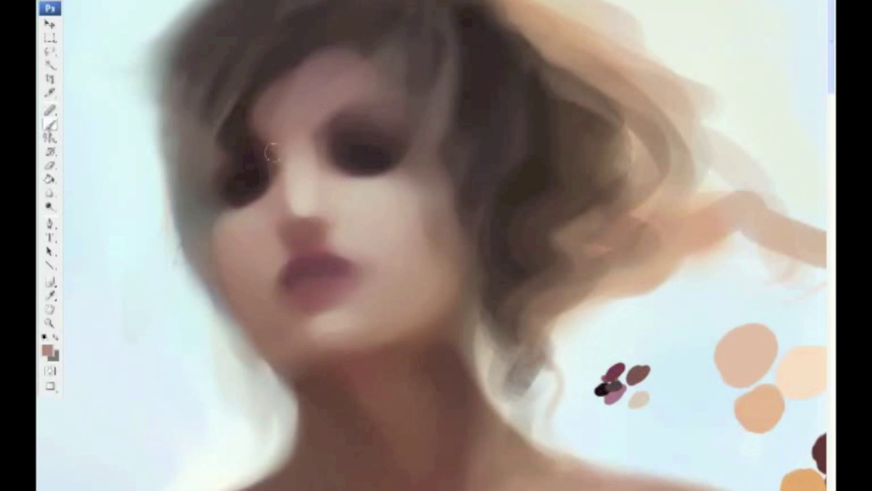
{"action": "left_click", "coordinate": [245, 176], "text": "alt"}
{"action": "mouse_move", "coordinate": [247, 172]}
{"action": "left_mouse_down"}
{"action": "mouse_move", "coordinate": [261, 177]}
{"action": "mouse_move", "coordinate": [276, 146]}
{"action": "mouse_move", "coordinate": [279, 174]}
{"action": "mouse_move", "coordinate": [249, 179]}
{"action": "left_mouse_up"}
Step: Deepen the right eye socket and its upper crease with dark brown and mauve strokes
{"action": "mouse_move", "coordinate": [370, 150]}
{"action": "left_mouse_down"}
{"action": "mouse_move", "coordinate": [360, 152]}
{"action": "mouse_move", "coordinate": [399, 161]}
{"action": "mouse_move", "coordinate": [344, 122]}
{"action": "mouse_move", "coordinate": [326, 126]}
{"action": "mouse_move", "coordinate": [333, 129]}
{"action": "left_mouse_up"}
{"action": "mouse_move", "coordinate": [361, 102]}
{"action": "left_mouse_down"}
{"action": "mouse_move", "coordinate": [331, 128]}
{"action": "mouse_move", "coordinate": [337, 127]}
{"action": "left_mouse_up"}
{"action": "left_click", "coordinate": [386, 105], "text": "alt"}
{"action": "left_click_drag", "start_coordinate": [409, 116], "coordinate": [398, 115]}
{"action": "left_click", "coordinate": [356, 150], "text": "alt"}
{"action": "left_click_drag", "start_coordinate": [357, 150], "coordinate": [397, 161]}
Step: Sample mauve tones, then choose a darker warm brown as the painting colour
{"action": "left_click", "coordinate": [389, 107], "text": "alt"}
{"action": "left_click", "coordinate": [424, 118], "text": "alt"}
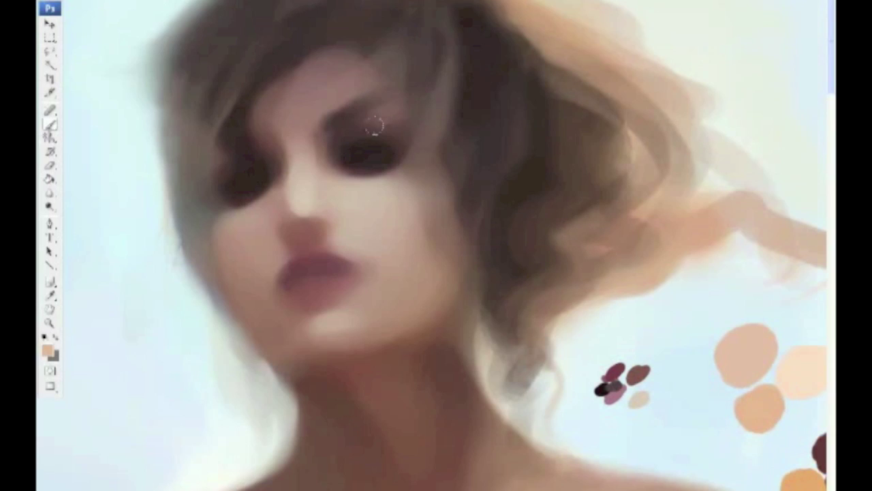
{"action": "left_click", "coordinate": [47, 350]}
{"action": "left_click", "coordinate": [387, 436]}
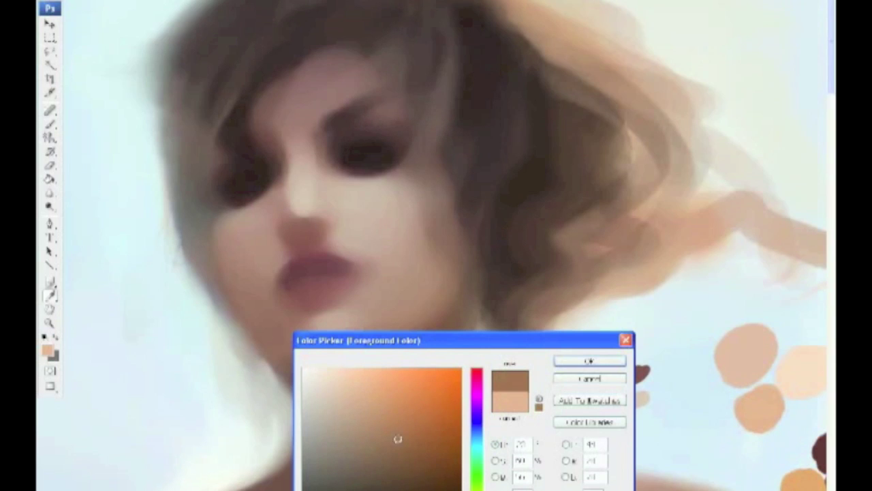
Step: Confirm the darker brown and sample hair, brow and nose-bridge skin tones
{"action": "left_click", "coordinate": [589, 361]}
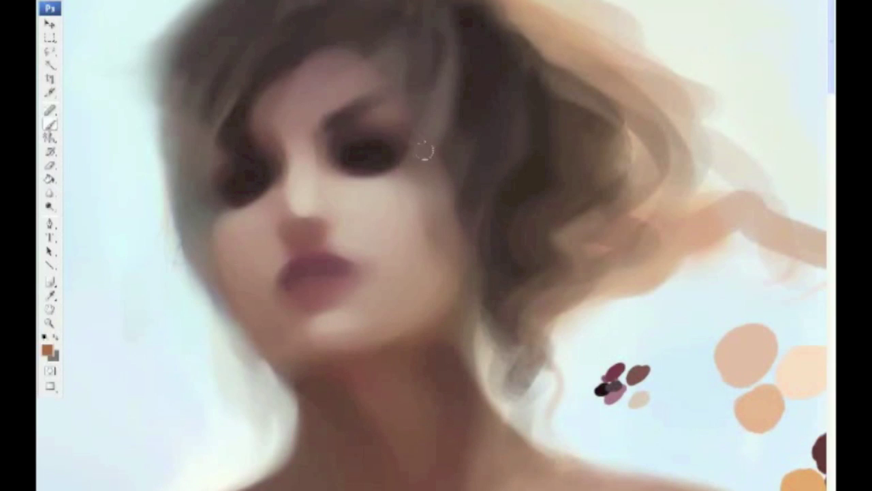
{"action": "left_click", "coordinate": [235, 150], "text": "alt"}
{"action": "left_click", "coordinate": [266, 127], "text": "alt"}
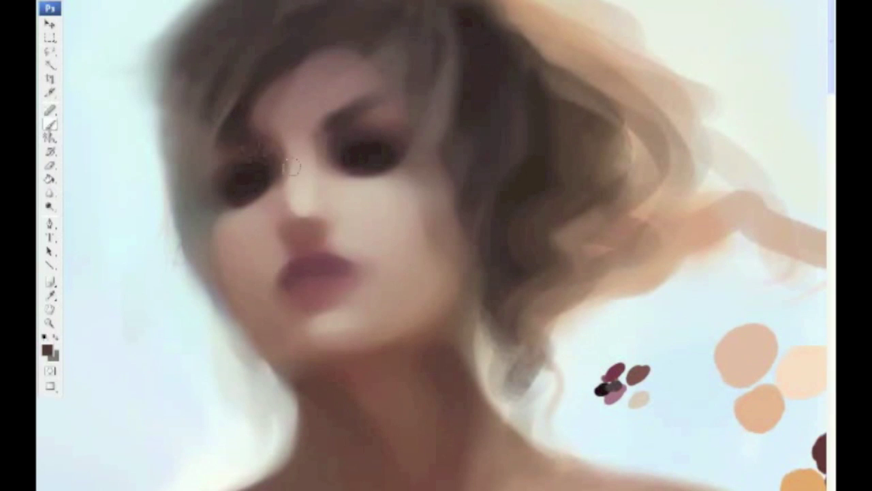
{"action": "left_click", "coordinate": [240, 197], "text": "alt"}
{"action": "left_click", "coordinate": [304, 180], "text": "alt"}
{"action": "left_click", "coordinate": [251, 215], "text": "alt"}
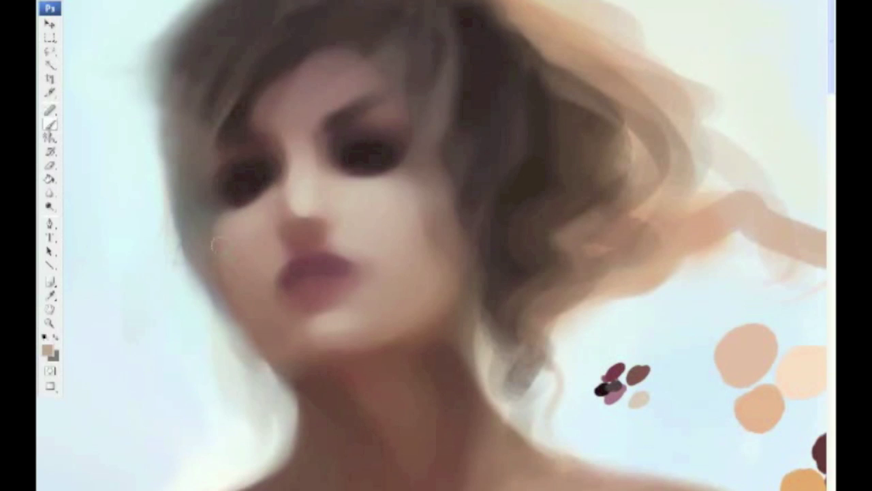
{"action": "left_click", "coordinate": [291, 126], "text": "alt"}
{"action": "left_click", "coordinate": [283, 146], "text": "alt"}
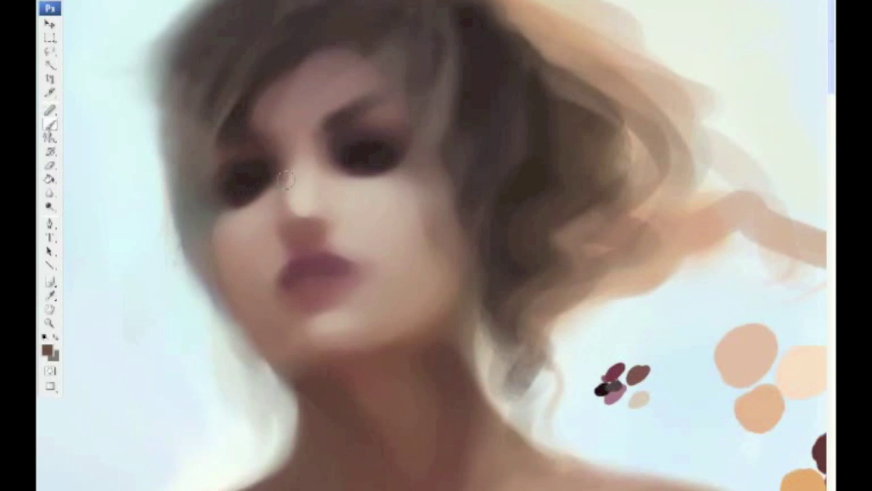
Step: Paint a speckled stroke across the nose tip and reshape and lighten the lower lip
{"action": "left_click_drag", "start_coordinate": [297, 224], "coordinate": [331, 230]}
{"action": "left_click", "coordinate": [321, 261], "text": "alt"}
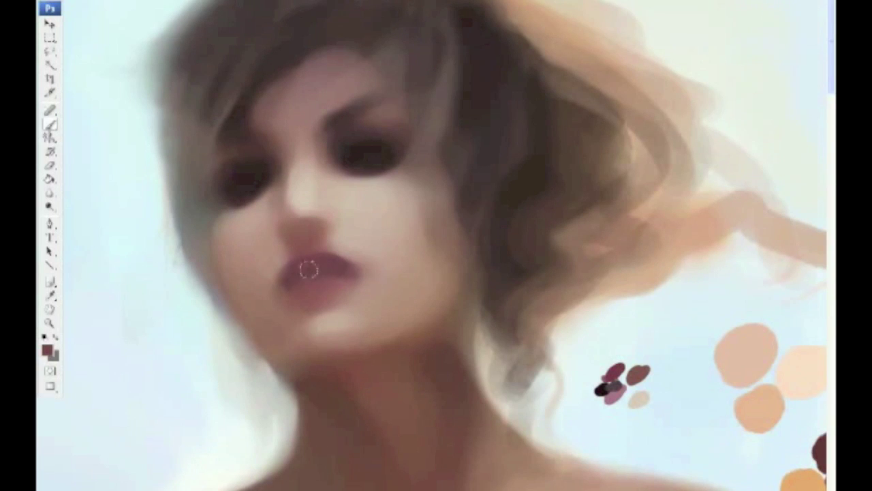
{"action": "left_click_drag", "start_coordinate": [292, 282], "coordinate": [306, 282]}
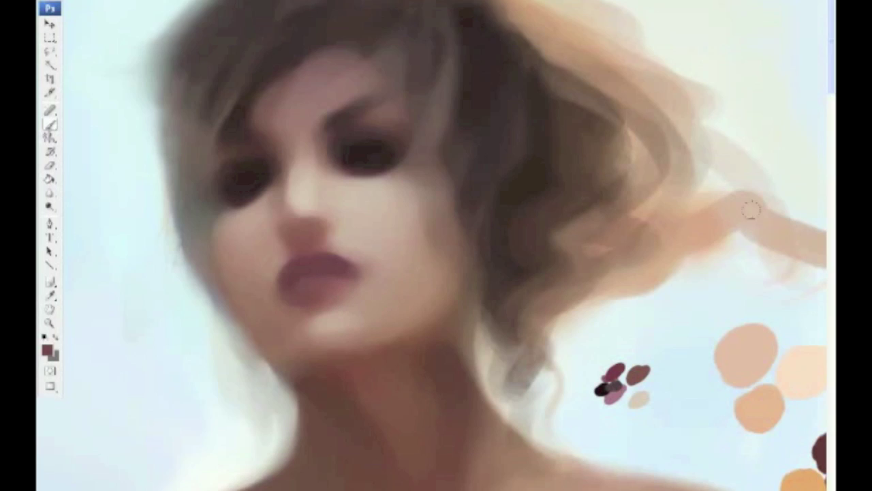
{"action": "left_click", "coordinate": [607, 387], "text": "alt"}
{"action": "left_click", "coordinate": [303, 271], "text": "alt"}
Step: Darken the eyebrow stroke with a dark sampled tone after adjusting the brush
{"action": "left_click", "coordinate": [365, 102], "text": "alt"}
{"action": "left_click", "coordinate": [364, 102], "text": "alt"}
{"action": "key", "text": "F5"}
{"action": "key", "text": "F5"}
{"action": "left_click_drag", "start_coordinate": [334, 118], "coordinate": [366, 97]}
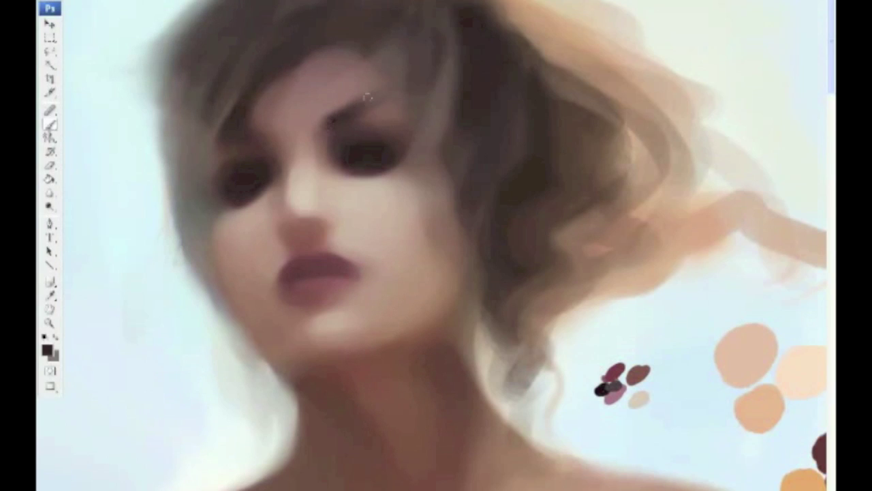
{"action": "left_click", "coordinate": [424, 208], "text": "alt"}
{"action": "left_click", "coordinate": [448, 146], "text": "alt"}
{"action": "key", "text": "F5"}
{"action": "key", "text": "F5"}
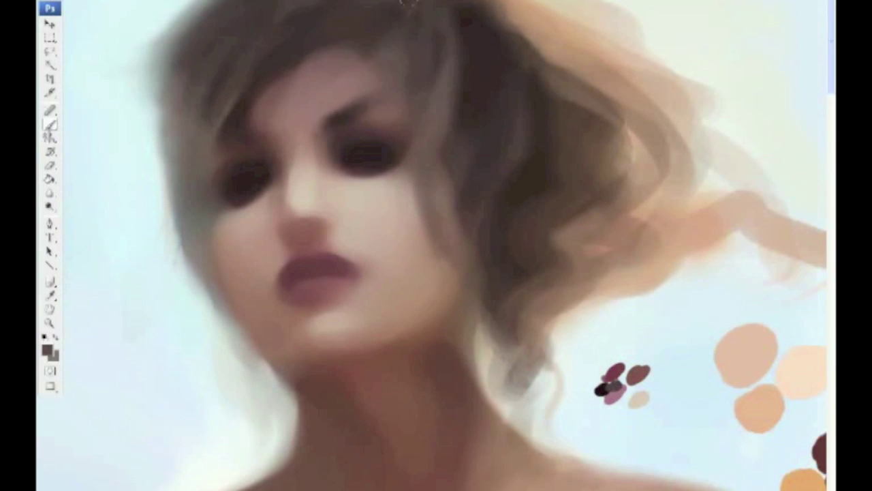
{"action": "key", "text": "F5"}
{"action": "key", "text": "F5"}
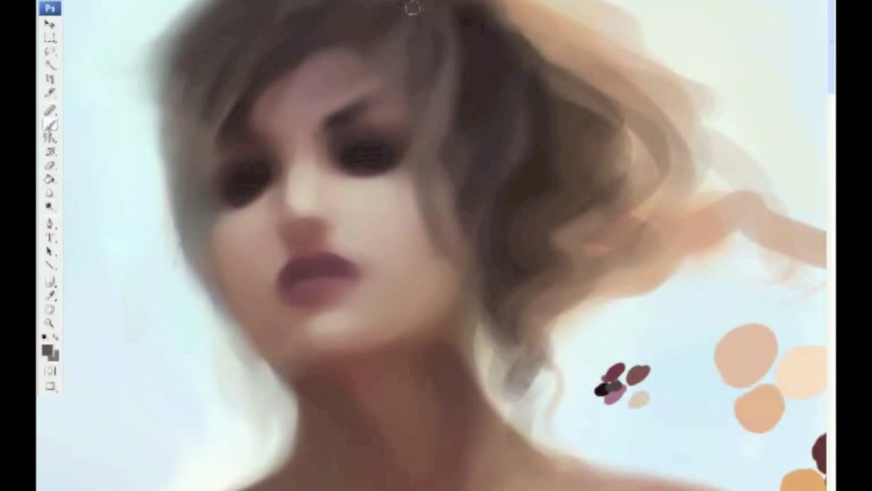
Step: Sample darker and near-black browns from the hair and review the brush tip choices
{"action": "left_click", "coordinate": [270, 81], "text": "alt"}
{"action": "left_click", "coordinate": [376, 144], "text": "alt"}
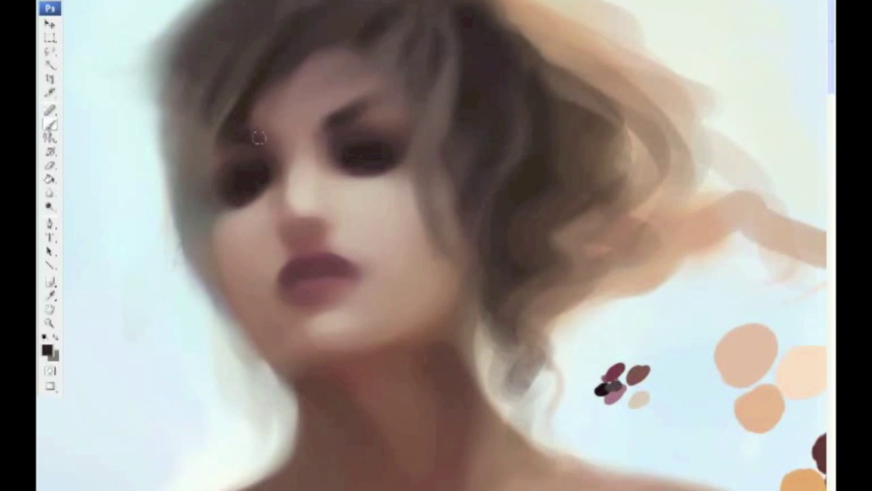
{"action": "right_click", "coordinate": [78, 7]}
{"action": "left_click", "coordinate": [350, 112]}
{"action": "left_click", "coordinate": [388, 100], "text": "alt"}
{"action": "left_click", "coordinate": [407, 99], "text": "alt"}
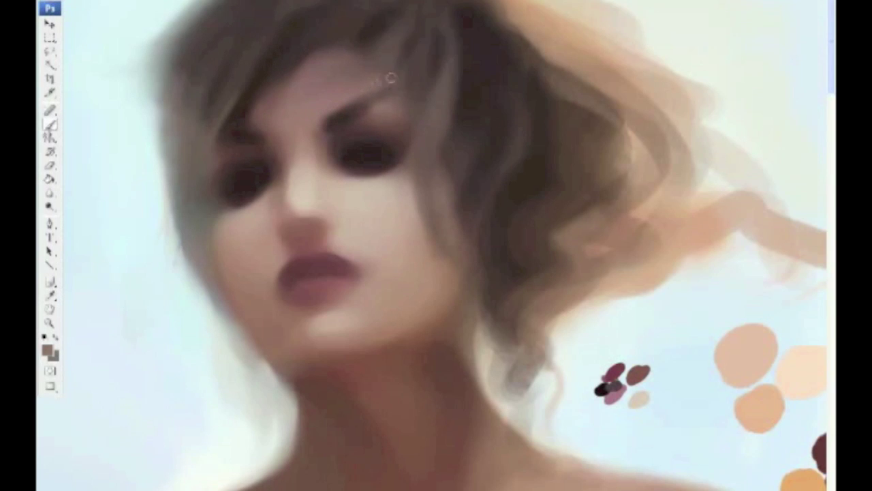
{"action": "right_click", "coordinate": [381, 124]}
Step: Sample cheek pink, nostril rosy brown, palette orange and lip-side tones for refinement
{"action": "left_click", "coordinate": [364, 186], "text": "alt"}
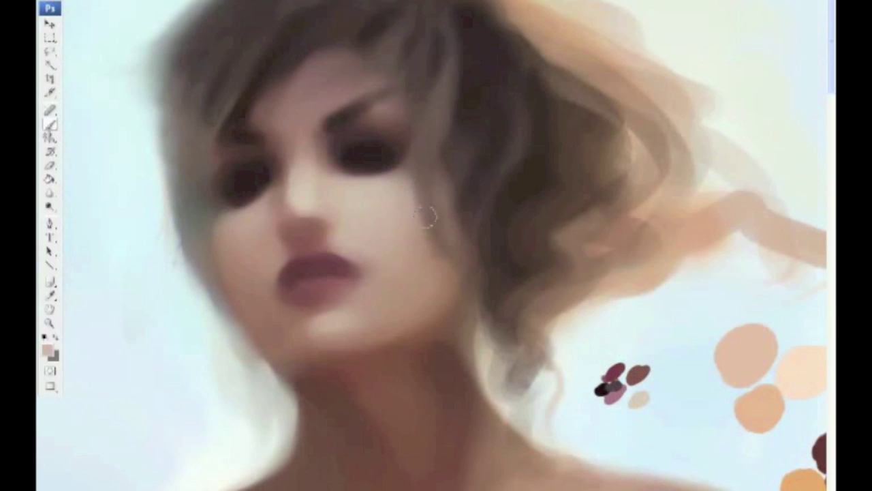
{"action": "left_click", "coordinate": [322, 217], "text": "alt"}
{"action": "left_click", "coordinate": [779, 483], "text": "alt"}
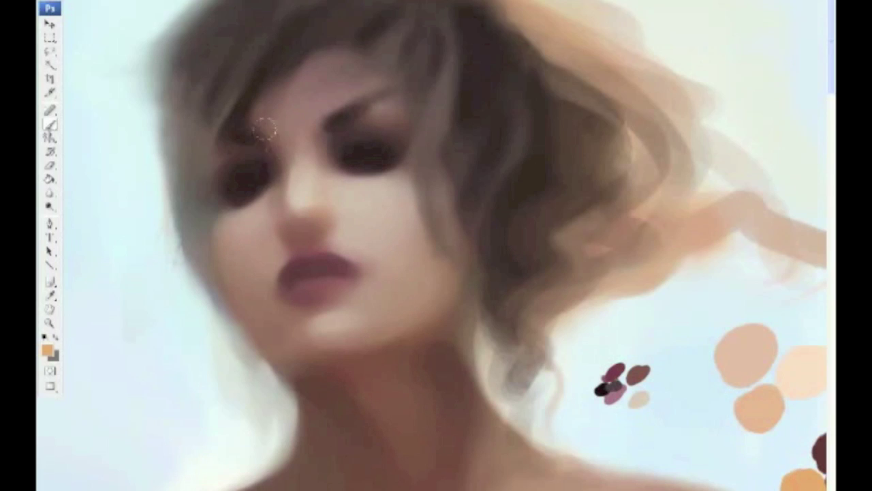
{"action": "left_click", "coordinate": [247, 288], "text": "alt"}
{"action": "left_click", "coordinate": [297, 253], "text": "alt"}
{"action": "left_click", "coordinate": [254, 281], "text": "alt"}
{"action": "left_click", "coordinate": [310, 240], "text": "alt"}
Step: Darken and smooth the upper lip's left side with dark maroon and near-black
{"action": "left_click", "coordinate": [387, 230], "text": "alt"}
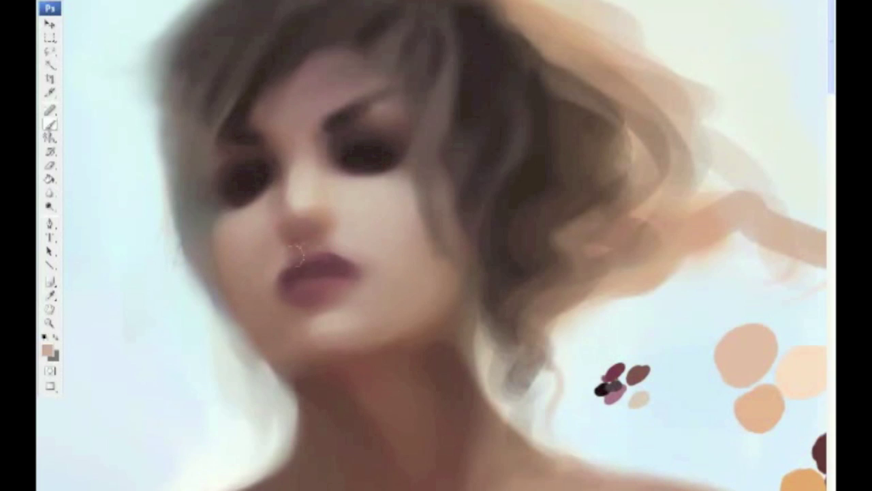
{"action": "left_click", "coordinate": [360, 256], "text": "alt"}
{"action": "key", "text": "F5"}
{"action": "key", "text": "F5"}
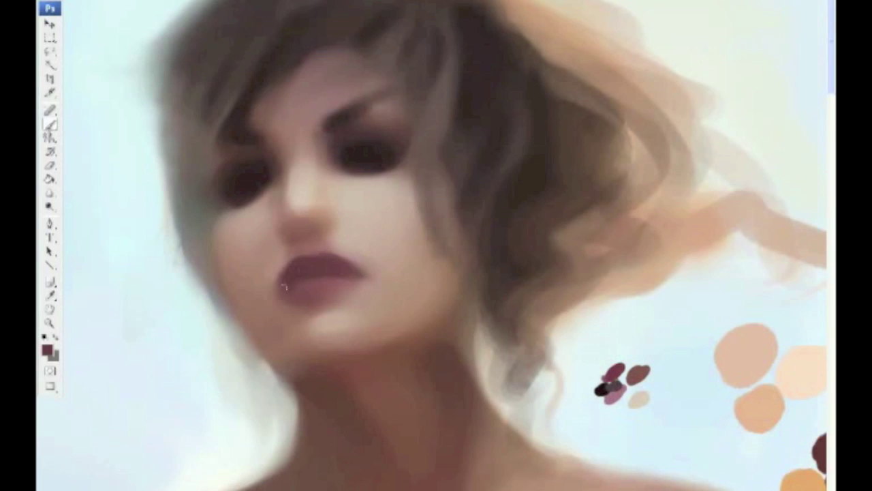
{"action": "left_click", "coordinate": [602, 388], "text": "alt"}
{"action": "key", "text": "F5"}
{"action": "key", "text": "F5"}
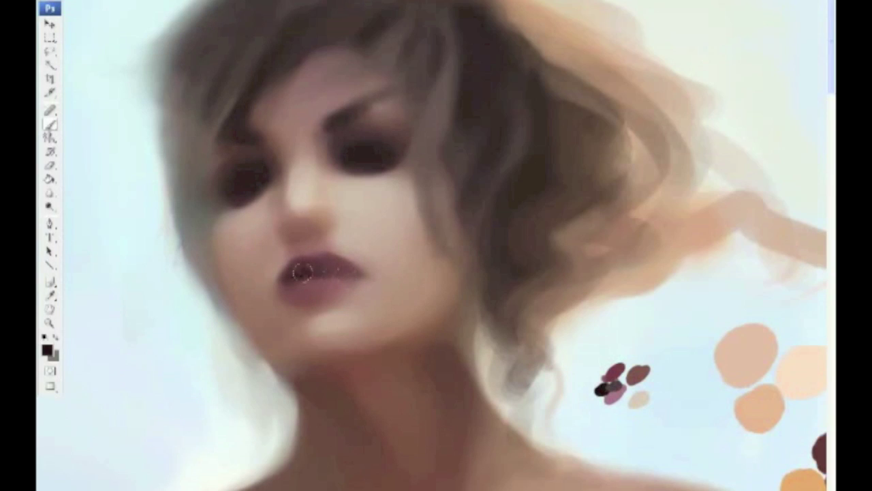
{"action": "left_click_drag", "start_coordinate": [309, 269], "coordinate": [290, 278]}
Step: Darken and smooth the right eye socket with near-black sampled from the eye
{"action": "key", "text": "F5"}
{"action": "key", "text": "F5"}
{"action": "left_click", "coordinate": [394, 141], "text": "alt"}
{"action": "key", "text": "F5"}
{"action": "key", "text": "F5"}
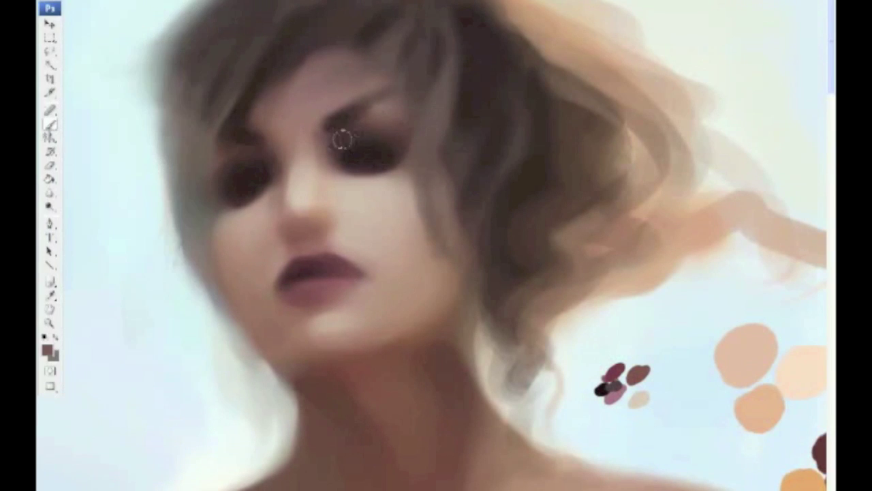
{"action": "left_click", "coordinate": [368, 154], "text": "alt"}
{"action": "left_click_drag", "start_coordinate": [368, 154], "coordinate": [376, 146]}
{"action": "left_click", "coordinate": [393, 98], "text": "alt"}
{"action": "key", "text": "F5"}
{"action": "key", "text": "F5"}
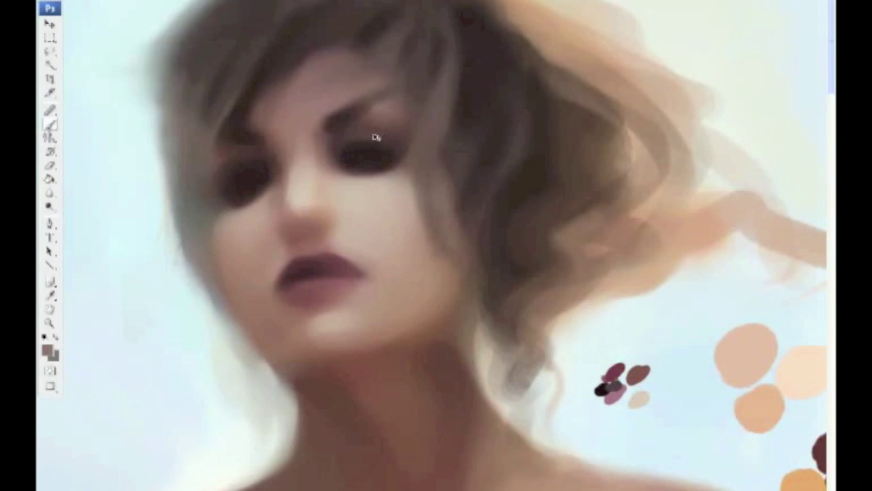
Step: Sample darker browns, mauve-brown and taupe tones around the eyes and cheek
{"action": "left_click", "coordinate": [399, 145], "text": "alt"}
{"action": "left_click", "coordinate": [434, 162], "text": "alt"}
{"action": "left_click", "coordinate": [393, 138], "text": "alt"}
{"action": "left_click", "coordinate": [354, 165], "text": "alt"}
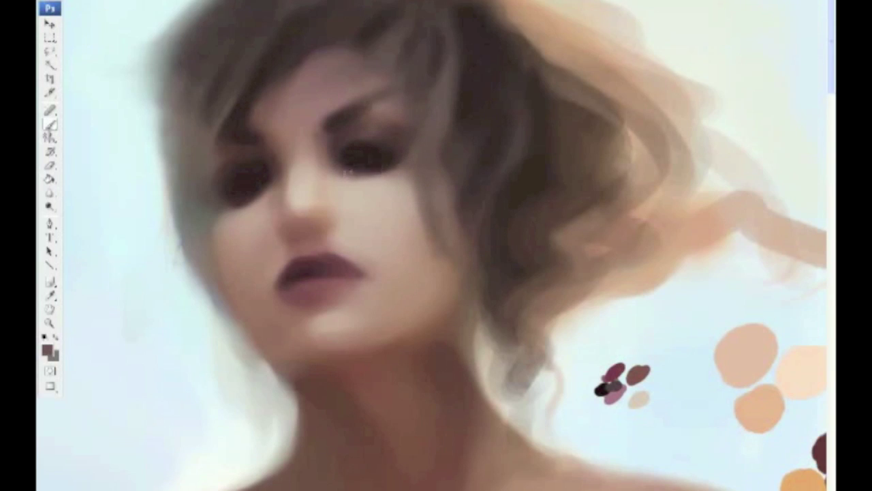
{"action": "left_click", "coordinate": [264, 152], "text": "alt"}
{"action": "left_click", "coordinate": [234, 204], "text": "alt"}
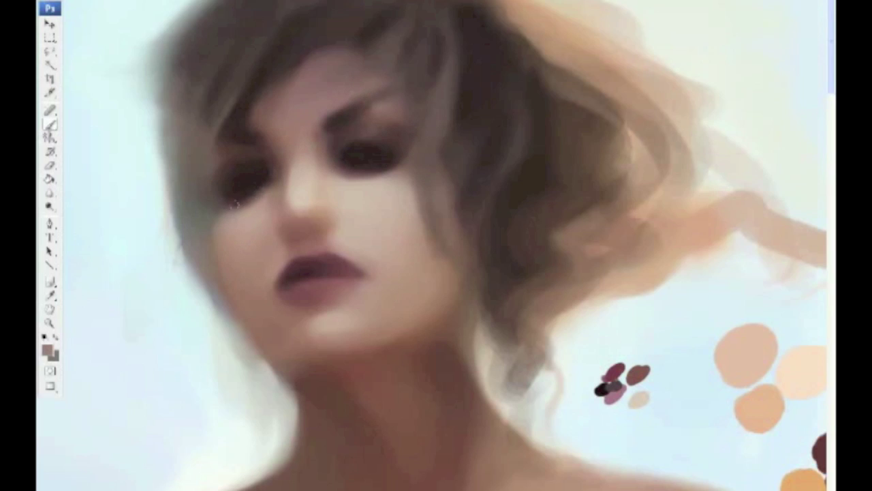
{"action": "left_click", "coordinate": [214, 194], "text": "alt"}
Step: Sample cheek, neck and near-black tones, then darken the left nostril
{"action": "left_click", "coordinate": [237, 218], "text": "alt"}
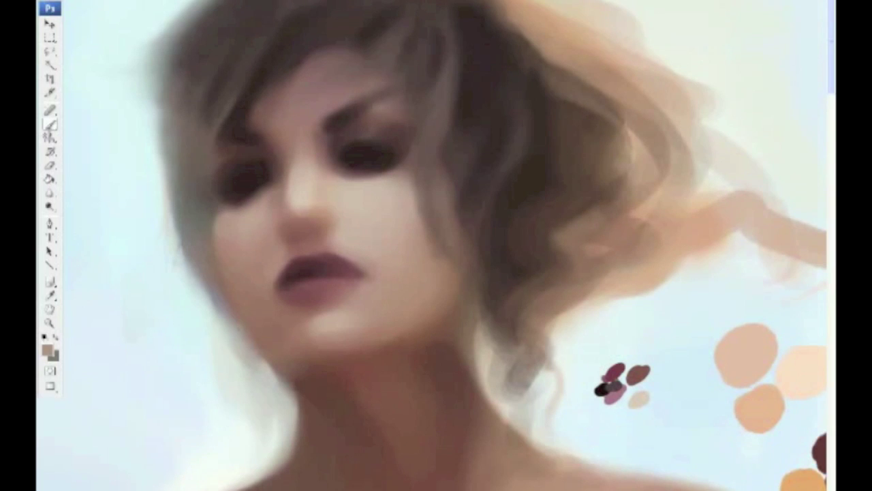
{"action": "left_click", "coordinate": [222, 271], "text": "alt"}
{"action": "left_click", "coordinate": [291, 364], "text": "alt"}
{"action": "left_click", "coordinate": [288, 376], "text": "alt"}
{"action": "left_click", "coordinate": [334, 311], "text": "alt"}
{"action": "left_click", "coordinate": [358, 160], "text": "alt"}
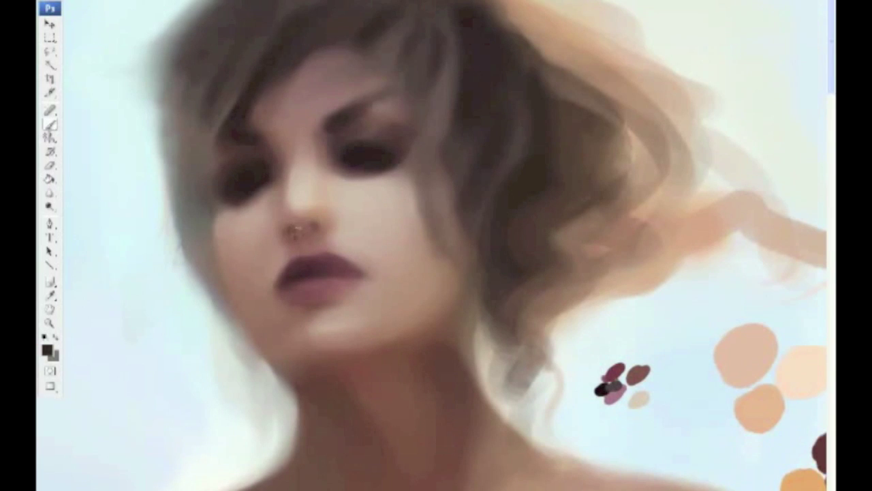
{"action": "left_click", "coordinate": [293, 230]}
Step: Set the painting colour to a dark mauve in the Color Picker
{"action": "left_click", "coordinate": [620, 389], "text": "alt"}
{"action": "left_click", "coordinate": [47, 349]}
{"action": "left_click", "coordinate": [357, 472]}
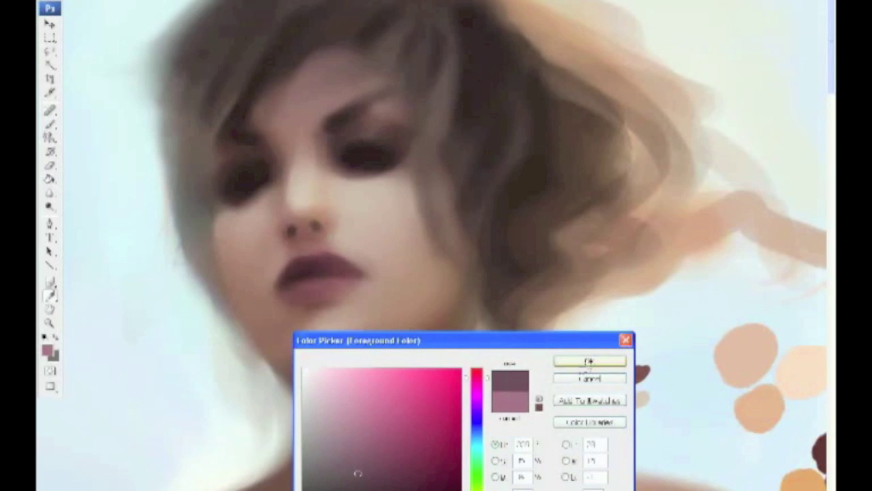
{"action": "left_click", "coordinate": [586, 364]}
{"action": "left_click", "coordinate": [356, 149], "text": "alt"}
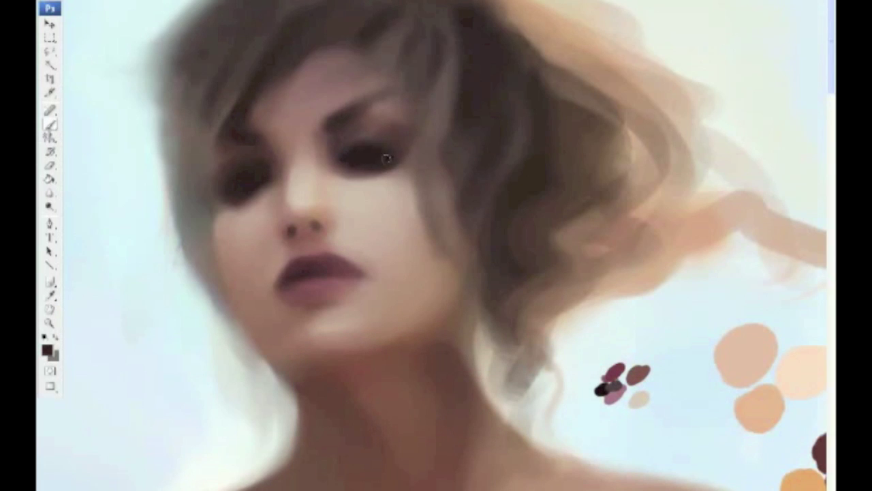
Step: Refine the eye shadows and eyebrow with sampled near-black and mauve-brown tones
{"action": "left_click", "coordinate": [619, 393], "text": "alt"}
{"action": "left_click", "coordinate": [342, 131], "text": "alt"}
{"action": "left_click", "coordinate": [332, 113], "text": "alt"}
{"action": "left_click", "coordinate": [338, 120], "text": "alt"}
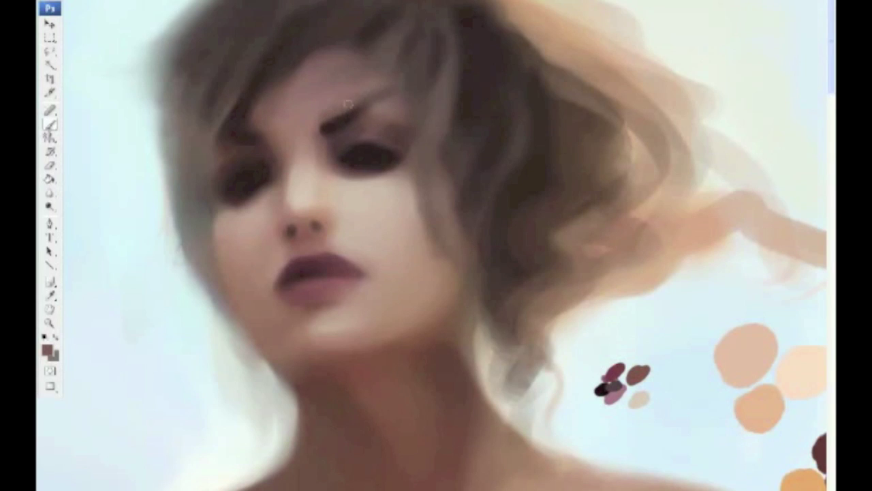
{"action": "left_click", "coordinate": [387, 106], "text": "alt"}
{"action": "left_click", "coordinate": [344, 120], "text": "alt"}
{"action": "left_click", "coordinate": [366, 138], "text": "alt"}
Step: Rework the lips with sampled dark reddish-brown, rose-mauve and near-black tones
{"action": "left_click", "coordinate": [292, 271], "text": "alt"}
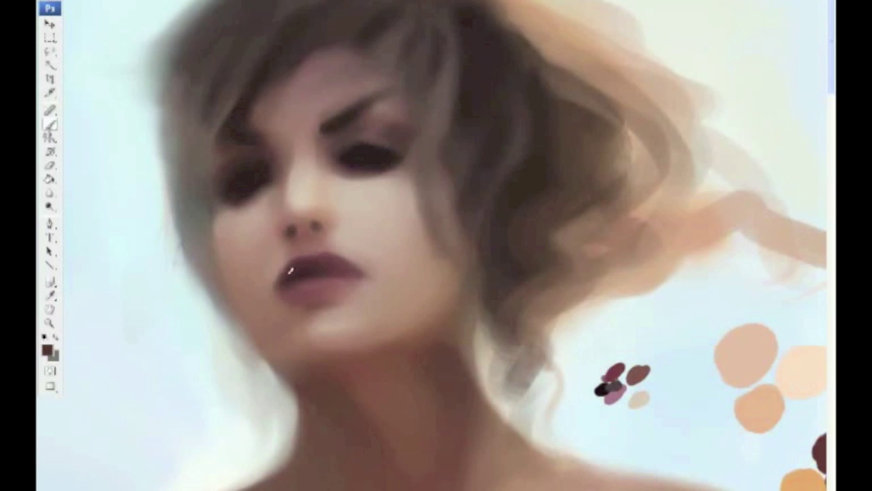
{"action": "left_click", "coordinate": [294, 296], "text": "alt"}
{"action": "left_click", "coordinate": [292, 282], "text": "alt"}
{"action": "left_click", "coordinate": [602, 386], "text": "alt"}
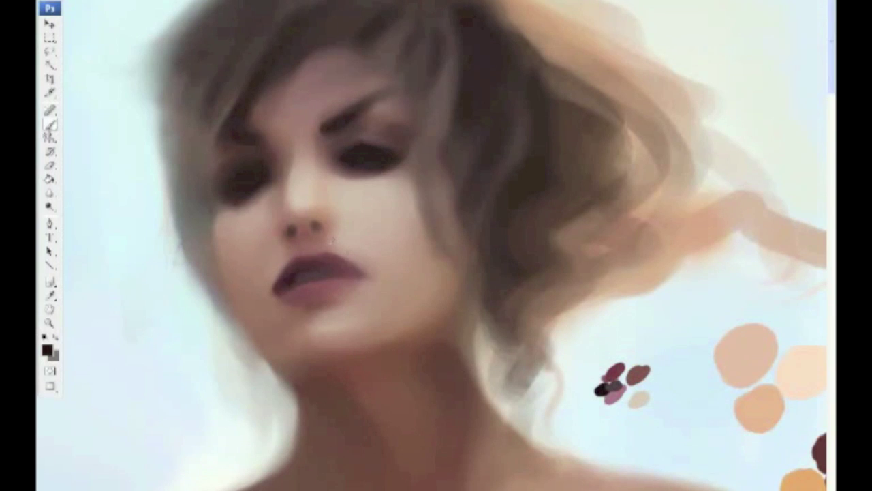
{"action": "left_click", "coordinate": [315, 266], "text": "alt"}
{"action": "left_click", "coordinate": [335, 280], "text": "alt"}
Step: Sample dark eye and hair browns, palette mauve and light pink skin
{"action": "left_click", "coordinate": [259, 194], "text": "alt"}
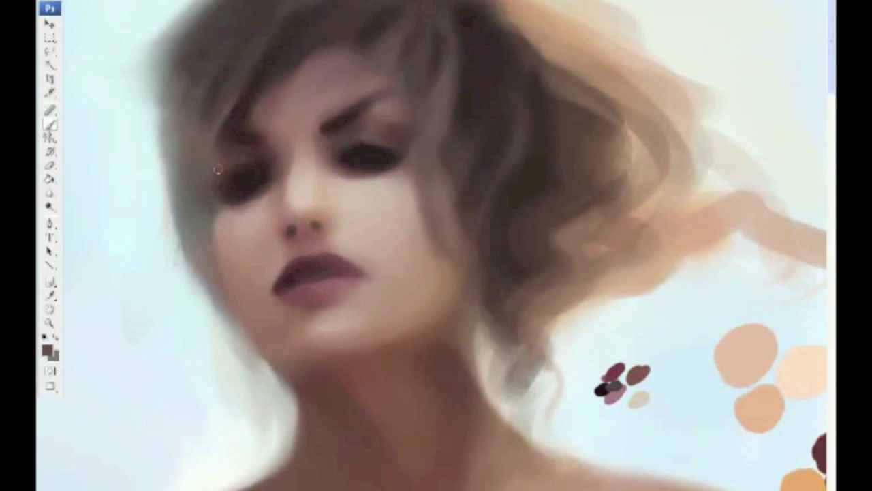
{"action": "left_click", "coordinate": [237, 150], "text": "alt"}
{"action": "left_click", "coordinate": [252, 134], "text": "alt"}
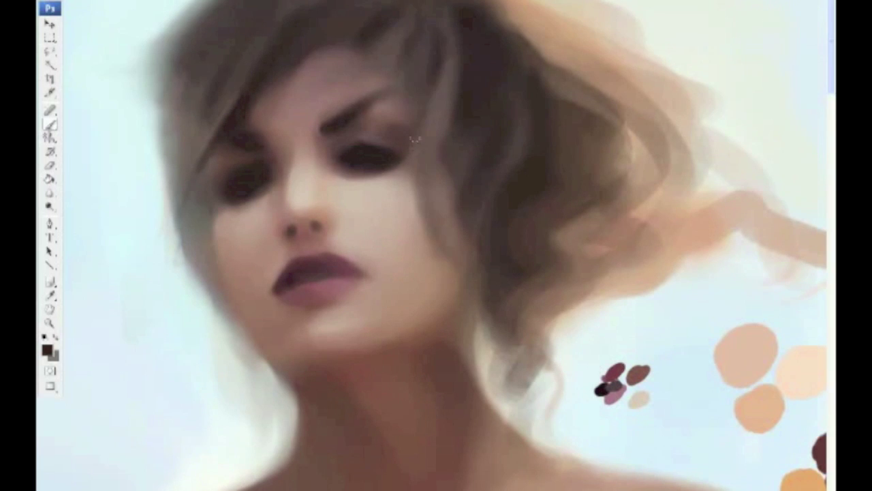
{"action": "left_click", "coordinate": [619, 392], "text": "alt"}
{"action": "left_click", "coordinate": [388, 197], "text": "alt"}
Step: Switch brush presets and sample brown and light tan tones from the hair
{"action": "key", "text": "F5"}
{"action": "key", "text": "F5"}
{"action": "left_click", "coordinate": [388, 41], "text": "alt"}
{"action": "left_click", "coordinate": [389, 41], "text": "alt"}
{"action": "key", "text": "F5"}
{"action": "key", "text": "F5"}
{"action": "left_click", "coordinate": [301, 95], "text": "alt"}
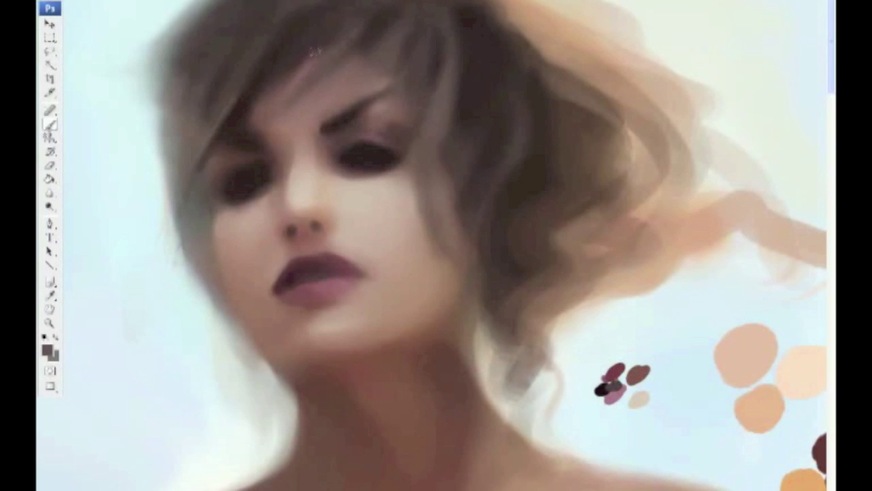
{"action": "left_click", "coordinate": [575, 36], "text": "alt"}
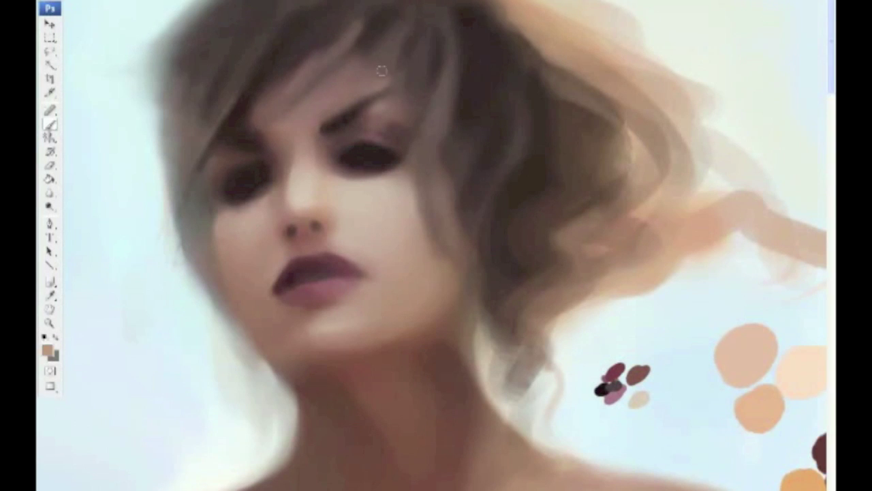
Step: Brush lighter textured strands through the fringe using grey-brown and lighter hair tones
{"action": "key", "text": "F5"}
{"action": "key", "text": "F5"}
{"action": "left_click", "coordinate": [346, 42], "text": "alt"}
{"action": "left_click", "coordinate": [519, 118], "text": "alt"}
{"action": "key", "text": "F5"}
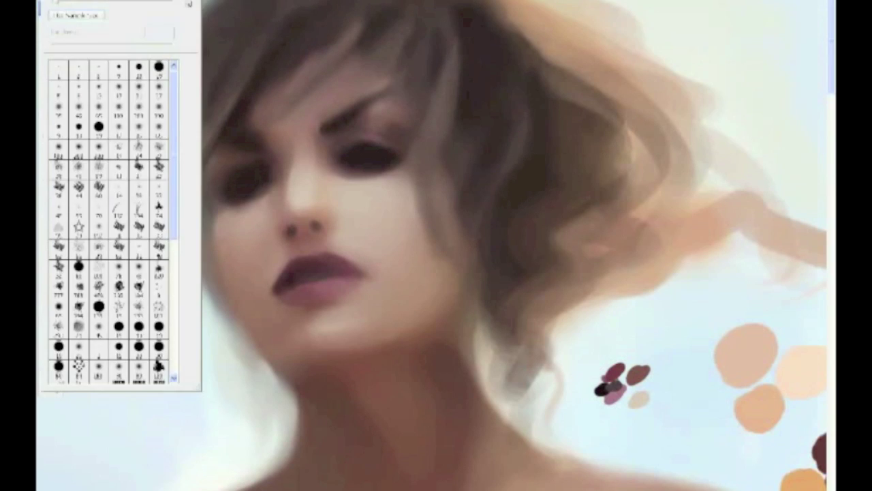
{"action": "key", "text": "F5"}
{"action": "left_click", "coordinate": [472, 222], "text": "alt"}
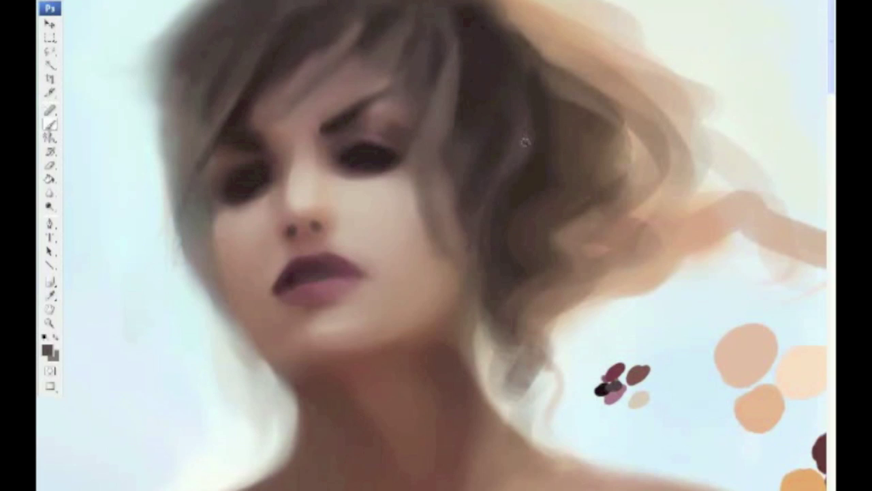
Step: Deepen the shadows around the right eye and brow with sampled dark browns
{"action": "left_click", "coordinate": [396, 12], "text": "alt"}
{"action": "left_click", "coordinate": [393, 47], "text": "alt"}
{"action": "left_click", "coordinate": [388, 105], "text": "alt"}
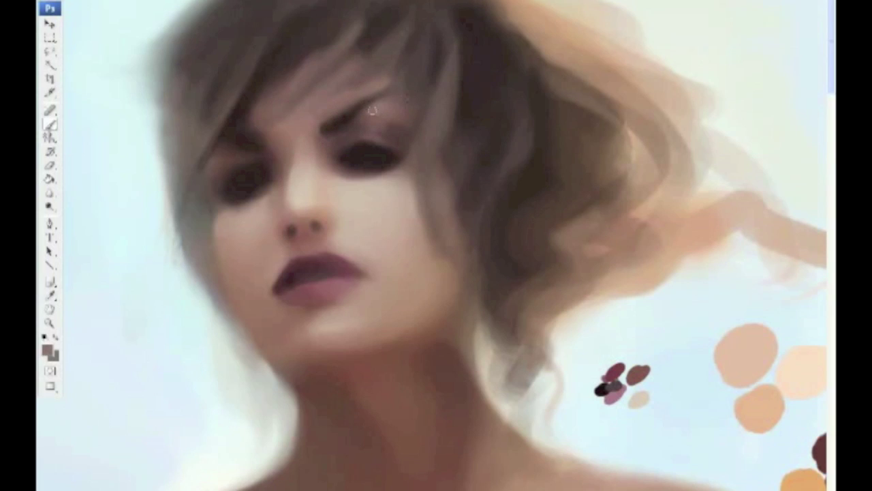
{"action": "left_click", "coordinate": [367, 109], "text": "alt"}
{"action": "left_click", "coordinate": [369, 163], "text": "alt"}
{"action": "left_click", "coordinate": [361, 145], "text": "alt"}
{"action": "left_click", "coordinate": [377, 150], "text": "alt"}
{"action": "left_click", "coordinate": [371, 162], "text": "alt"}
Step: Shade the left eye socket and blend it with light beige skin tone
{"action": "left_click", "coordinate": [262, 155], "text": "alt"}
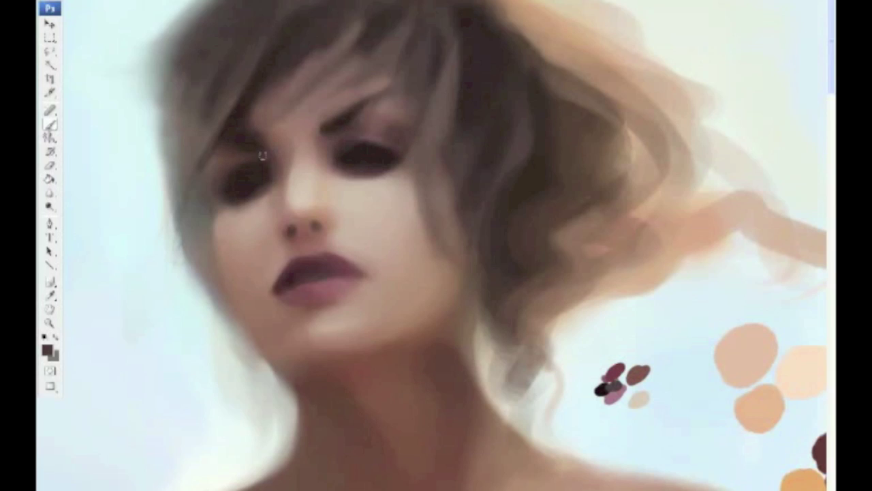
{"action": "left_click", "coordinate": [262, 167], "text": "alt"}
{"action": "left_click", "coordinate": [295, 181], "text": "alt"}
{"action": "left_click", "coordinate": [341, 236], "text": "alt"}
Step: Refine the nostrils in very dark brown and soften the nose with peach, pink and mauve
{"action": "left_click", "coordinate": [792, 470], "text": "alt"}
{"action": "left_click", "coordinate": [338, 225], "text": "alt"}
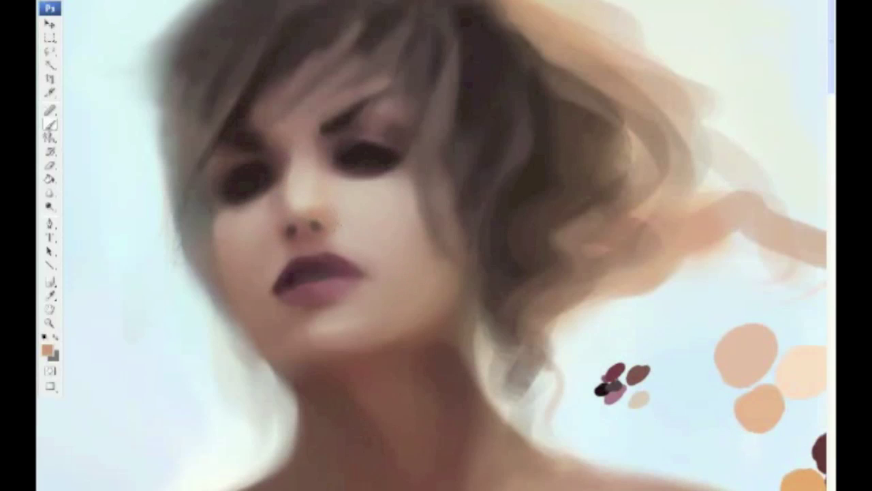
{"action": "left_click", "coordinate": [306, 206], "text": "alt"}
{"action": "left_click", "coordinate": [310, 221], "text": "alt"}
{"action": "left_click", "coordinate": [314, 231], "text": "alt"}
{"action": "left_click", "coordinate": [324, 202], "text": "alt"}
{"action": "left_click", "coordinate": [294, 178], "text": "alt"}
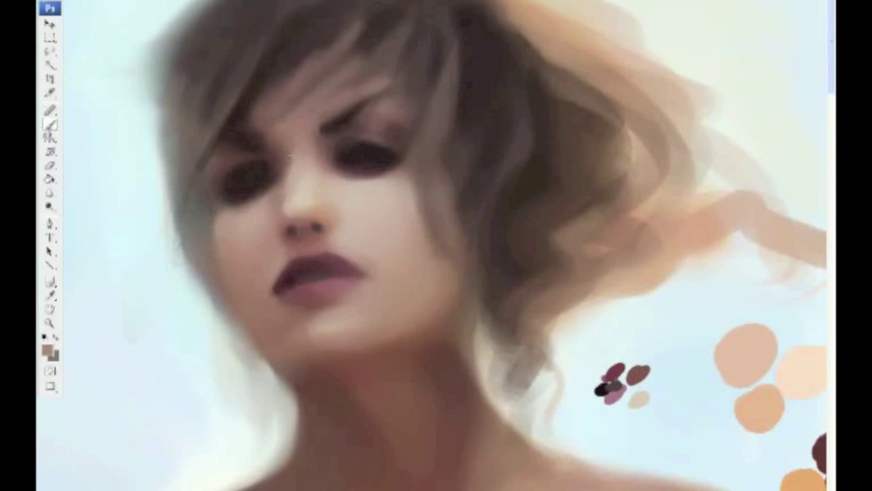
Step: Dab a dark reddish-brown mark beside the palette, then paint a small nostril ring piercing
{"action": "right_click", "coordinate": [163, 22]}
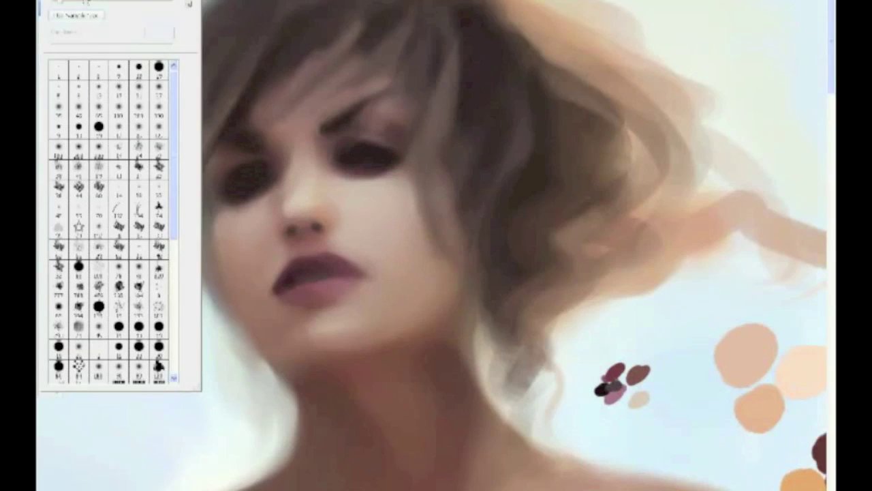
{"action": "left_click", "coordinate": [273, 212]}
{"action": "left_click", "coordinate": [298, 142], "text": "alt"}
{"action": "left_click", "coordinate": [300, 193], "text": "alt"}
{"action": "left_click", "coordinate": [285, 208], "text": "alt"}
{"action": "left_click", "coordinate": [301, 201], "text": "alt"}
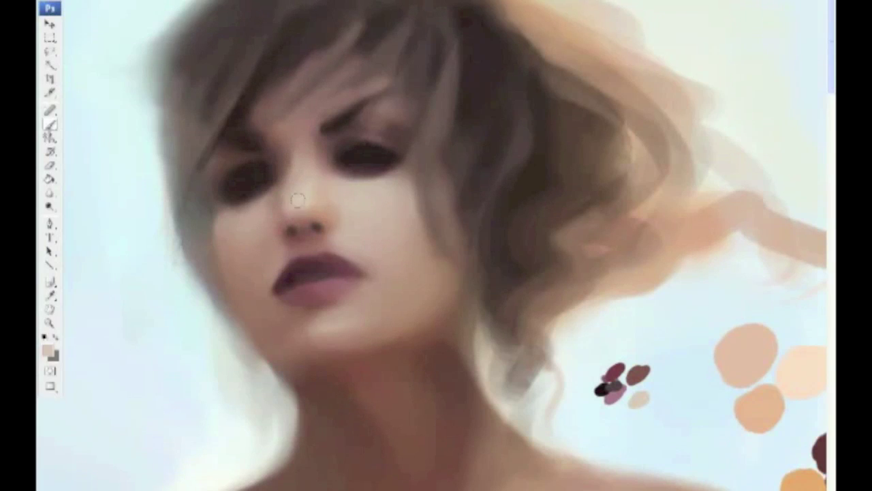
{"action": "left_click", "coordinate": [319, 221], "text": "alt"}
{"action": "mouse_move", "coordinate": [685, 330]}
{"action": "left_mouse_down"}
{"action": "mouse_move", "coordinate": [710, 310]}
{"action": "mouse_move", "coordinate": [690, 346]}
{"action": "left_mouse_up"}
{"action": "right_click", "coordinate": [42, 3]}
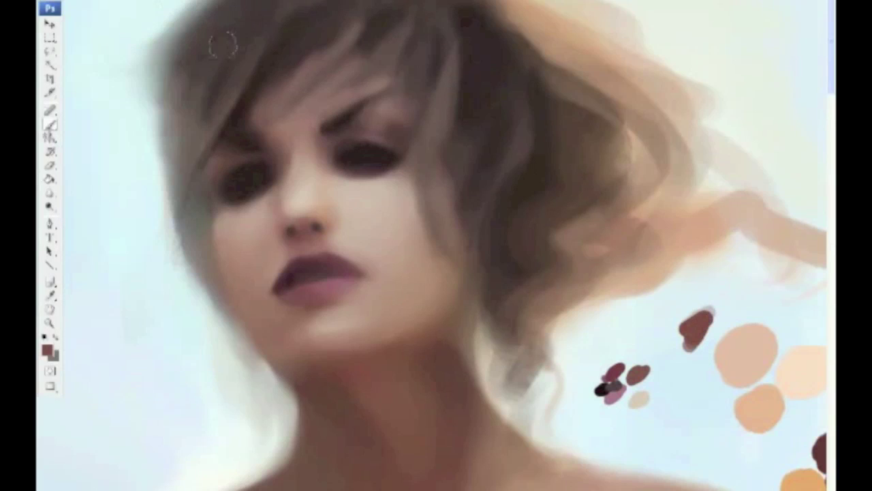
{"action": "left_click_drag", "start_coordinate": [289, 225], "coordinate": [299, 235]}
Step: Paint light pinkish-mauve highlights and small dabs on the lower lip with a finer brush
{"action": "right_click", "coordinate": [309, 243]}
{"action": "left_click", "coordinate": [325, 268]}
{"action": "left_click", "coordinate": [609, 369], "text": "alt"}
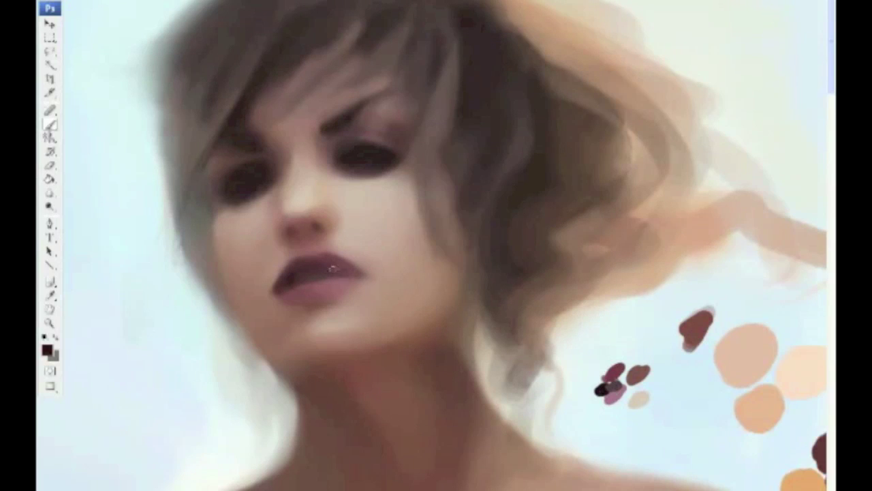
{"action": "left_click", "coordinate": [618, 391], "text": "alt"}
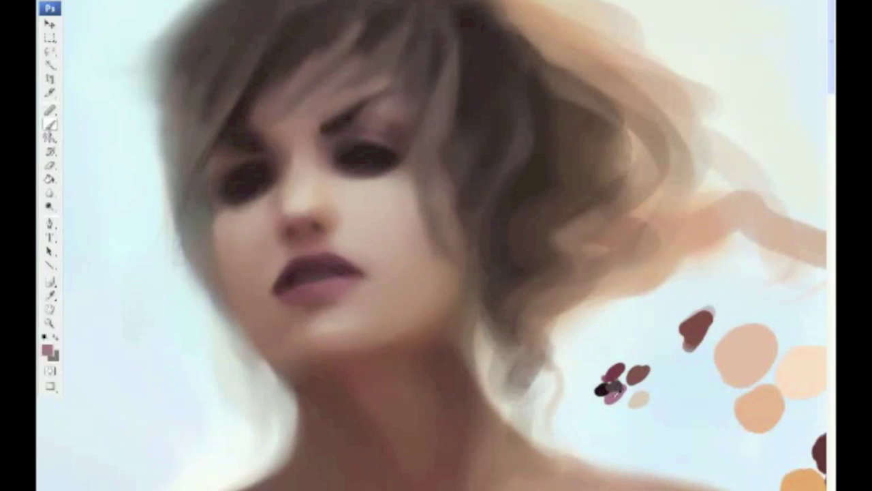
{"action": "left_click_drag", "start_coordinate": [331, 286], "coordinate": [312, 286]}
{"action": "left_click", "coordinate": [316, 291], "text": "alt"}
{"action": "key", "text": "F5"}
{"action": "key", "text": "F5"}
{"action": "left_click", "coordinate": [316, 290]}
Step: Sample skin, neck-shadow and chin tones to soften the lip and chin, ending on near-black
{"action": "left_click", "coordinate": [404, 393], "text": "alt"}
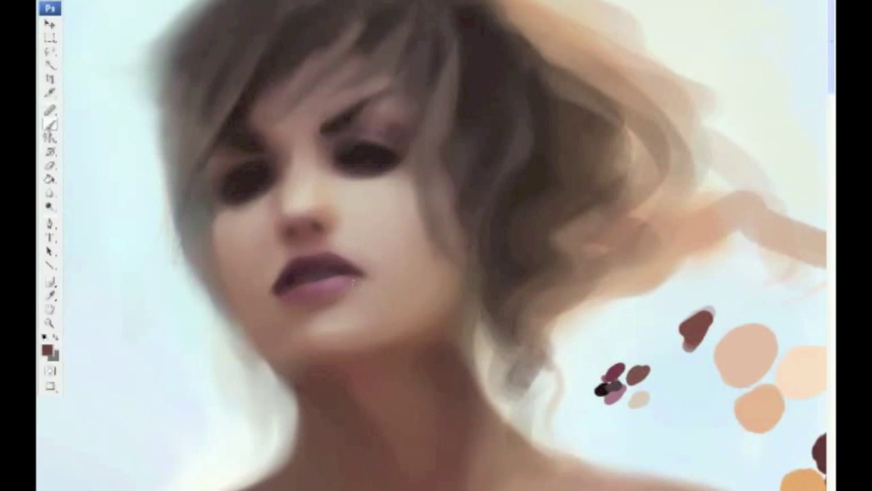
{"action": "left_click", "coordinate": [363, 315], "text": "alt"}
{"action": "left_click", "coordinate": [312, 364], "text": "alt"}
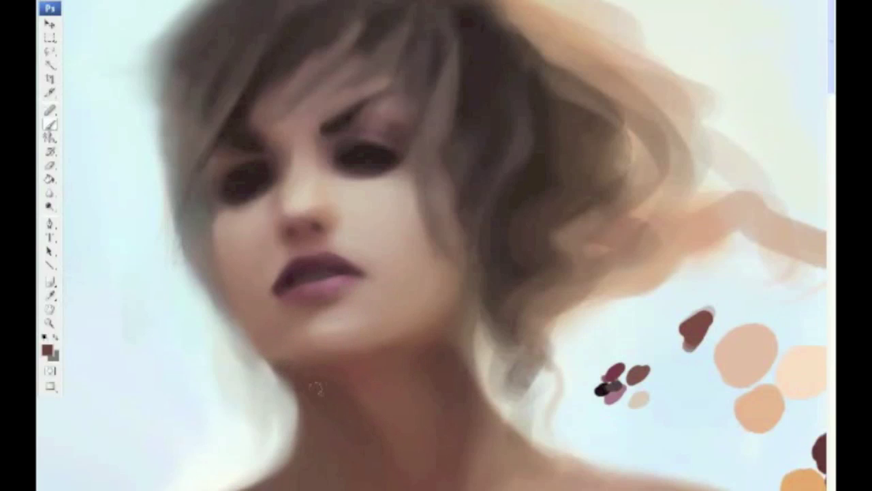
{"action": "left_click", "coordinate": [266, 351], "text": "alt"}
{"action": "left_click", "coordinate": [336, 327], "text": "alt"}
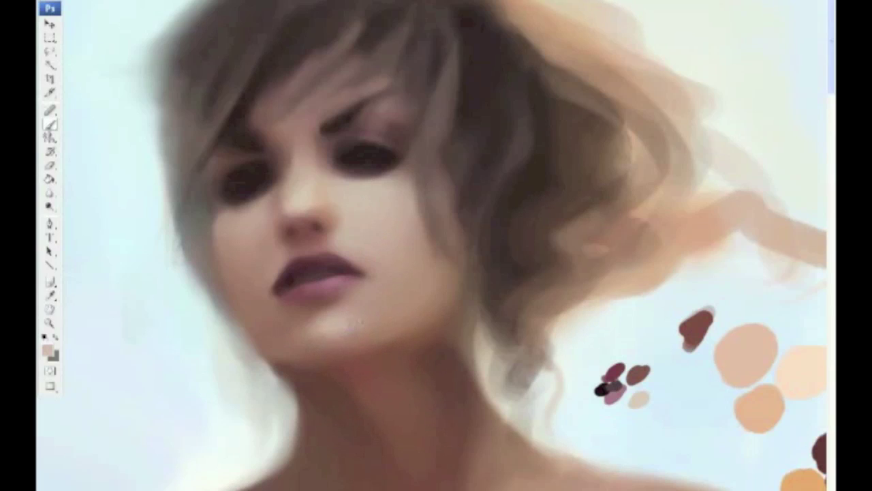
{"action": "left_click", "coordinate": [362, 156], "text": "alt"}
Step: Darken the right eye's iris and lashes with near-black
{"action": "left_click", "coordinate": [47, 349]}
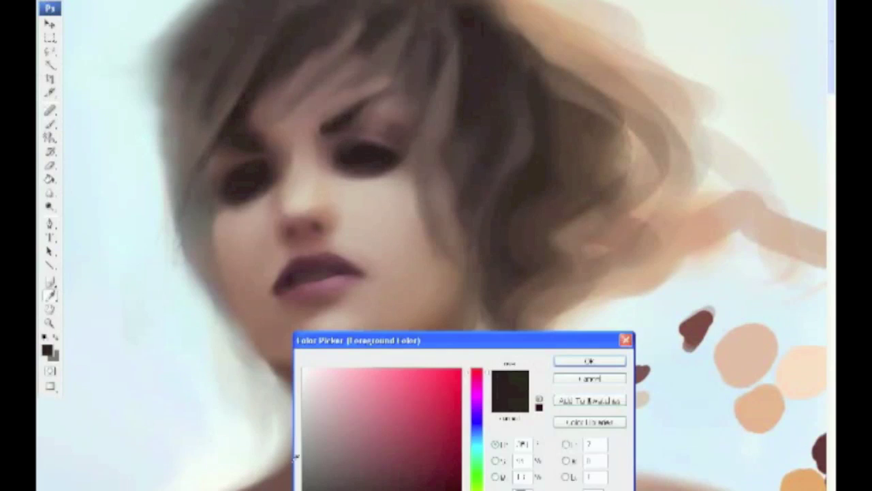
{"action": "left_click", "coordinate": [590, 359]}
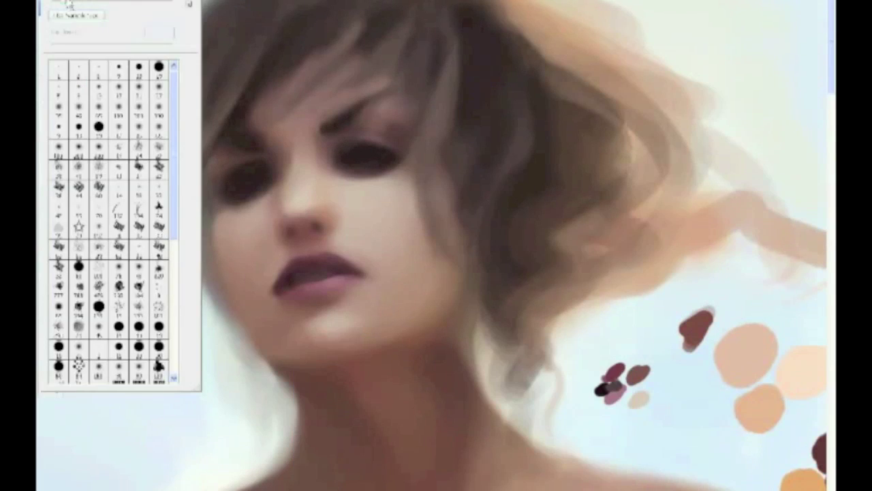
{"action": "left_click_drag", "start_coordinate": [353, 160], "coordinate": [386, 159]}
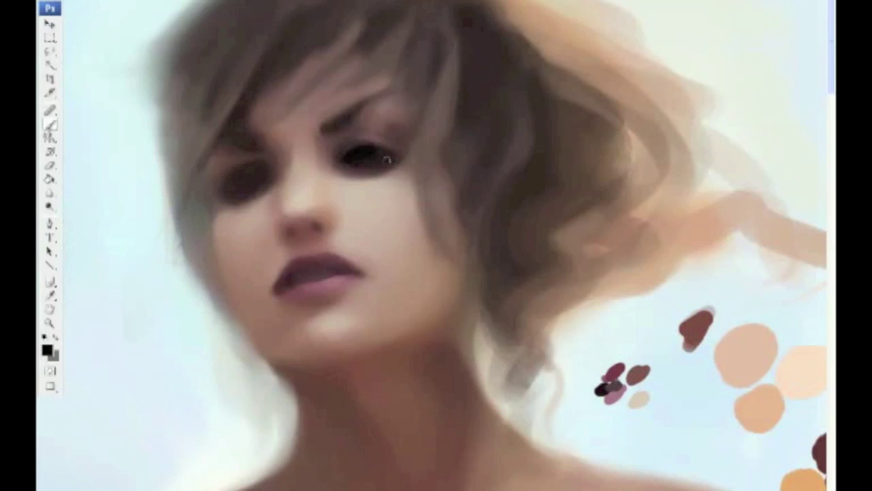
{"action": "left_click", "coordinate": [348, 157], "text": "alt"}
Step: Mix an orange-brown, sample forehead skin tones and choose a brush for the eyebrow
{"action": "left_click", "coordinate": [712, 328], "text": "alt"}
{"action": "left_click", "coordinate": [46, 350]}
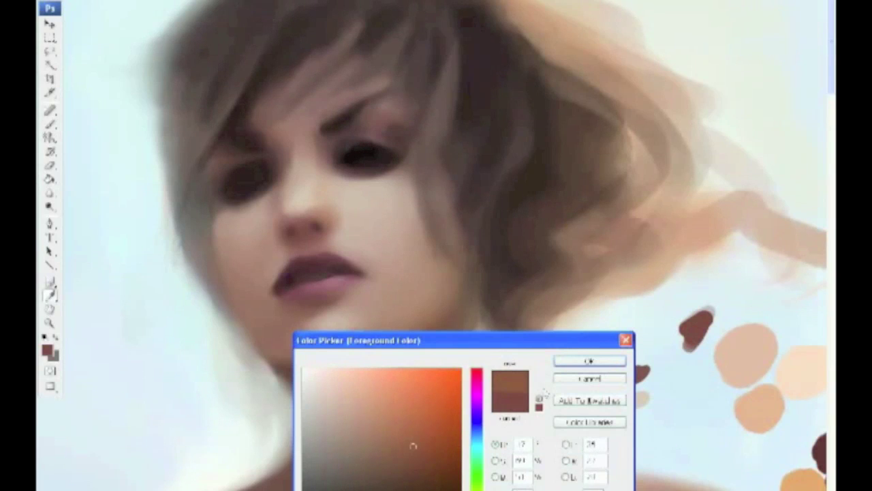
{"action": "left_click", "coordinate": [589, 360]}
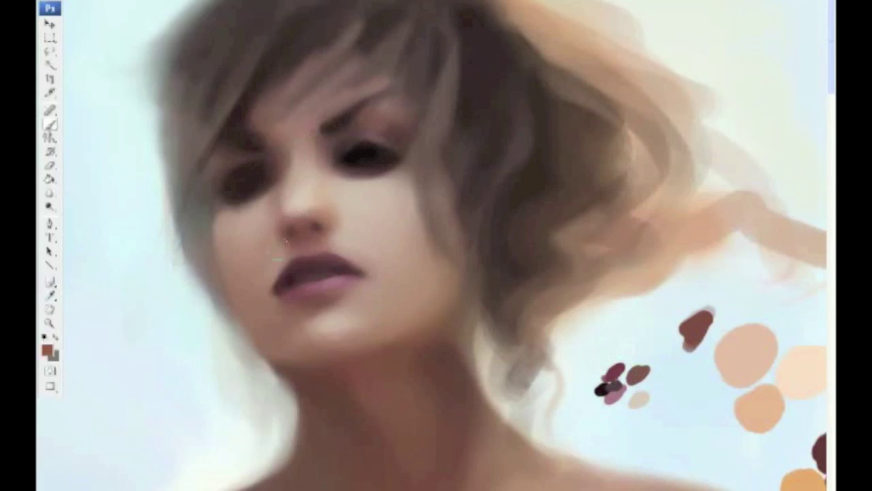
{"action": "left_click", "coordinate": [333, 196], "text": "alt"}
{"action": "left_click", "coordinate": [382, 127], "text": "alt"}
{"action": "left_click", "coordinate": [394, 113], "text": "alt"}
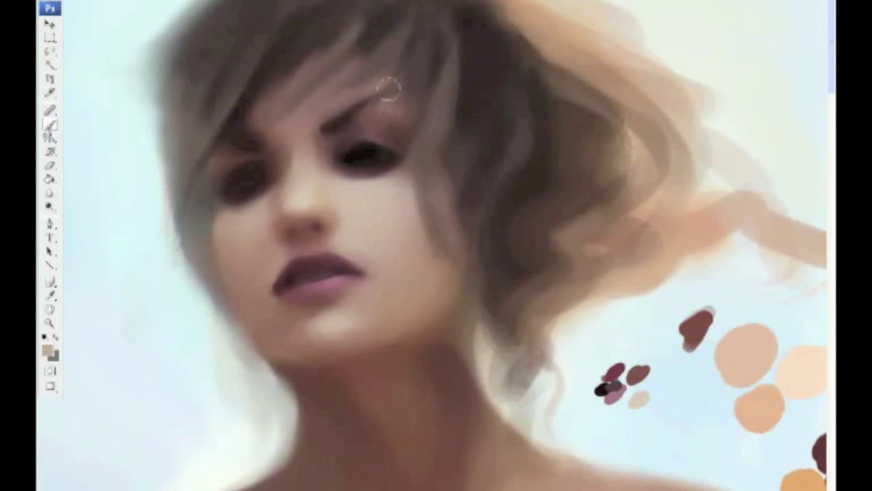
{"action": "left_click", "coordinate": [105, 4]}
{"action": "left_click", "coordinate": [366, 114], "text": "alt"}
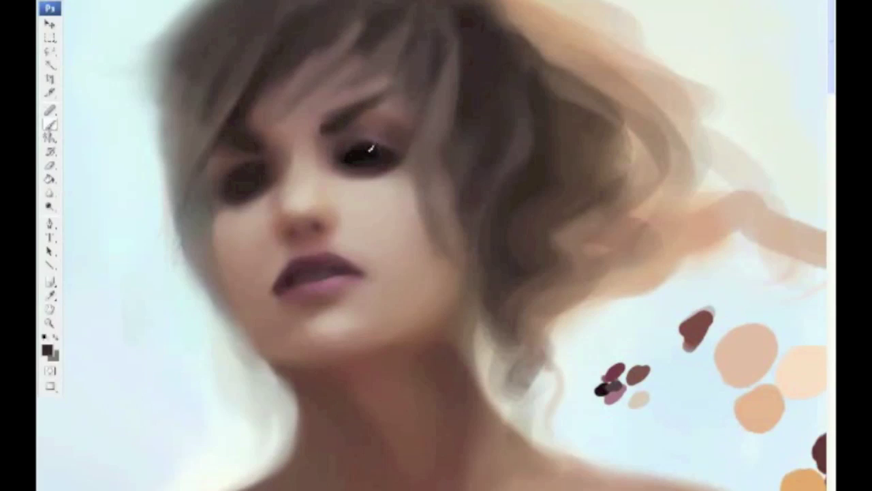
{"action": "left_click", "coordinate": [374, 132], "text": "alt"}
Step: Set a pinker reddish-brown and darken the eyebrow above the right eye
{"action": "left_click", "coordinate": [47, 349]}
{"action": "left_click_drag", "start_coordinate": [482, 382], "coordinate": [483, 387]}
{"action": "key", "text": "Return"}
{"action": "left_click", "coordinate": [368, 151], "text": "alt"}
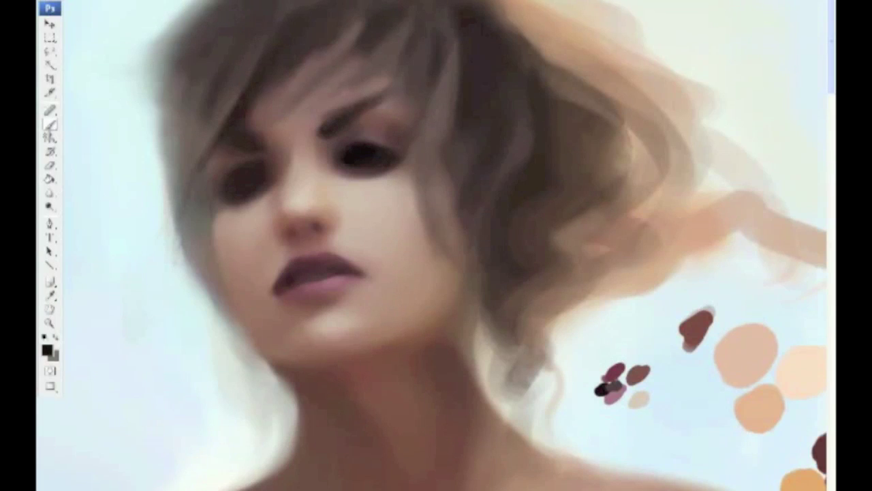
{"action": "key", "text": "F5"}
{"action": "key", "text": "F5"}
{"action": "left_click_drag", "start_coordinate": [345, 120], "coordinate": [335, 128]}
{"action": "key", "text": "F5"}
{"action": "key", "text": "F5"}
{"action": "left_click", "coordinate": [340, 109], "text": "alt"}
{"action": "left_click", "coordinate": [358, 123], "text": "alt"}
{"action": "left_click", "coordinate": [336, 126], "text": "alt"}
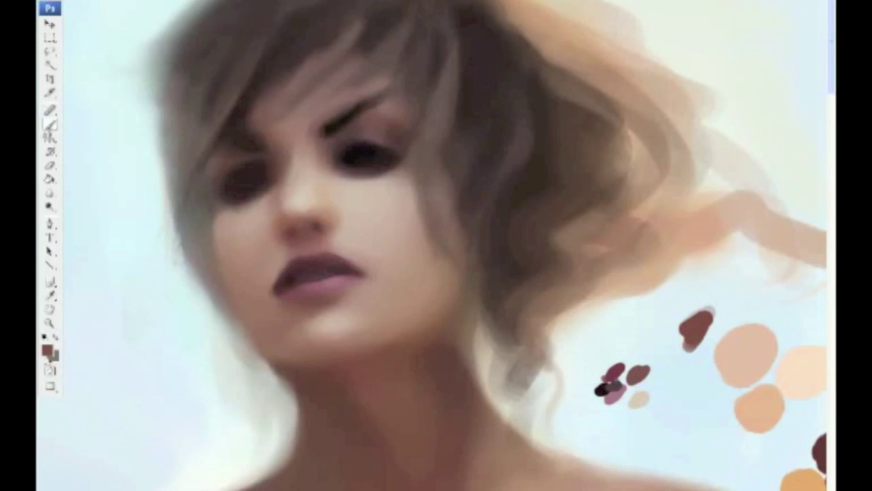
{"action": "left_click", "coordinate": [47, 350]}
Step: Set the painting colour to orange-brown and adjust the brush tip
{"action": "left_click", "coordinate": [428, 444]}
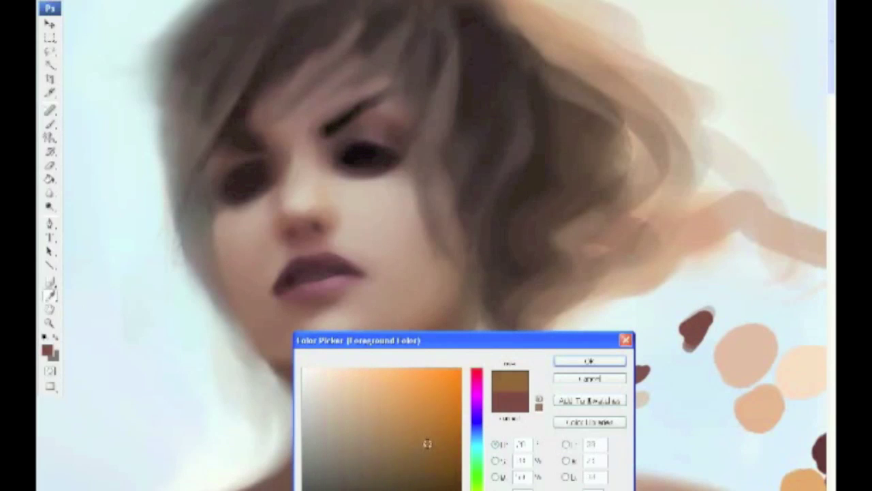
{"action": "left_click", "coordinate": [590, 361]}
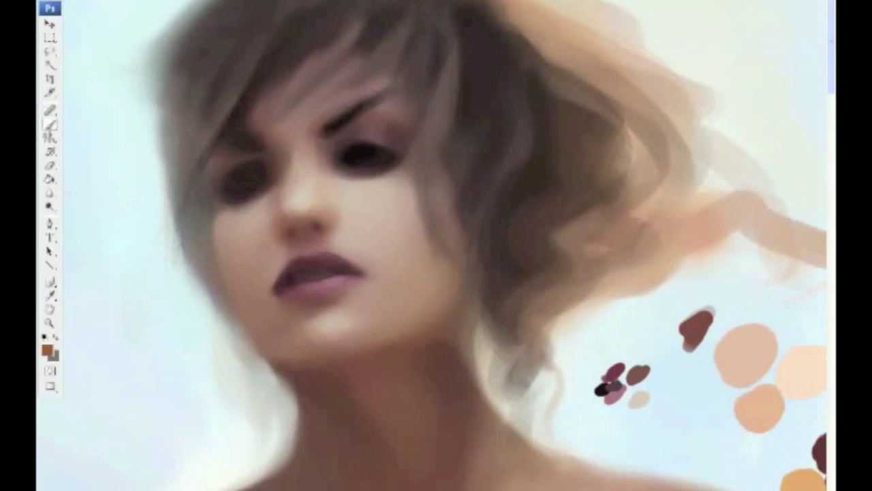
{"action": "left_click", "coordinate": [68, 5]}
{"action": "left_click", "coordinate": [355, 130]}
Step: Sample dark eye, reddish eyebrow and nose tones to shade around the eyes and nose
{"action": "left_click", "coordinate": [269, 164], "text": "alt"}
{"action": "left_click", "coordinate": [255, 146], "text": "alt"}
{"action": "left_click", "coordinate": [296, 158], "text": "alt"}
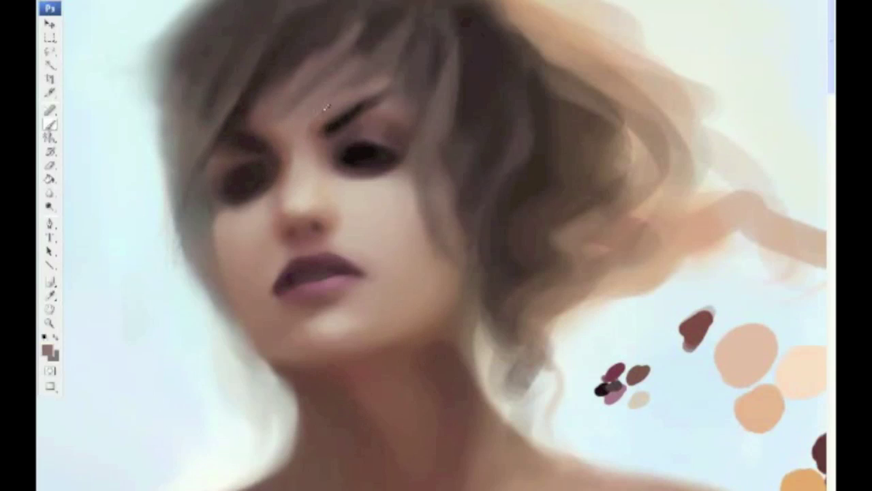
{"action": "left_click", "coordinate": [325, 128], "text": "alt"}
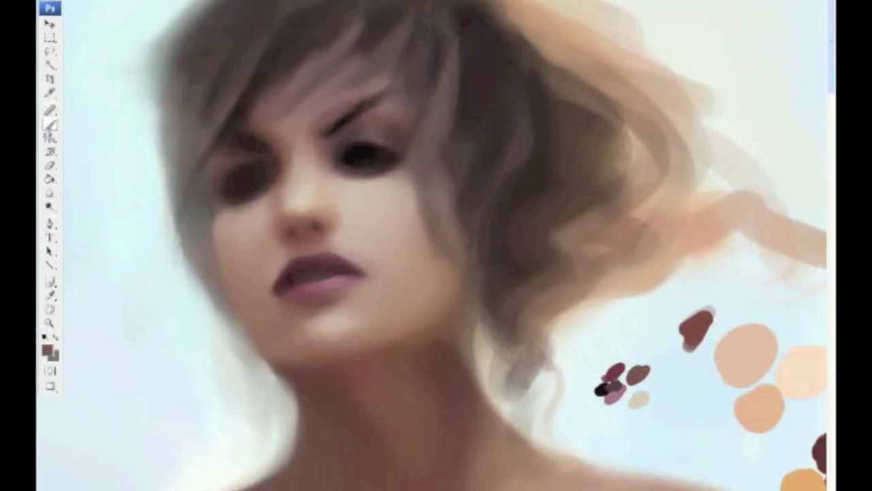
{"action": "key", "text": "F5"}
{"action": "key", "text": "F5"}
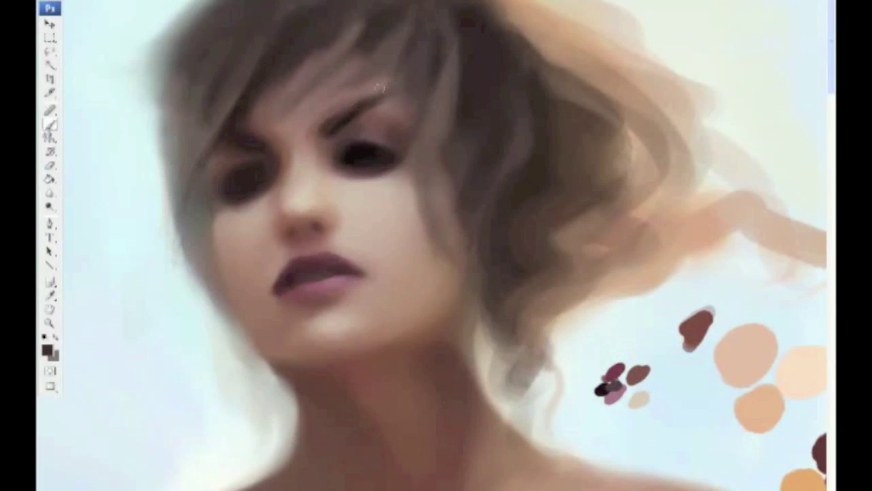
{"action": "left_click", "coordinate": [306, 227], "text": "alt"}
{"action": "left_click", "coordinate": [288, 203], "text": "alt"}
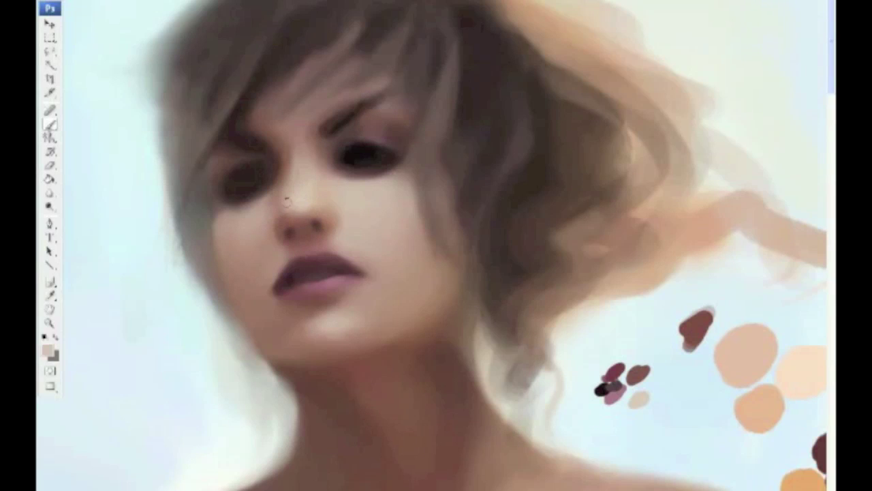
Step: Smooth between the brows and down the nose bridge with lighter pinkish-beige skin tones
{"action": "right_click", "coordinate": [154, 5]}
{"action": "left_click", "coordinate": [301, 165]}
{"action": "left_click", "coordinate": [311, 162], "text": "alt"}
{"action": "left_click", "coordinate": [294, 185], "text": "alt"}
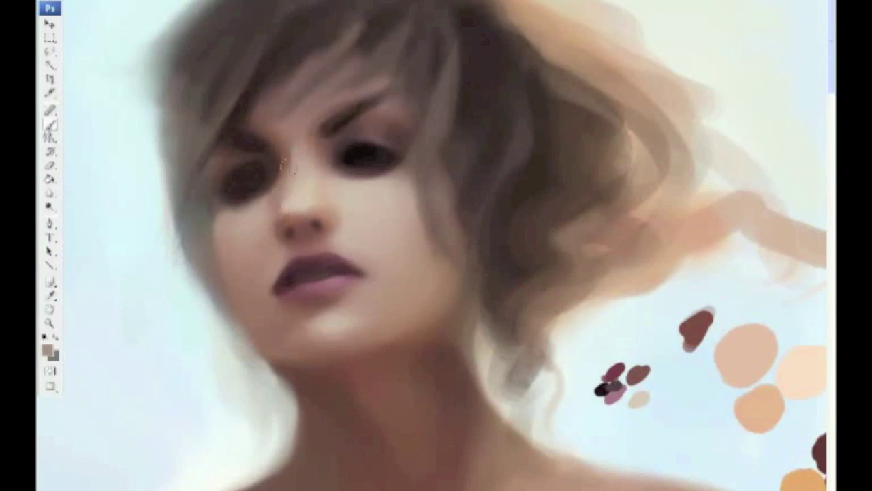
{"action": "left_click", "coordinate": [317, 171], "text": "alt"}
{"action": "left_click", "coordinate": [337, 211], "text": "alt"}
{"action": "left_click", "coordinate": [314, 192], "text": "alt"}
{"action": "left_click", "coordinate": [306, 216], "text": "alt"}
{"action": "left_click", "coordinate": [68, 4]}
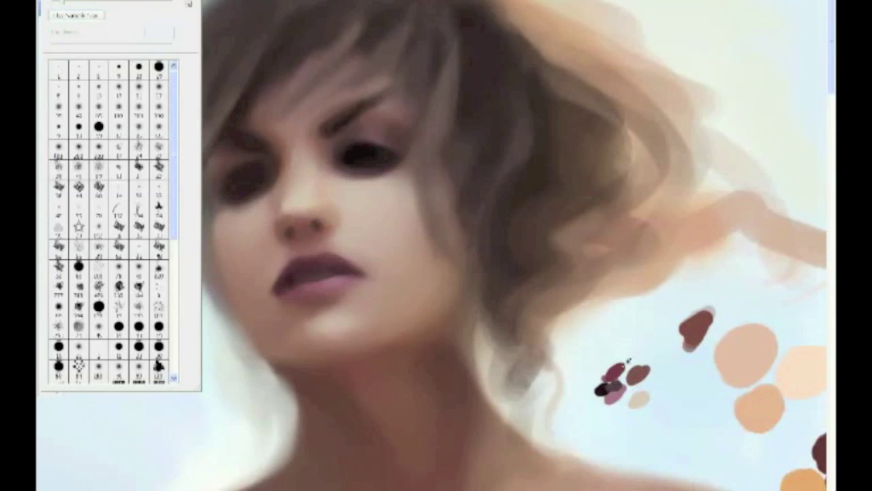
Step: Darken the right corner of the lips with the sampled dark lip-line colour
{"action": "key", "text": "Return"}
{"action": "left_click", "coordinate": [336, 264], "text": "alt"}
{"action": "left_click", "coordinate": [642, 393], "text": "alt"}
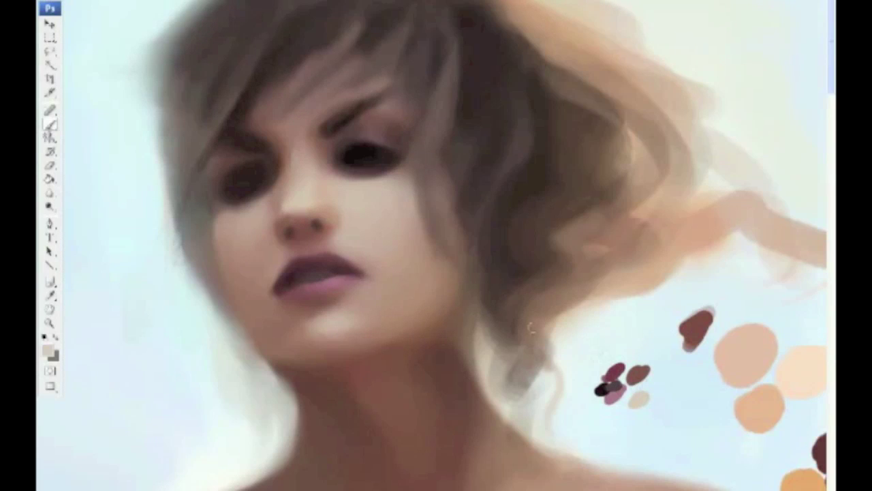
{"action": "left_click", "coordinate": [326, 276], "text": "alt"}
{"action": "left_click", "coordinate": [289, 279], "text": "alt"}
{"action": "key", "text": "F5"}
{"action": "key", "text": "F5"}
{"action": "left_click_drag", "start_coordinate": [351, 271], "coordinate": [368, 276]}
Step: Lighten the skin just above the right eyebrow with a sampled lighter skin tone
{"action": "left_click", "coordinate": [365, 153], "text": "alt"}
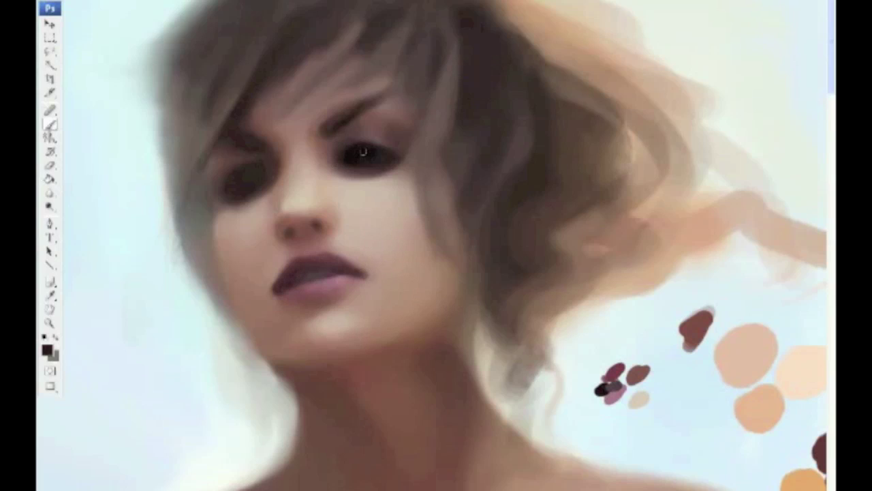
{"action": "left_click", "coordinate": [376, 132], "text": "alt"}
{"action": "left_click", "coordinate": [632, 388], "text": "alt"}
{"action": "left_click", "coordinate": [372, 137], "text": "alt"}
{"action": "left_click", "coordinate": [391, 98], "text": "alt"}
{"action": "left_click_drag", "start_coordinate": [392, 98], "coordinate": [360, 113]}
Step: Sample pink brow skin and dark hair tones and resize the brush tip
{"action": "left_click", "coordinate": [372, 100], "text": "alt"}
{"action": "left_click", "coordinate": [335, 135], "text": "alt"}
{"action": "left_click", "coordinate": [353, 105], "text": "alt"}
{"action": "left_click", "coordinate": [319, 108], "text": "alt"}
{"action": "left_click", "coordinate": [318, 120], "text": "alt"}
{"action": "left_click", "coordinate": [372, 70], "text": "alt"}
{"action": "left_click", "coordinate": [321, 114], "text": "alt"}
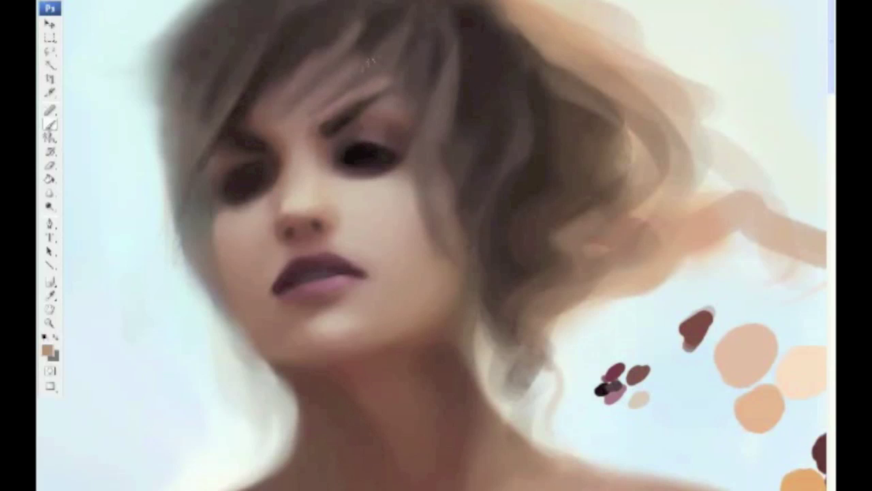
{"action": "key", "text": "F5"}
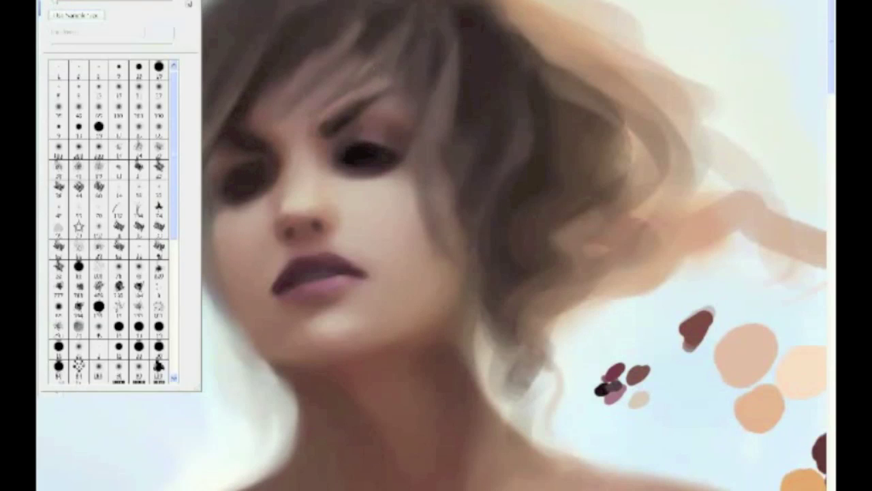
{"action": "key", "text": "F5"}
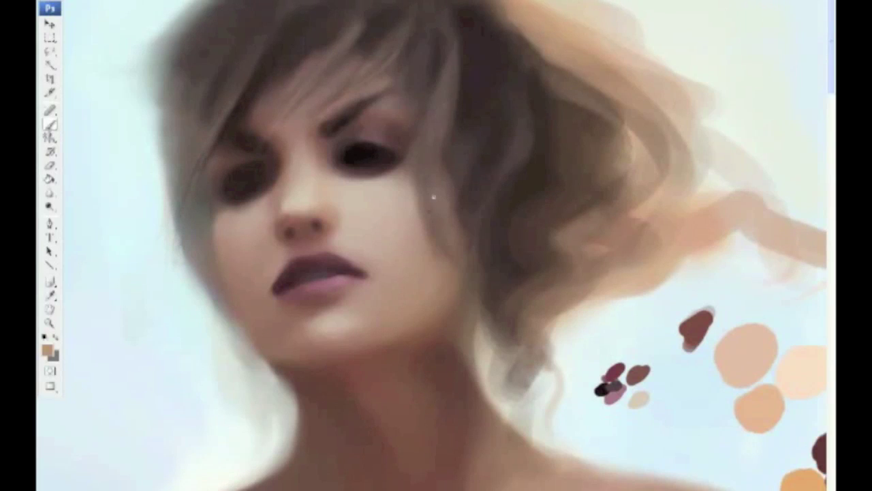
Step: Darken the hair strands near the top of the head with dark brown strokes
{"action": "right_click", "coordinate": [163, 11]}
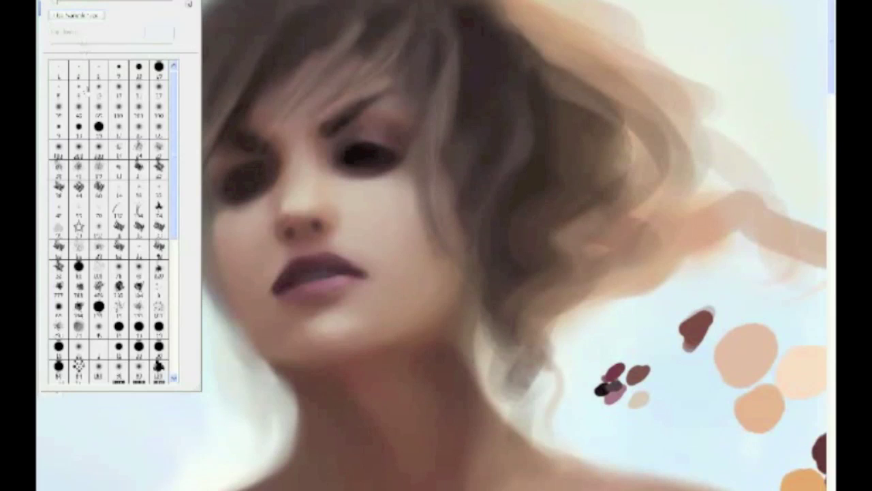
{"action": "left_click", "coordinate": [407, 5], "text": "alt"}
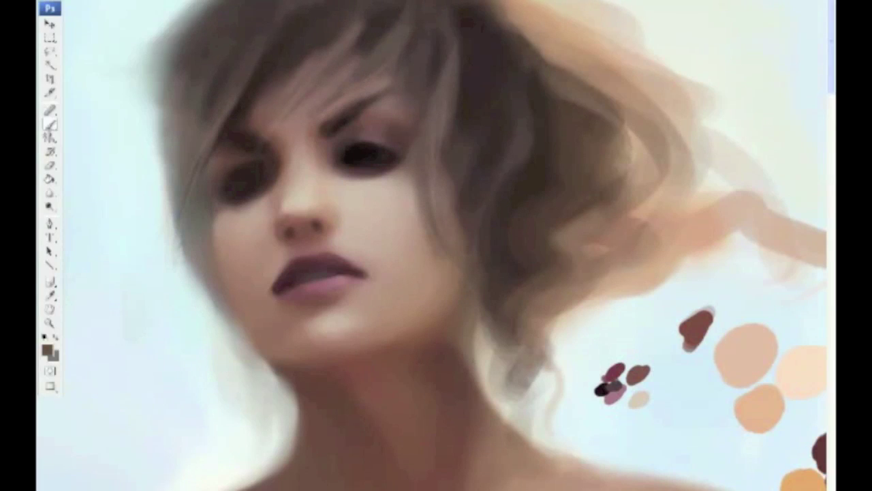
{"action": "left_click_drag", "start_coordinate": [385, 20], "coordinate": [391, 68]}
{"action": "left_click_drag", "start_coordinate": [457, 75], "coordinate": [443, 130]}
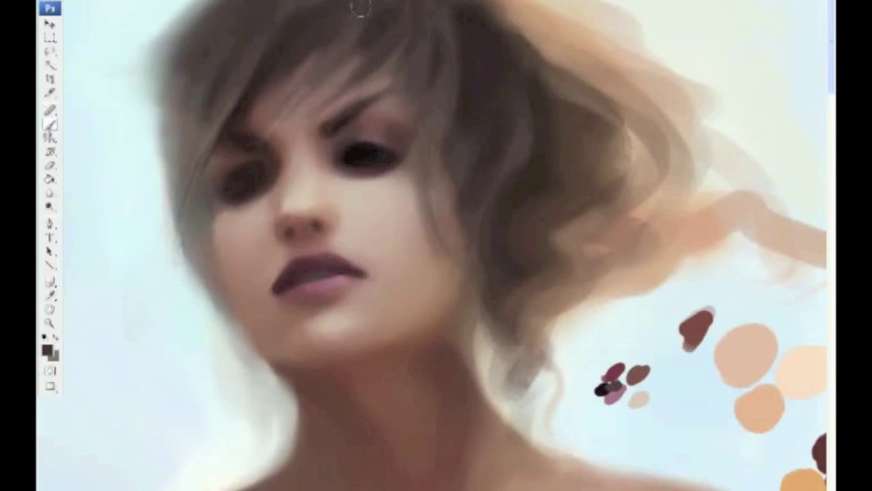
{"action": "right_click", "coordinate": [351, 30]}
{"action": "key", "text": "Return"}
{"action": "left_click_drag", "start_coordinate": [339, 50], "coordinate": [307, 85]}
{"action": "key", "text": "F5"}
{"action": "key", "text": "F5"}
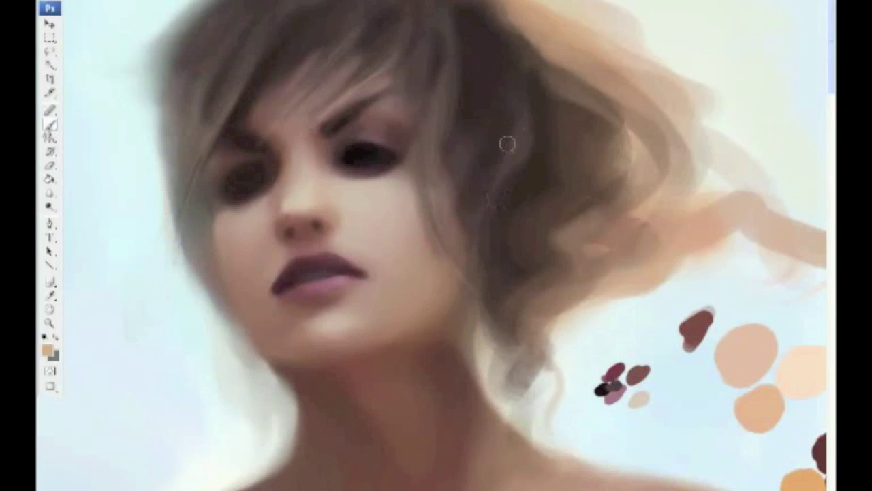
{"action": "right_click", "coordinate": [78, 8]}
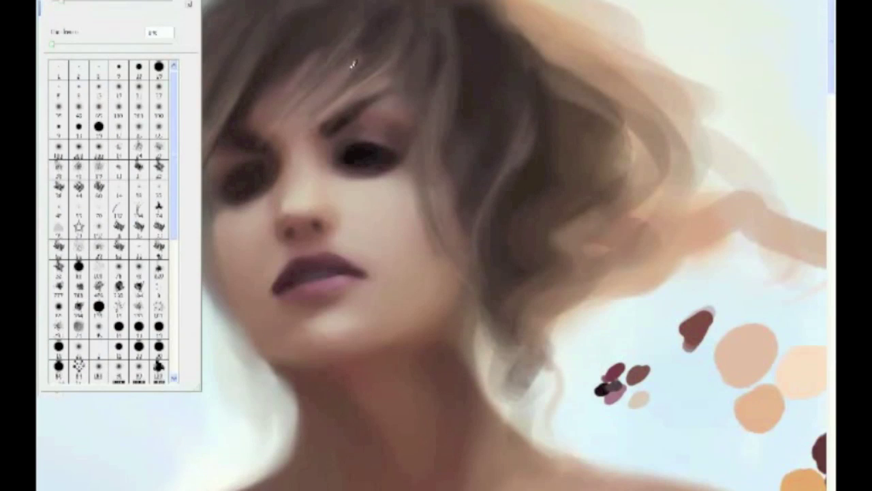
{"action": "left_click", "coordinate": [326, 120]}
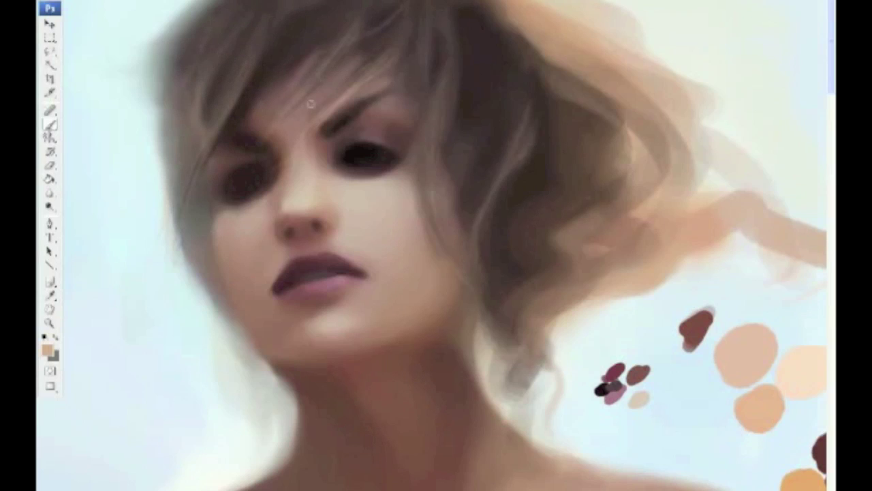
Step: Sample dark eye browns, nose and cheek skin tones, and very dark hair brown
{"action": "key", "text": "F5"}
{"action": "key", "text": "F5"}
{"action": "left_click", "coordinate": [276, 166], "text": "alt"}
{"action": "left_click", "coordinate": [275, 164], "text": "alt"}
{"action": "left_click", "coordinate": [294, 199], "text": "alt"}
{"action": "left_click", "coordinate": [282, 199], "text": "alt"}
{"action": "left_click", "coordinate": [325, 99], "text": "alt"}
{"action": "left_click", "coordinate": [303, 45], "text": "alt"}
{"action": "left_click", "coordinate": [352, 190], "text": "alt"}
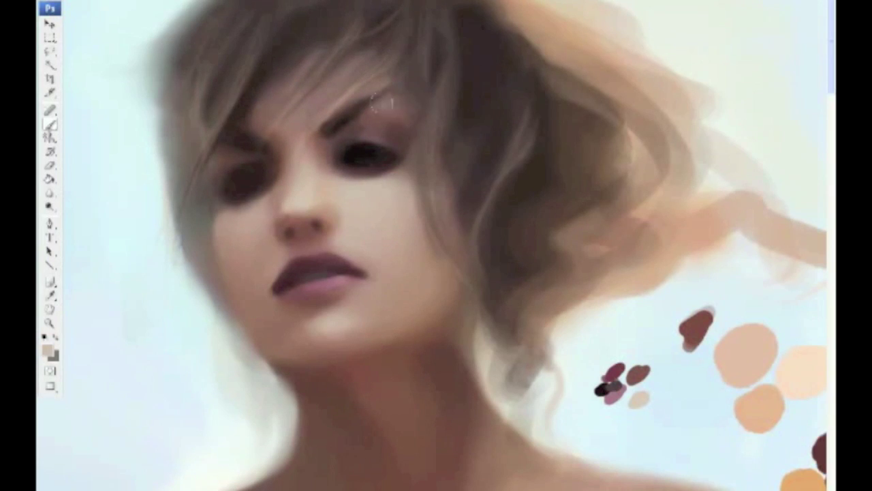
{"action": "left_click", "coordinate": [214, 207], "text": "alt"}
{"action": "left_click", "coordinate": [260, 175], "text": "alt"}
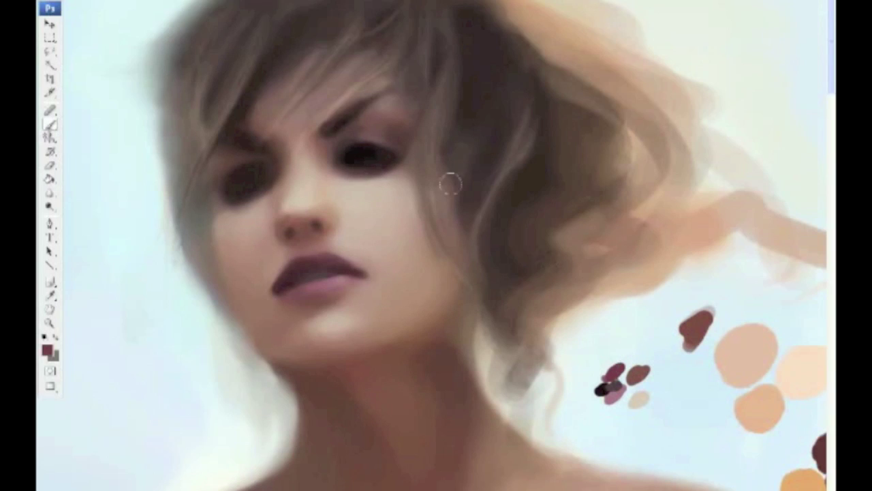
Step: Choose a different brush tip and set a deep lip-red as the foreground colour
{"action": "left_click", "coordinate": [78, 7]}
{"action": "left_click", "coordinate": [99, 306]}
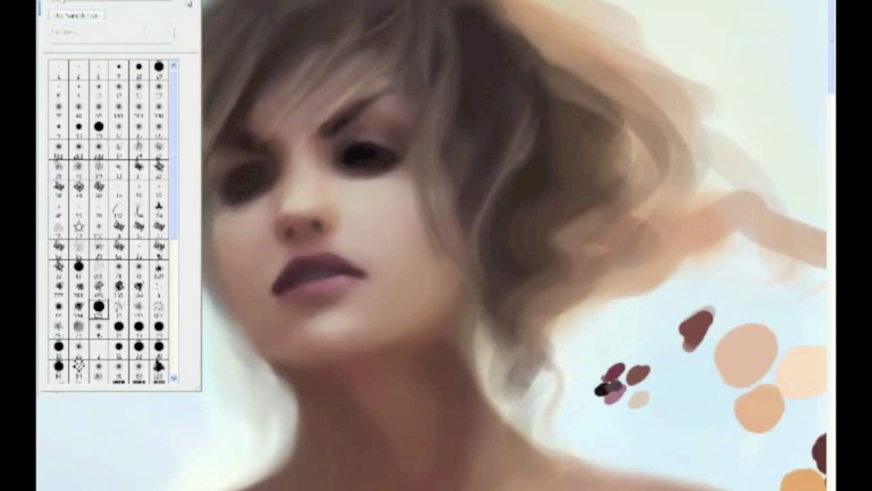
{"action": "left_click", "coordinate": [73, 9]}
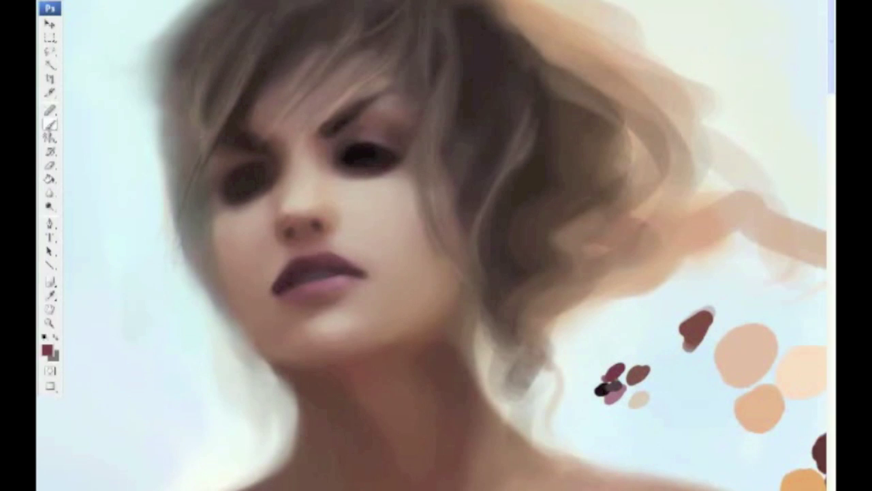
{"action": "left_click", "coordinate": [311, 267], "text": "alt"}
{"action": "left_click", "coordinate": [46, 349]}
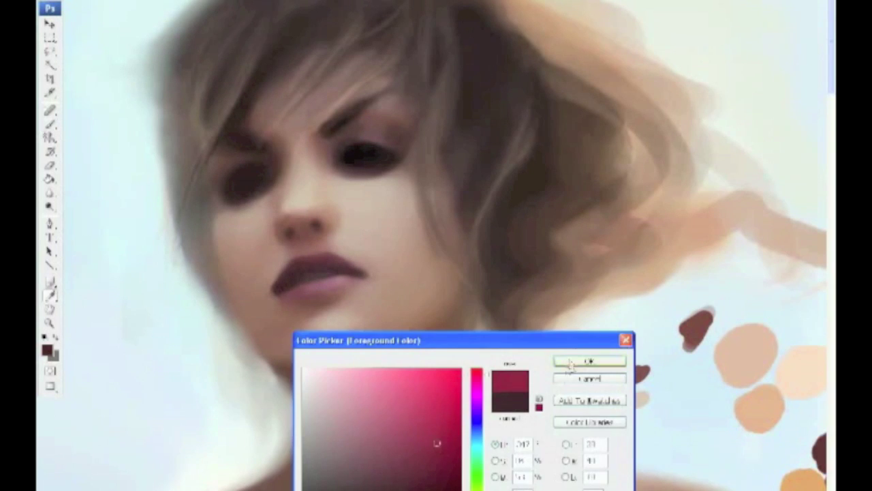
{"action": "left_click", "coordinate": [589, 361]}
{"action": "left_click", "coordinate": [73, 8]}
{"action": "double_click", "coordinate": [158, 366]}
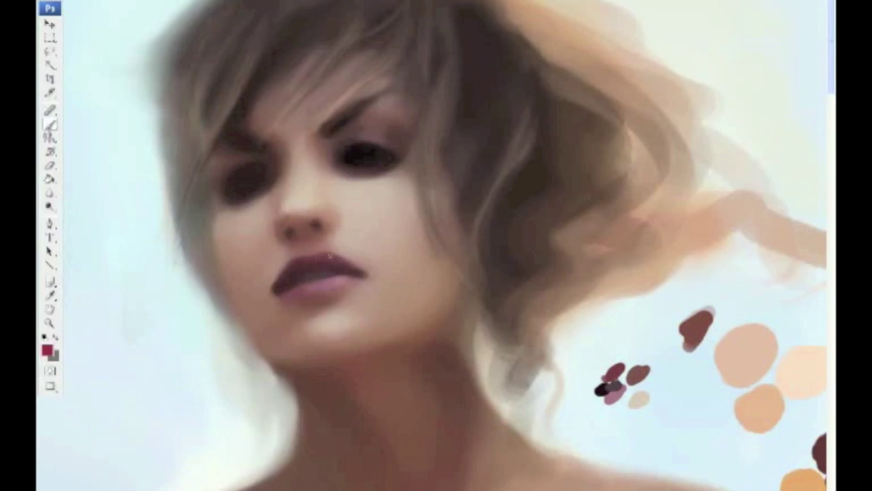
Step: Switch the painting colour to black, then a lighter face tone to define the nostril ring
{"action": "left_click", "coordinate": [371, 154], "text": "alt"}
{"action": "left_click", "coordinate": [60, 8]}
{"action": "key", "text": "Return"}
{"action": "left_click", "coordinate": [373, 114], "text": "alt"}
{"action": "left_click", "coordinate": [60, 8]}
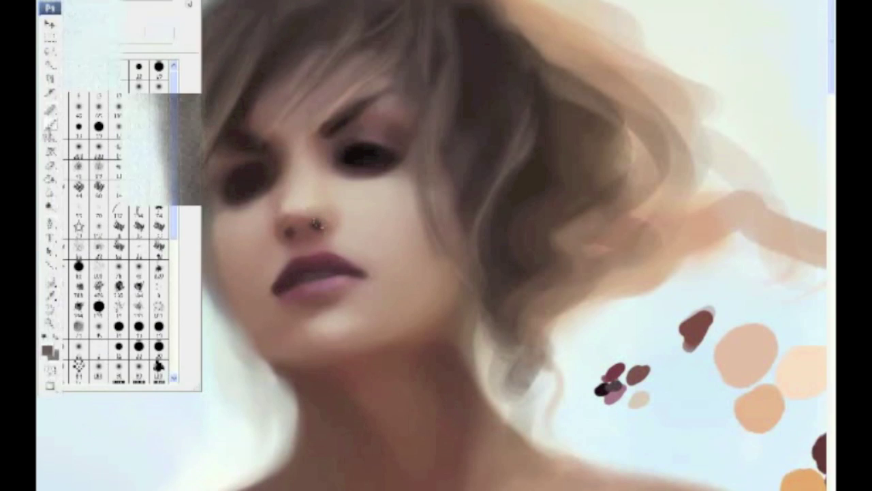
{"action": "key", "text": "Return"}
Step: Sample light skin tones near the nose and two browns from the hair
{"action": "left_click", "coordinate": [297, 208], "text": "alt"}
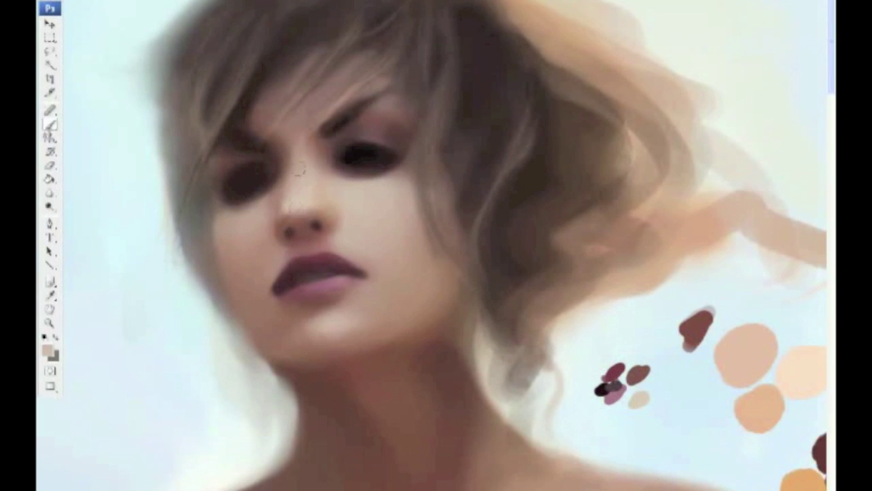
{"action": "left_click", "coordinate": [304, 197], "text": "alt"}
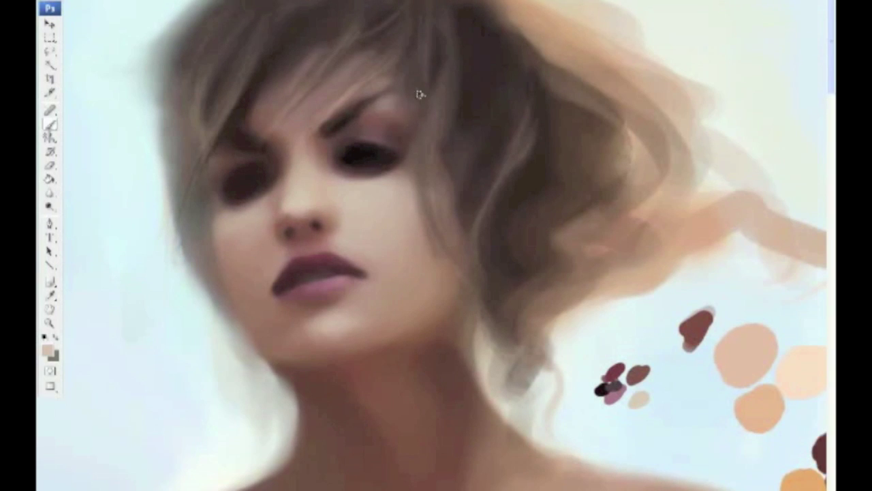
{"action": "left_click", "coordinate": [388, 41], "text": "alt"}
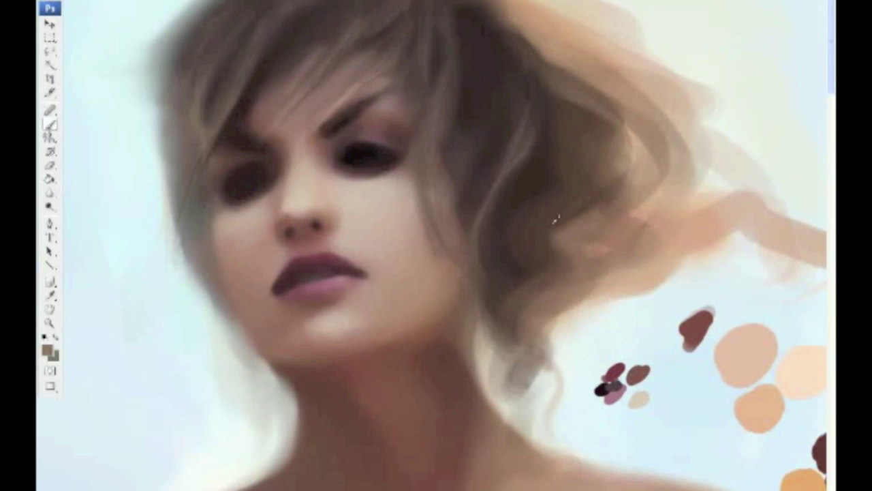
{"action": "left_click", "coordinate": [480, 228], "text": "alt"}
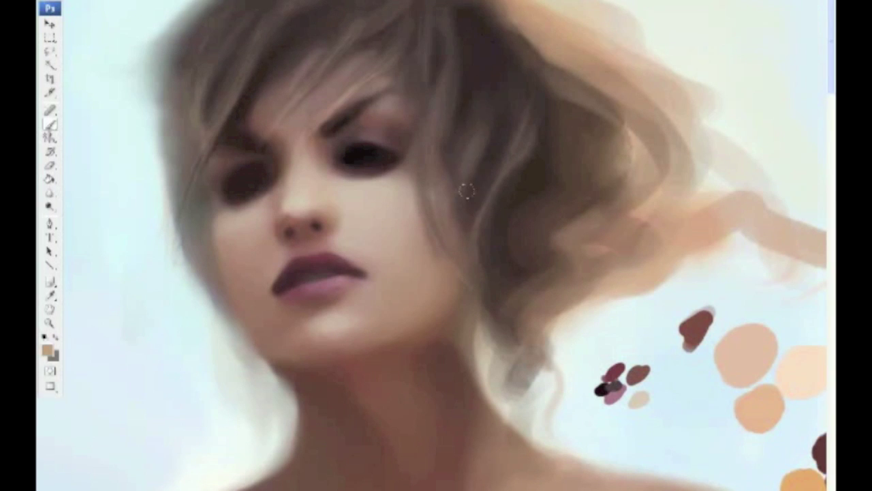
Step: Browse the brush tip presets and pick a dark grey-brown for the hair
{"action": "left_click", "coordinate": [71, 3]}
{"action": "left_click", "coordinate": [477, 141]}
{"action": "left_click", "coordinate": [71, 4]}
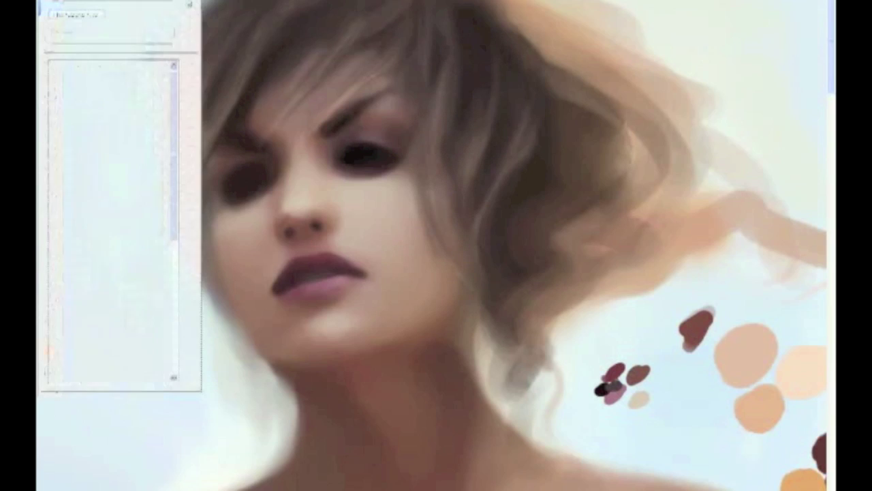
{"action": "left_click", "coordinate": [475, 225]}
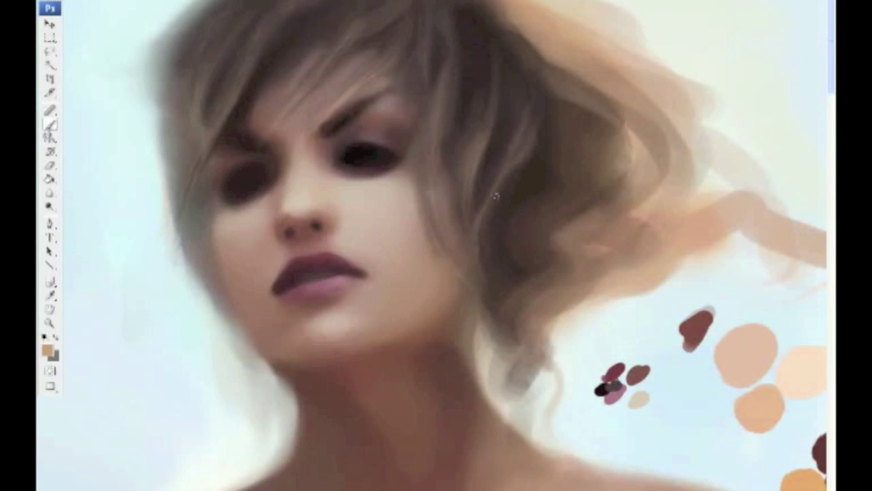
{"action": "left_click", "coordinate": [71, 3]}
{"action": "left_click", "coordinate": [393, 38], "text": "alt"}
Step: Recheck the brush tip choices and sample a lighter brown from the hair
{"action": "left_click", "coordinate": [58, 5]}
{"action": "left_click", "coordinate": [65, 5]}
{"action": "left_click", "coordinate": [478, 160], "text": "alt"}
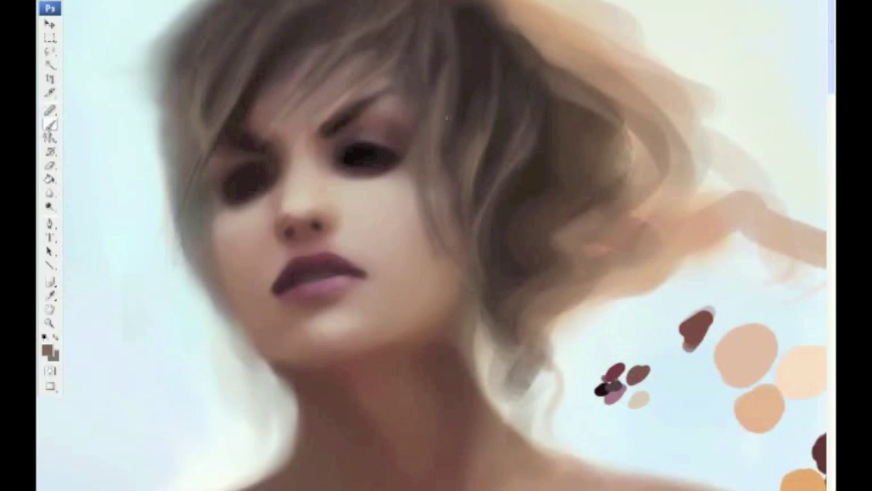
{"action": "left_click", "coordinate": [59, 4]}
{"action": "left_click", "coordinate": [65, 5]}
Step: Reset to a near-black painting colour and review the brush tip choices
{"action": "key", "text": "d"}
{"action": "left_click", "coordinate": [61, 2]}
{"action": "left_click", "coordinate": [81, 9]}
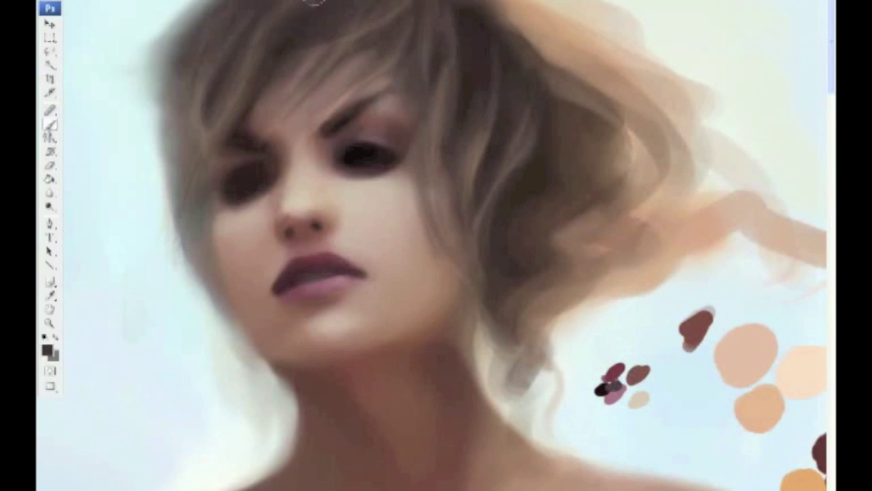
{"action": "left_click", "coordinate": [64, 5]}
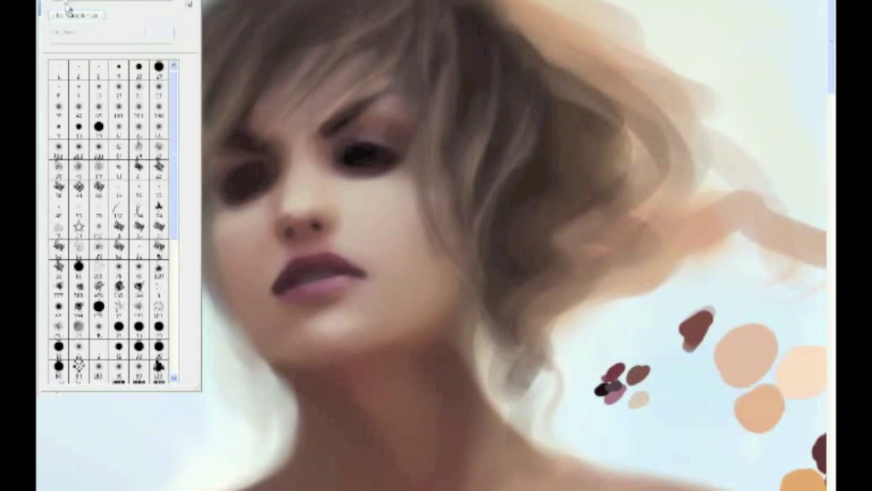
{"action": "left_click", "coordinate": [66, 7]}
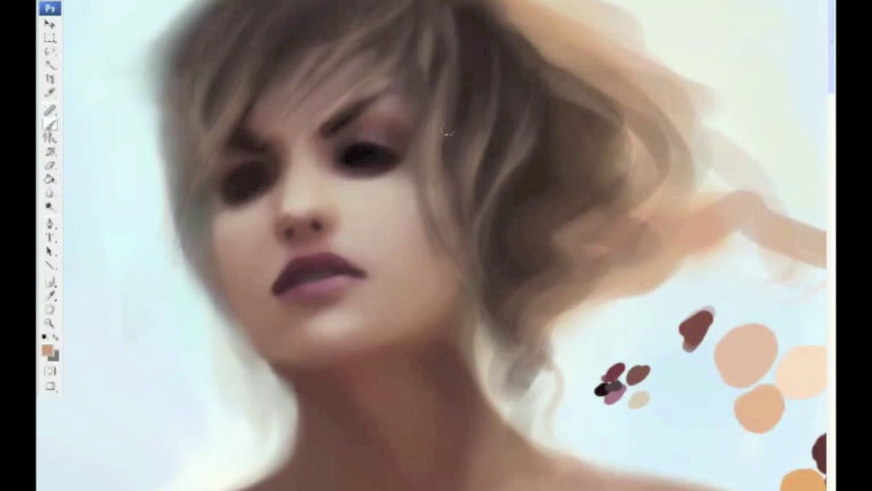
Step: Sample dark brown, light pink and reddish brown from the painting near the nose
{"action": "left_click", "coordinate": [412, 114], "text": "alt"}
{"action": "left_click", "coordinate": [373, 95], "text": "alt"}
{"action": "left_click", "coordinate": [375, 79], "text": "alt"}
{"action": "left_click", "coordinate": [291, 212], "text": "alt"}
Step: Set a darker orange-peach painting colour from the palette dabs
{"action": "left_click", "coordinate": [794, 470], "text": "alt"}
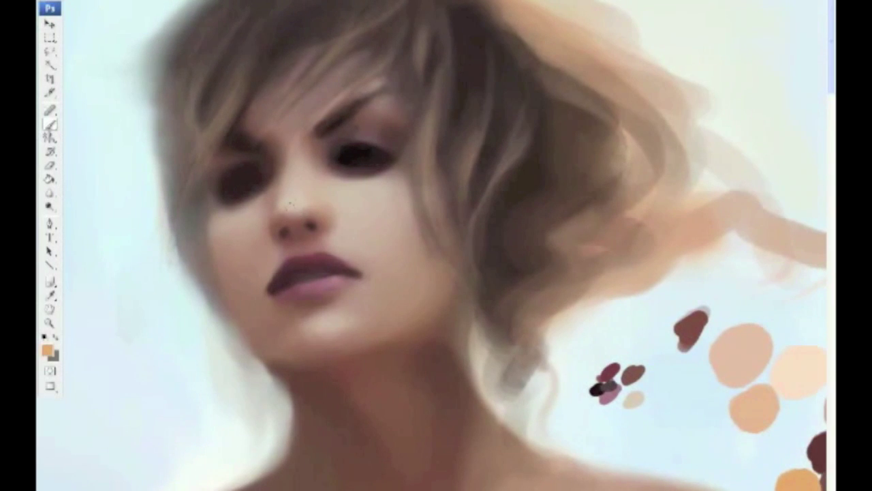
{"action": "left_click", "coordinate": [47, 351]}
{"action": "left_click", "coordinate": [416, 407]}
{"action": "left_click", "coordinate": [600, 361]}
Step: Darken the right nostril with dark reddish brown, then pick near-black red
{"action": "left_click", "coordinate": [351, 123], "text": "alt"}
{"action": "left_click_drag", "start_coordinate": [291, 233], "coordinate": [313, 229]}
{"action": "left_click", "coordinate": [316, 234], "text": "alt"}
{"action": "left_click", "coordinate": [597, 387], "text": "alt"}
Step: Sample dark maroon, mauve-pink and beige tones from the lips and skin
{"action": "left_click", "coordinate": [294, 266], "text": "alt"}
{"action": "left_click", "coordinate": [199, 292], "text": "alt"}
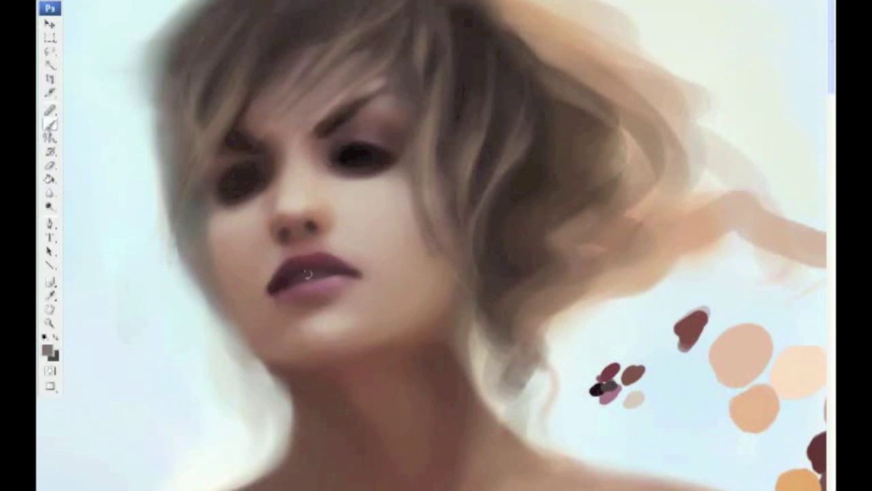
{"action": "left_click", "coordinate": [300, 272], "text": "alt"}
{"action": "left_click", "coordinate": [288, 279], "text": "alt"}
{"action": "left_click", "coordinate": [342, 277], "text": "alt"}
{"action": "left_click", "coordinate": [293, 288], "text": "alt"}
{"action": "left_click", "coordinate": [383, 326], "text": "alt"}
Step: Adjust the brush tip and sample nostril, cheek, brow and under-eye tones
{"action": "right_click", "coordinate": [216, 90]}
{"action": "key", "text": "Return"}
{"action": "left_click", "coordinate": [308, 221], "text": "alt"}
{"action": "left_click", "coordinate": [386, 259], "text": "alt"}
{"action": "left_click", "coordinate": [329, 159], "text": "alt"}
{"action": "left_click", "coordinate": [353, 188], "text": "alt"}
Step: Adjust the brush for brow work and sample dark browns from the hair and eye
{"action": "key", "text": "F5"}
{"action": "key", "text": "F5"}
{"action": "left_click", "coordinate": [364, 113], "text": "alt"}
{"action": "left_click", "coordinate": [392, 99], "text": "alt"}
{"action": "left_click", "coordinate": [367, 88], "text": "alt"}
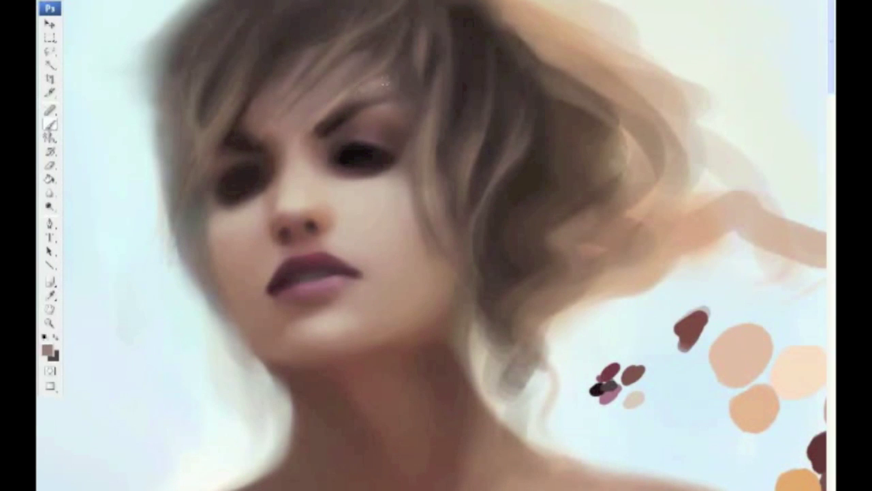
{"action": "left_click", "coordinate": [387, 89], "text": "alt"}
{"action": "left_click", "coordinate": [646, 380], "text": "alt"}
{"action": "left_click", "coordinate": [405, 90], "text": "alt"}
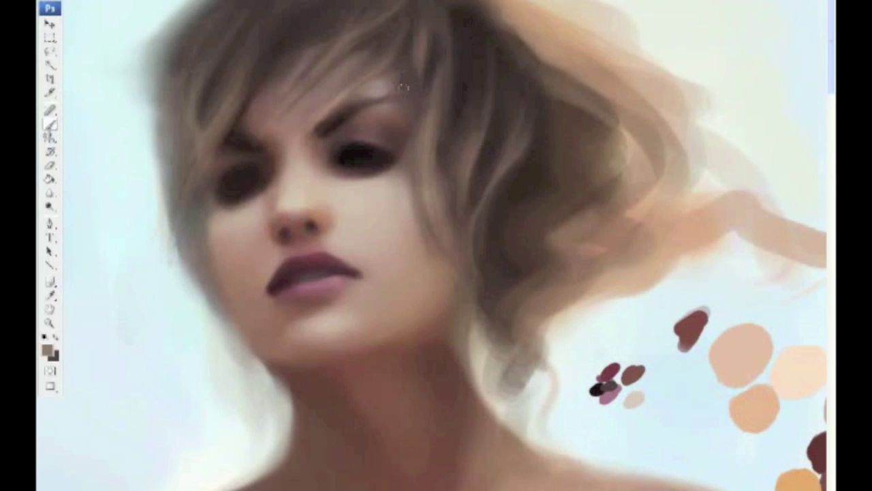
{"action": "left_click", "coordinate": [402, 99], "text": "alt"}
{"action": "left_click", "coordinate": [359, 147], "text": "alt"}
Step: Dab reddish brown onto the nostril and sample lip and chin tones
{"action": "left_click", "coordinate": [306, 225], "text": "alt"}
{"action": "left_click", "coordinate": [284, 233]}
{"action": "left_click", "coordinate": [312, 229], "text": "alt"}
{"action": "left_click", "coordinate": [274, 285], "text": "alt"}
{"action": "left_click", "coordinate": [285, 282], "text": "alt"}
{"action": "left_click", "coordinate": [329, 315], "text": "alt"}
Step: Adjust the brush tip and sample skin tones around the nose bridge, cheek and neck
{"action": "key", "text": "F5"}
{"action": "key", "text": "F5"}
{"action": "left_click", "coordinate": [327, 209], "text": "alt"}
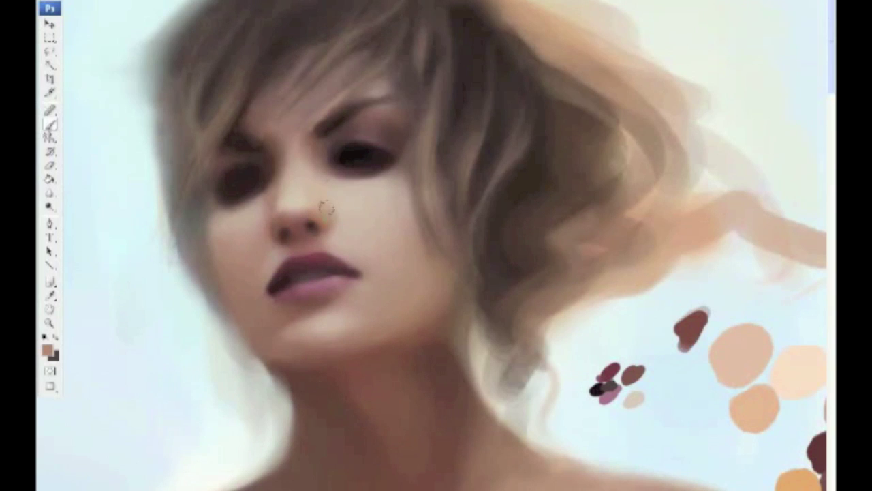
{"action": "left_click", "coordinate": [318, 177], "text": "alt"}
{"action": "left_click", "coordinate": [298, 202], "text": "alt"}
{"action": "left_click", "coordinate": [283, 185], "text": "alt"}
{"action": "left_click", "coordinate": [358, 197], "text": "alt"}
{"action": "left_click", "coordinate": [333, 368], "text": "alt"}
Step: Darken the left hair edge down beside the cheek with very dark brown strokes
{"action": "left_click_drag", "start_coordinate": [193, 233], "coordinate": [221, 304]}
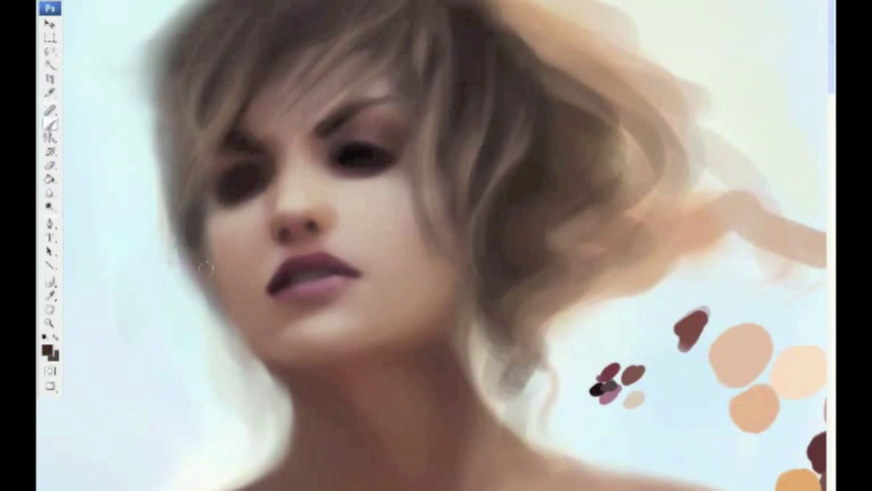
{"action": "left_click", "coordinate": [184, 78], "text": "alt"}
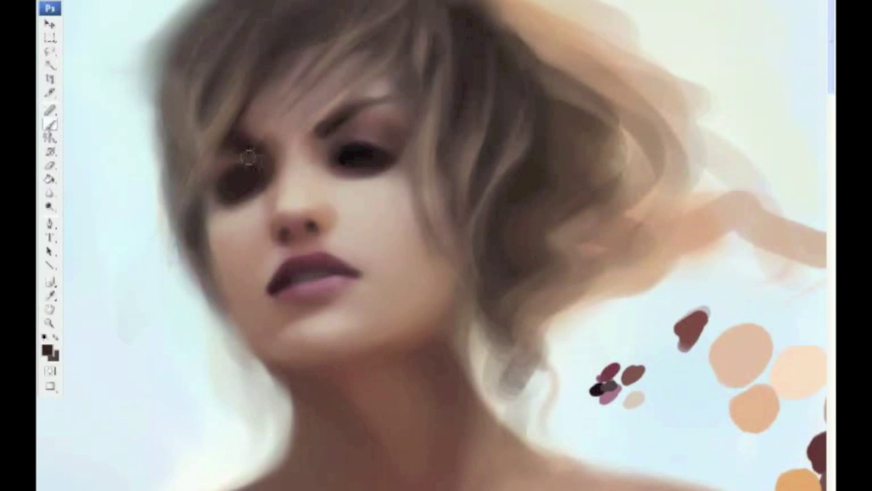
{"action": "left_click", "coordinate": [237, 185], "text": "alt"}
{"action": "left_click_drag", "start_coordinate": [164, 54], "coordinate": [169, 179]}
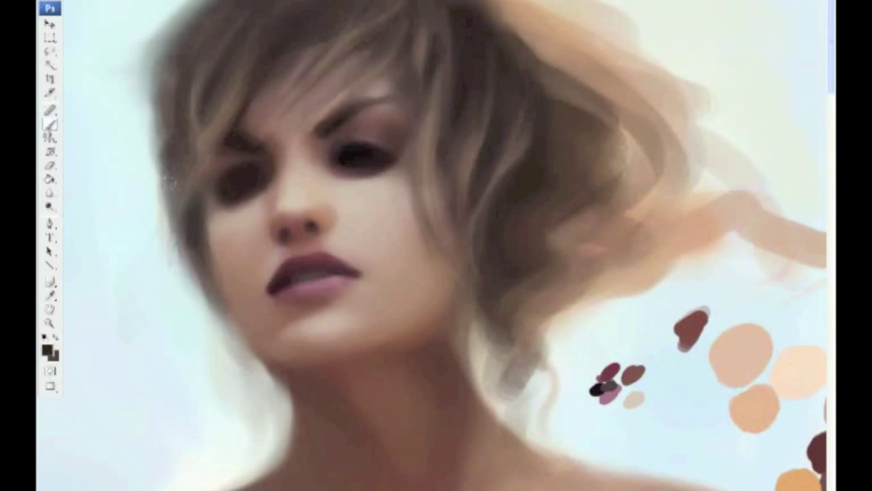
{"action": "left_click_drag", "start_coordinate": [165, 117], "coordinate": [158, 225]}
{"action": "right_click", "coordinate": [156, 174]}
{"action": "key", "text": "Return"}
{"action": "left_click_drag", "start_coordinate": [174, 229], "coordinate": [228, 323]}
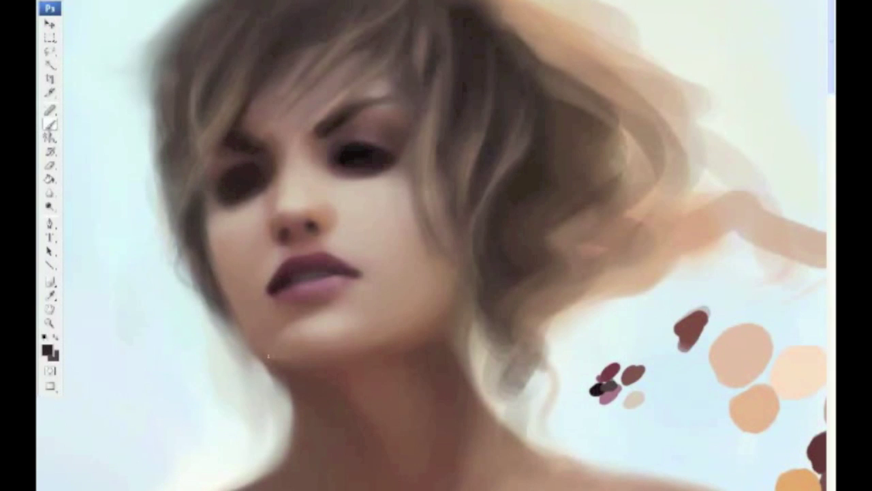
Step: Sample tan and brown skin tones from the cheek, chin, eye socket and nostril
{"action": "left_click", "coordinate": [205, 193], "text": "alt"}
{"action": "left_click", "coordinate": [211, 204], "text": "alt"}
{"action": "left_click", "coordinate": [239, 262], "text": "alt"}
{"action": "left_click", "coordinate": [276, 323], "text": "alt"}
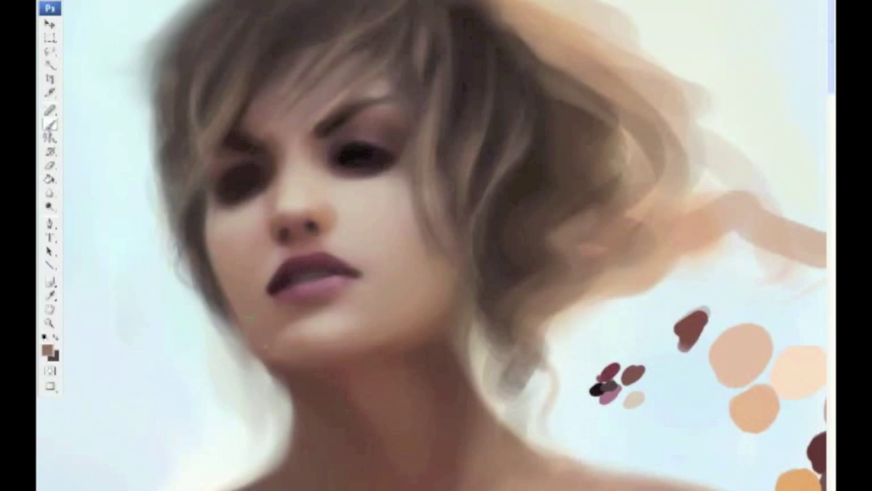
{"action": "left_click", "coordinate": [236, 214], "text": "alt"}
{"action": "left_click", "coordinate": [231, 225], "text": "alt"}
{"action": "left_click", "coordinate": [278, 160], "text": "alt"}
{"action": "left_click", "coordinate": [375, 151], "text": "alt"}
{"action": "left_click", "coordinate": [299, 235], "text": "alt"}
{"action": "left_click", "coordinate": [345, 211], "text": "alt"}
Step: Sample mauve and maroon lip tones and light skin above the lip and nose
{"action": "left_click", "coordinate": [320, 285], "text": "alt"}
{"action": "left_click", "coordinate": [297, 289], "text": "alt"}
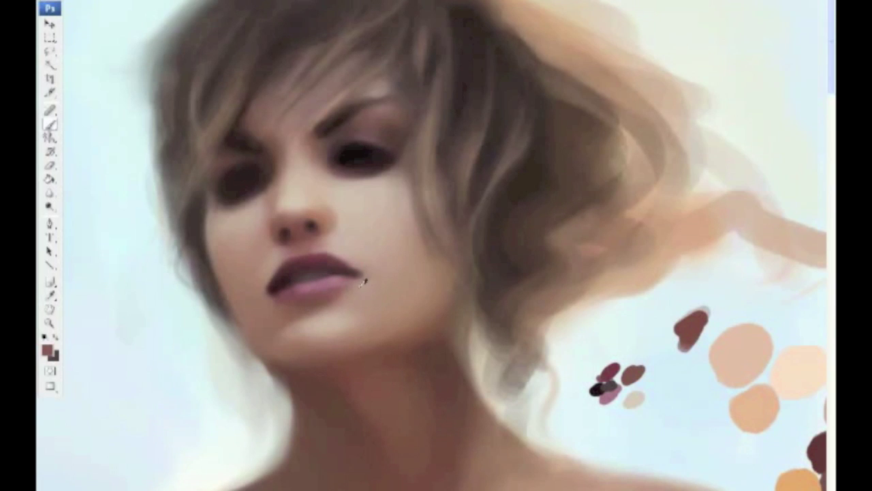
{"action": "left_click", "coordinate": [293, 253], "text": "alt"}
{"action": "left_click", "coordinate": [352, 247], "text": "alt"}
{"action": "left_click", "coordinate": [303, 198], "text": "alt"}
{"action": "left_click", "coordinate": [366, 196], "text": "alt"}
Step: Adjust the brush tip and settle on a pink mauve from the palette dabs
{"action": "key", "text": "F5"}
{"action": "key", "text": "F5"}
{"action": "left_click", "coordinate": [411, 170], "text": "alt"}
{"action": "left_click", "coordinate": [376, 95], "text": "alt"}
{"action": "key", "text": "F5"}
{"action": "key", "text": "F5"}
{"action": "left_click", "coordinate": [379, 136], "text": "alt"}
{"action": "left_click", "coordinate": [608, 399], "text": "alt"}
{"action": "left_click", "coordinate": [47, 350]}
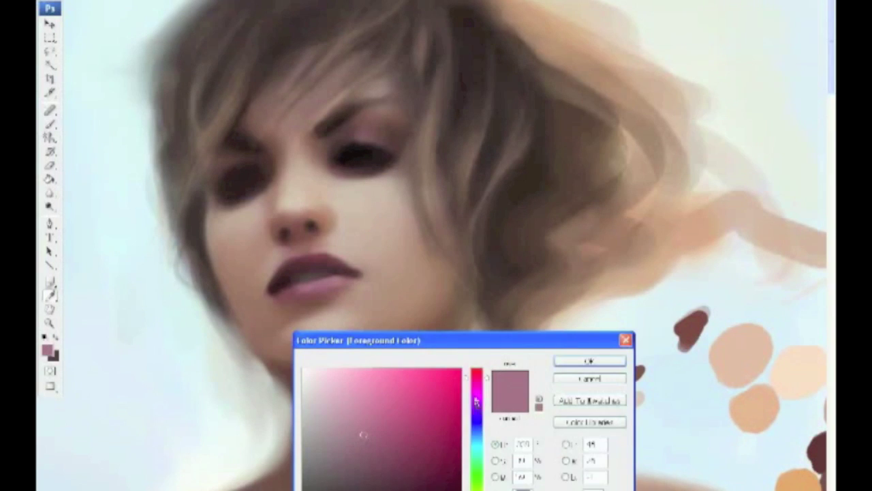
{"action": "left_click", "coordinate": [590, 360]}
Step: Darken the right eye's upper lid and socket with dark brown
{"action": "left_click", "coordinate": [353, 139], "text": "alt"}
{"action": "left_click_drag", "start_coordinate": [353, 144], "coordinate": [406, 163]}
{"action": "left_click", "coordinate": [351, 155], "text": "alt"}
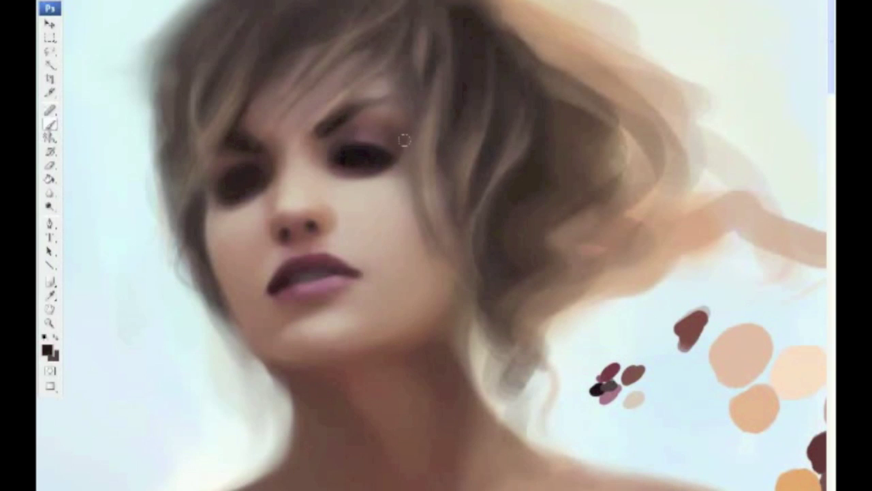
Step: Zoom out and pan to frame the shoulders, bodice and corset belt below the face
{"action": "key", "text": "ctrl+minus"}
{"action": "key", "text": "z"}
{"action": "left_click", "coordinate": [335, 186], "text": "alt"}
{"action": "key", "text": "h"}
{"action": "left_click_drag", "start_coordinate": [438, 204], "coordinate": [272, 195]}
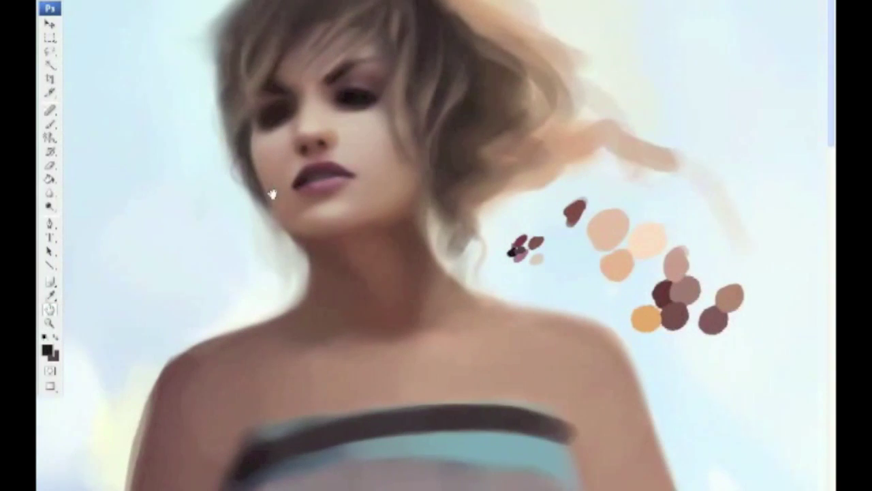
{"action": "left_click_drag", "start_coordinate": [538, 371], "coordinate": [403, 191]}
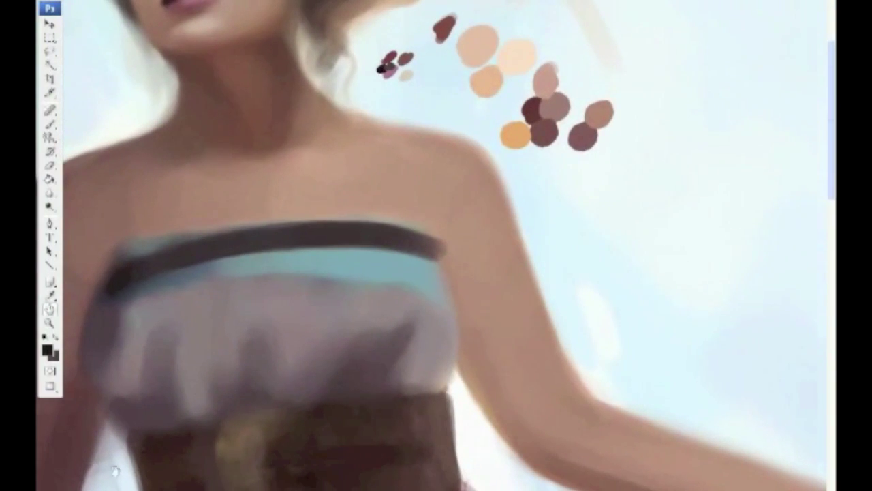
{"action": "mouse_move", "coordinate": [259, 181]}
{"action": "left_mouse_down"}
{"action": "mouse_move", "coordinate": [339, 168]}
{"action": "mouse_move", "coordinate": [195, 131]}
{"action": "left_mouse_up"}
{"action": "key", "text": "z"}
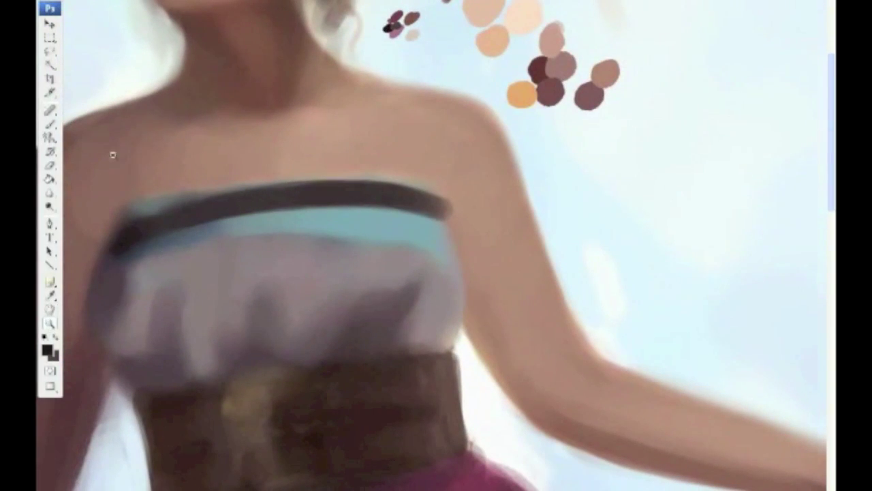
{"action": "left_click", "coordinate": [112, 155], "text": "alt"}
{"action": "key", "text": "h"}
{"action": "left_click_drag", "start_coordinate": [337, 156], "coordinate": [175, 100]}
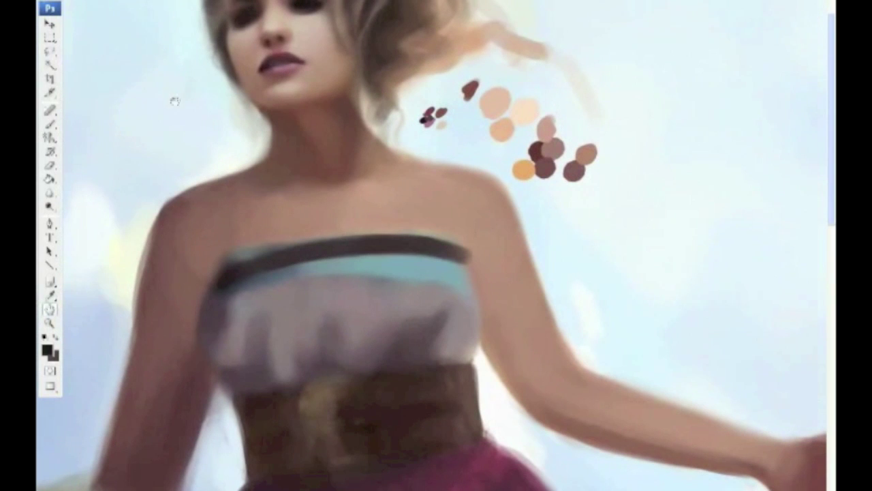
Step: Return to the Brush with a new tip and sample light peach for the chest
{"action": "key", "text": "b"}
{"action": "left_click", "coordinate": [85, 3]}
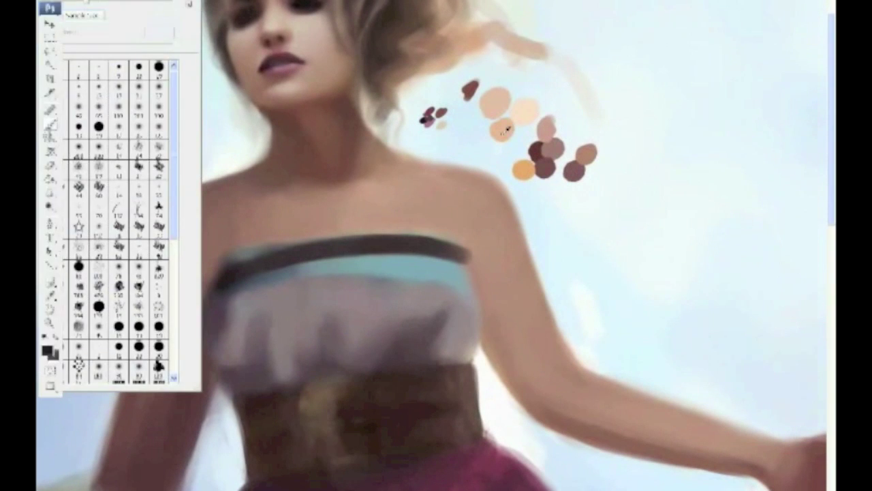
{"action": "left_click", "coordinate": [508, 129], "text": "alt"}
{"action": "left_click", "coordinate": [85, 4]}
{"action": "key", "text": "Return"}
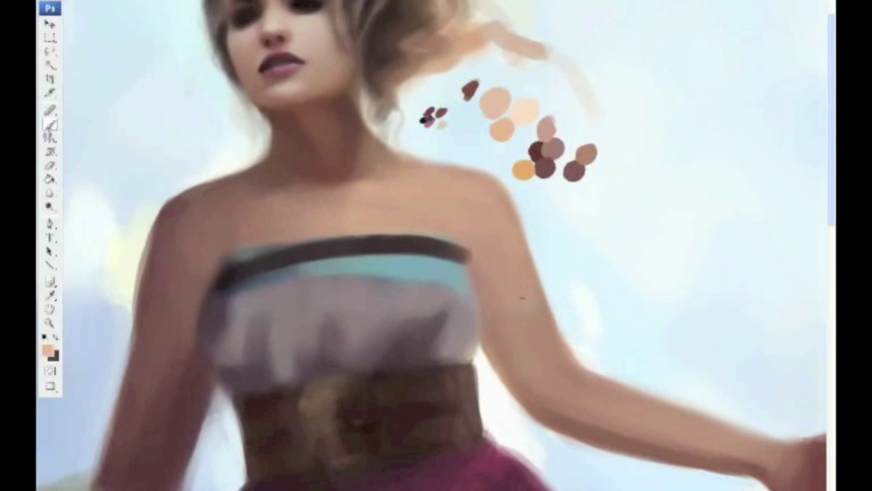
{"action": "left_click", "coordinate": [530, 107], "text": "alt"}
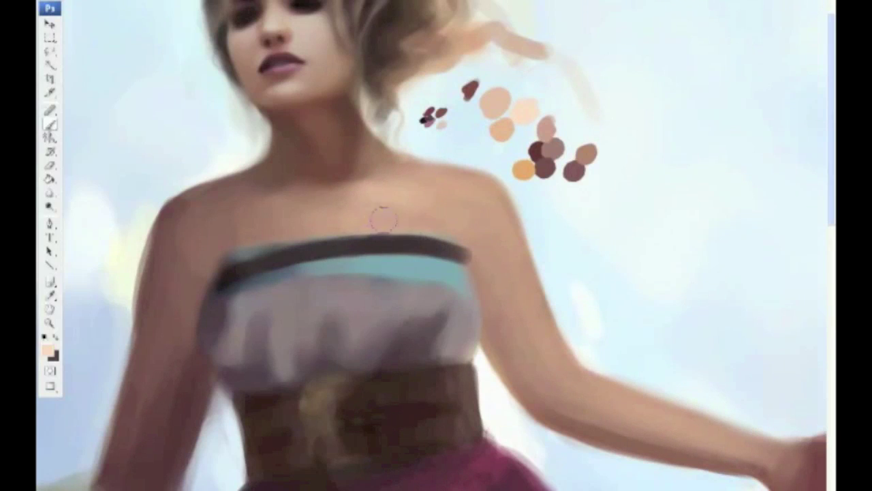
Step: Shade the arm's inner edge with dark mauve sampled near the shoulder
{"action": "key", "text": "F5"}
{"action": "key", "text": "F5"}
{"action": "left_click", "coordinate": [491, 188], "text": "alt"}
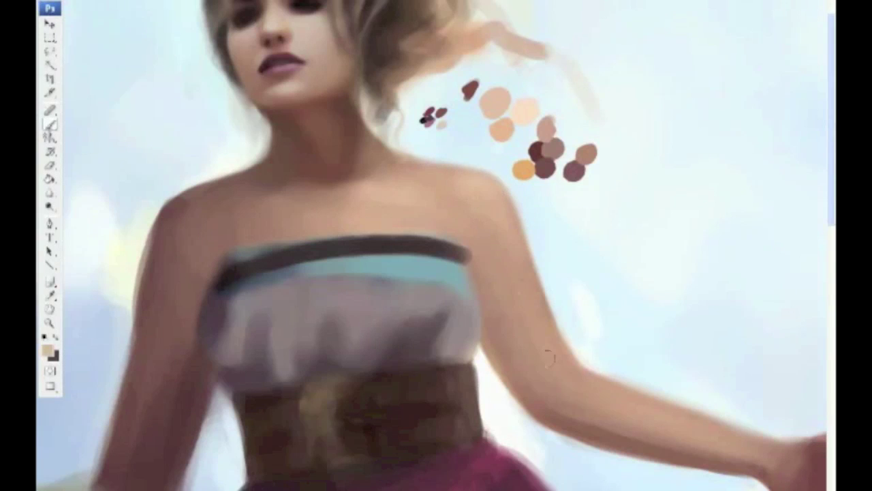
{"action": "left_click", "coordinate": [578, 169], "text": "alt"}
{"action": "key", "text": "F5"}
{"action": "key", "text": "F5"}
{"action": "left_click_drag", "start_coordinate": [499, 286], "coordinate": [531, 371]}
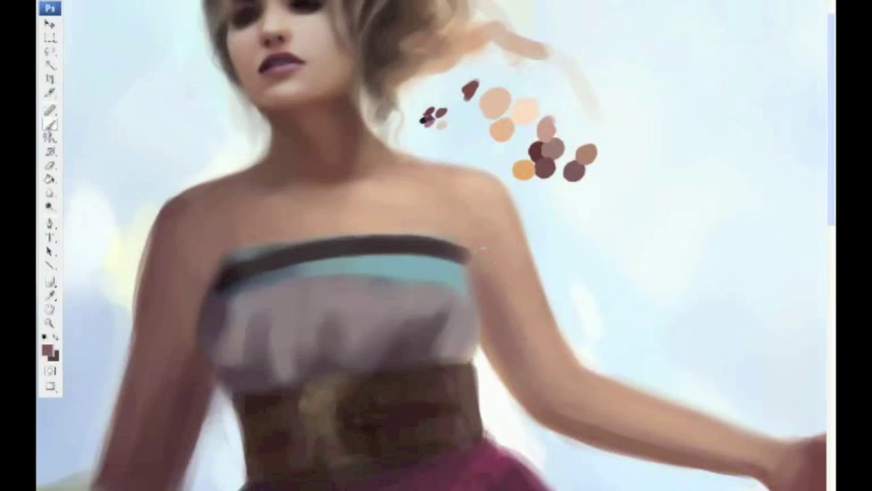
Step: Shade the forearm underside, then sample lighter and darker arm tones
{"action": "left_click", "coordinate": [599, 431], "text": "alt"}
{"action": "left_click_drag", "start_coordinate": [601, 431], "coordinate": [697, 471]}
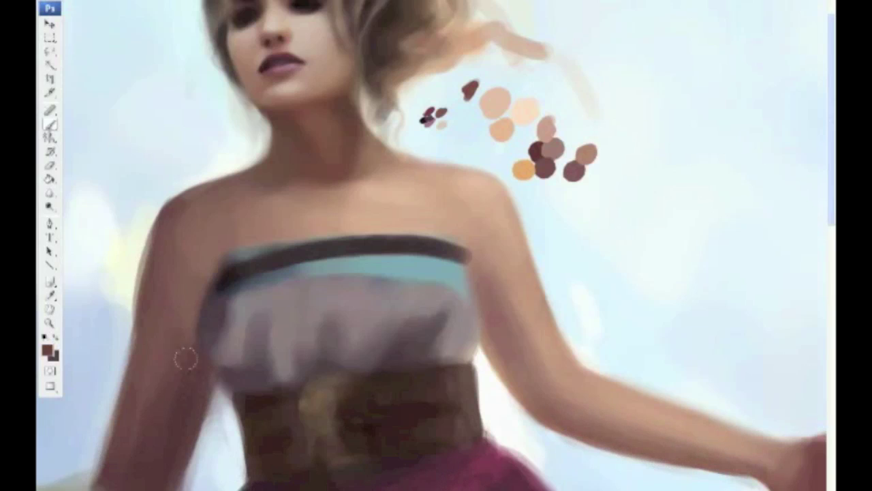
{"action": "left_click", "coordinate": [140, 446], "text": "alt"}
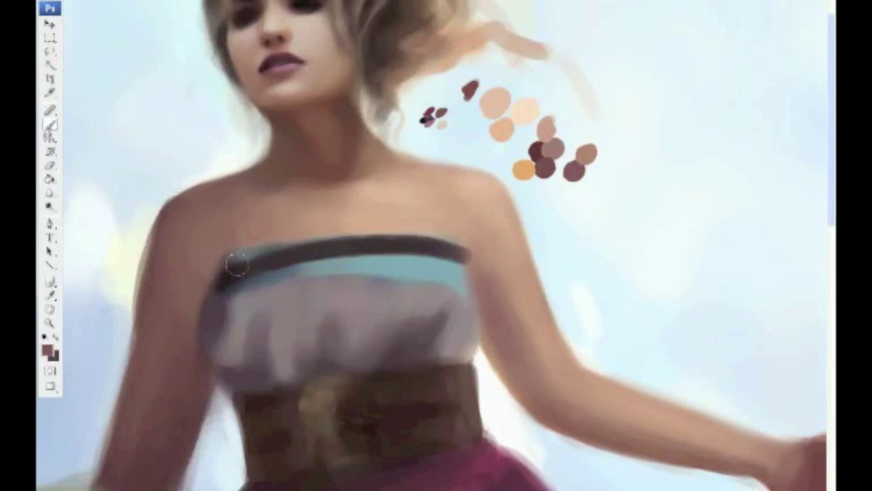
{"action": "left_click", "coordinate": [174, 436], "text": "alt"}
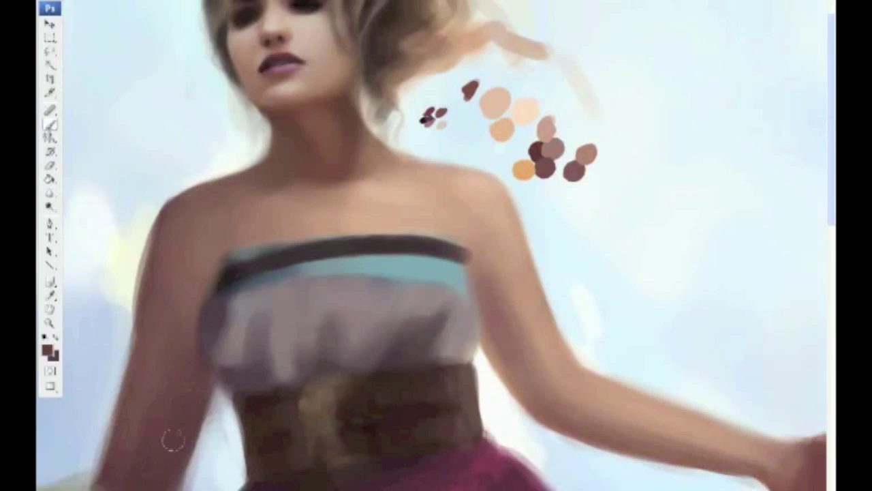
{"action": "left_click", "coordinate": [179, 338], "text": "alt"}
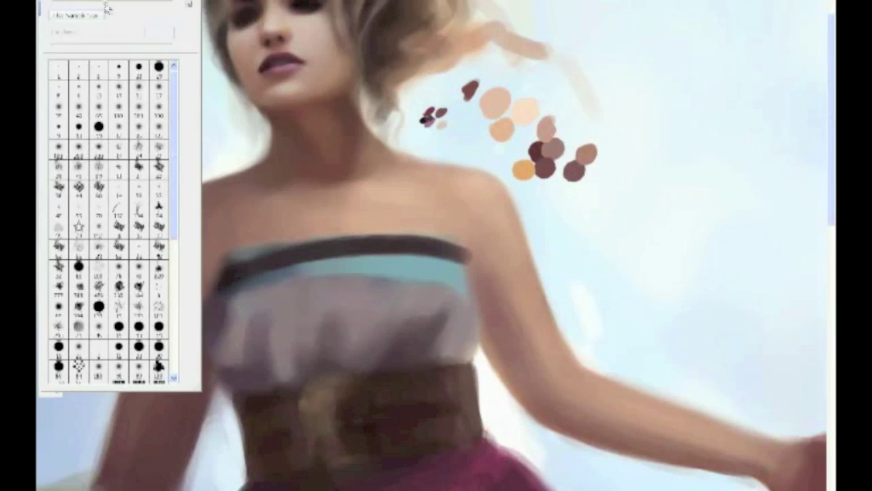
Step: Lighten the armpit beside the dress band and darken the inner arm with sampled skin
{"action": "left_click_drag", "start_coordinate": [457, 251], "coordinate": [492, 248]}
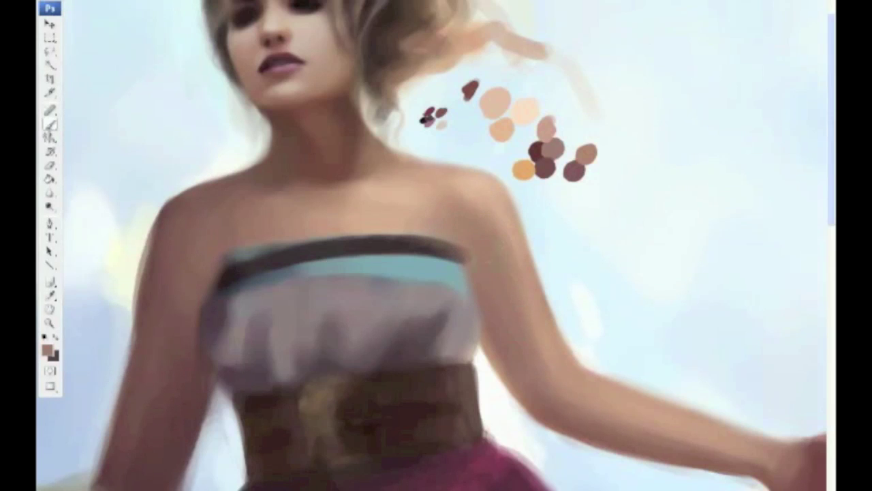
{"action": "left_click", "coordinate": [493, 340], "text": "alt"}
{"action": "left_click_drag", "start_coordinate": [498, 289], "coordinate": [513, 341]}
{"action": "left_click", "coordinate": [506, 269], "text": "alt"}
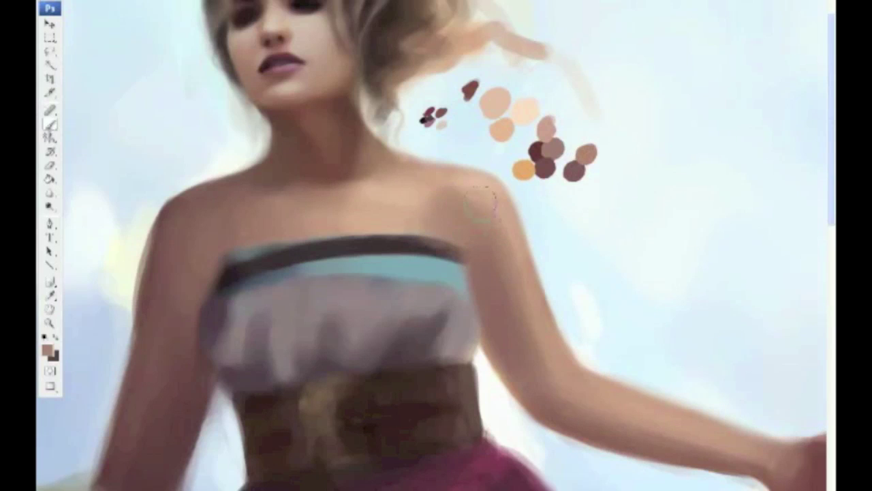
Step: Add faint darker shading near the collarbone and light highlight marks on the forearm
{"action": "left_click", "coordinate": [282, 181], "text": "alt"}
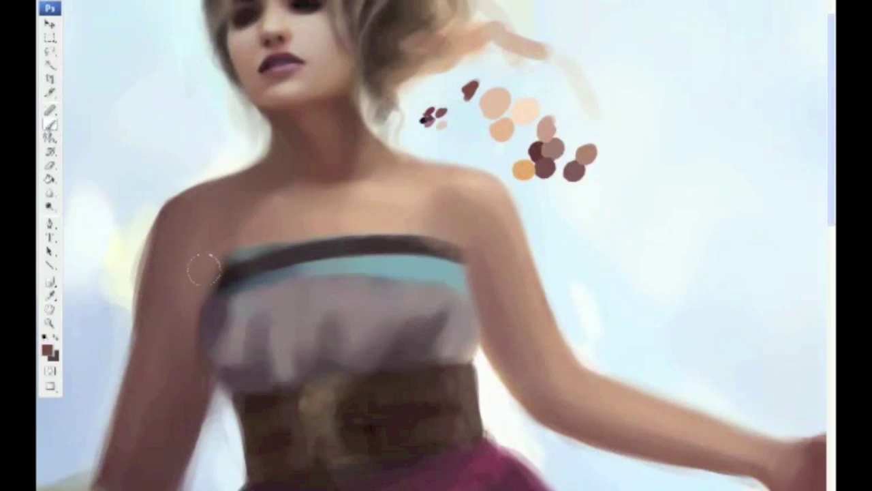
{"action": "left_click_drag", "start_coordinate": [200, 263], "coordinate": [244, 234]}
{"action": "left_click", "coordinate": [402, 199], "text": "alt"}
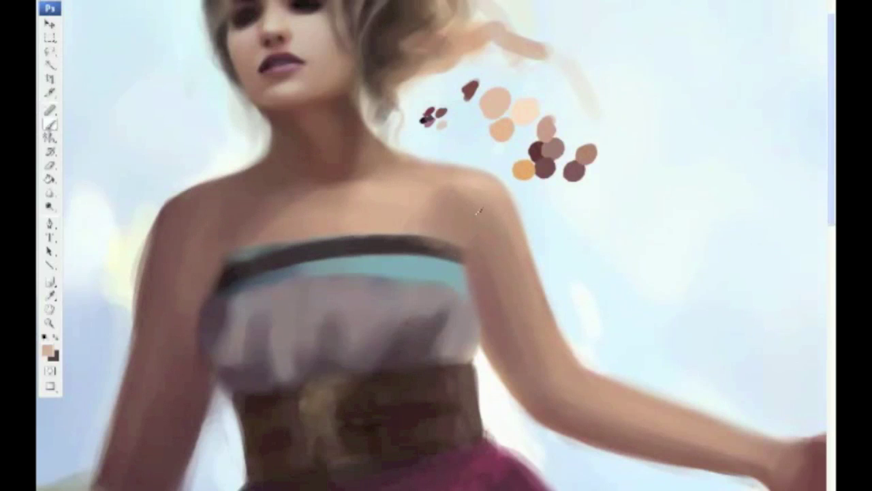
{"action": "left_click", "coordinate": [455, 187], "text": "alt"}
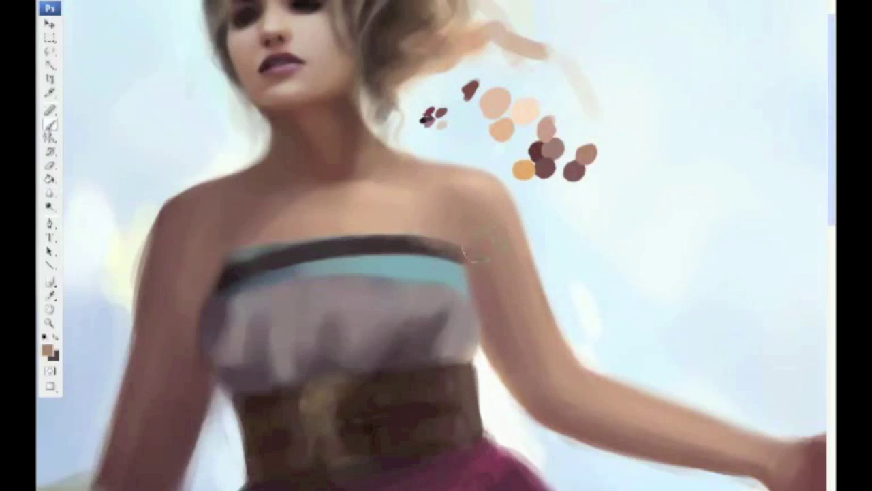
{"action": "left_click_drag", "start_coordinate": [618, 361], "coordinate": [590, 426]}
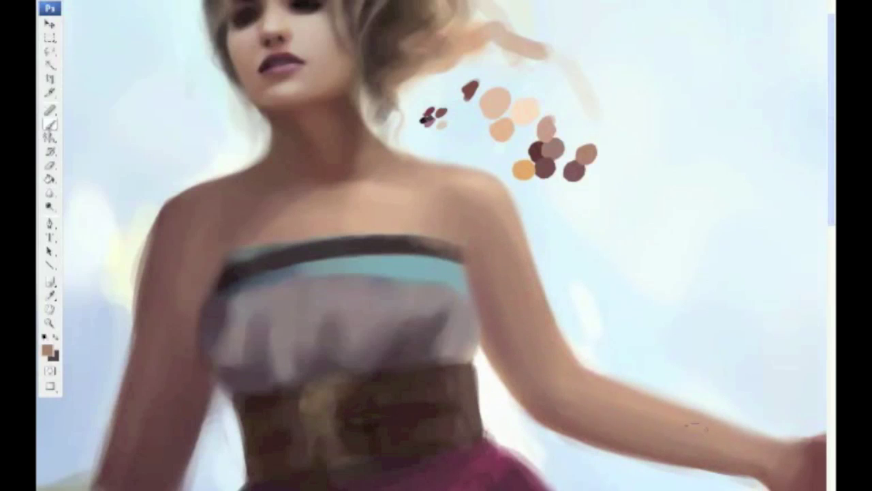
Step: Repaint the shoulder lighter and smoother with light peach skin tones
{"action": "left_click", "coordinate": [516, 110], "text": "alt"}
{"action": "mouse_move", "coordinate": [406, 193]}
{"action": "left_mouse_down"}
{"action": "mouse_move", "coordinate": [433, 179]}
{"action": "mouse_move", "coordinate": [453, 204]}
{"action": "left_mouse_up"}
{"action": "left_click", "coordinate": [419, 190], "text": "alt"}
{"action": "left_click_drag", "start_coordinate": [426, 178], "coordinate": [411, 179]}
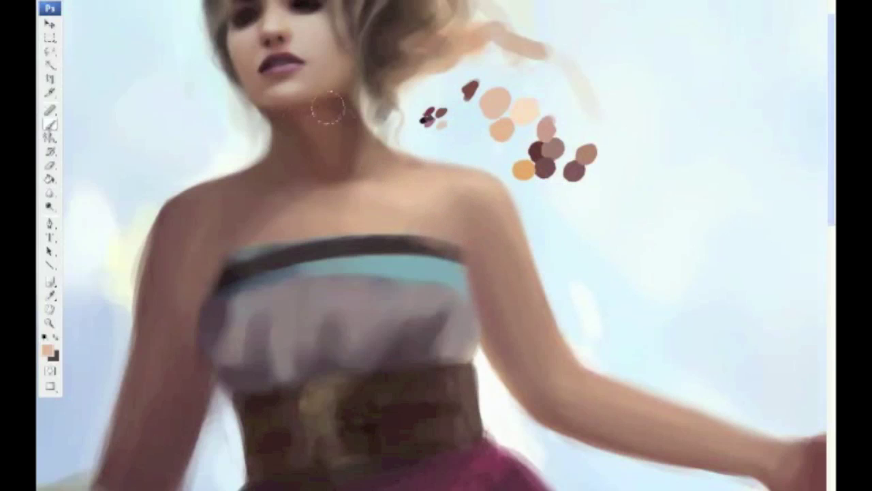
{"action": "left_click", "coordinate": [46, 350]}
{"action": "left_click", "coordinate": [605, 361]}
{"action": "left_click", "coordinate": [376, 161], "text": "alt"}
{"action": "left_click", "coordinate": [394, 185], "text": "alt"}
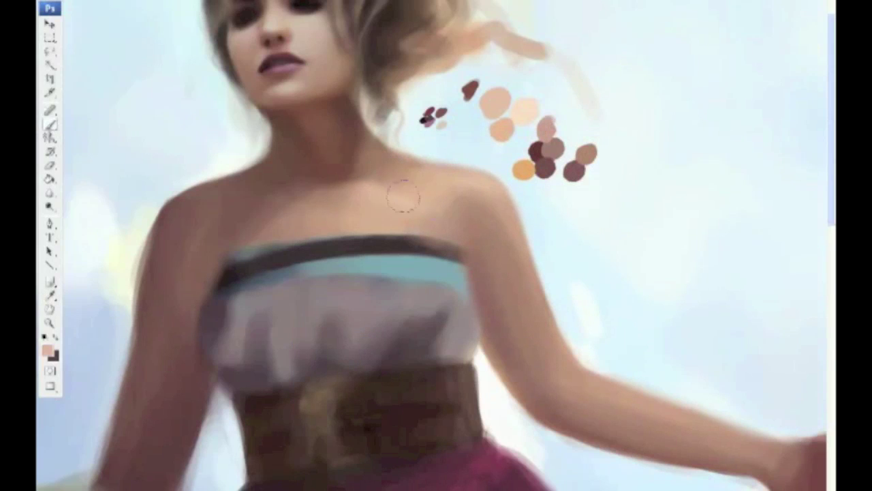
Step: Lighten the shoulder edge with peach paint and brighten the upper chest
{"action": "key", "text": "F5"}
{"action": "key", "text": "F5"}
{"action": "left_click", "coordinate": [424, 151], "text": "alt"}
{"action": "left_click", "coordinate": [501, 195], "text": "alt"}
{"action": "left_click_drag", "start_coordinate": [479, 178], "coordinate": [503, 196]}
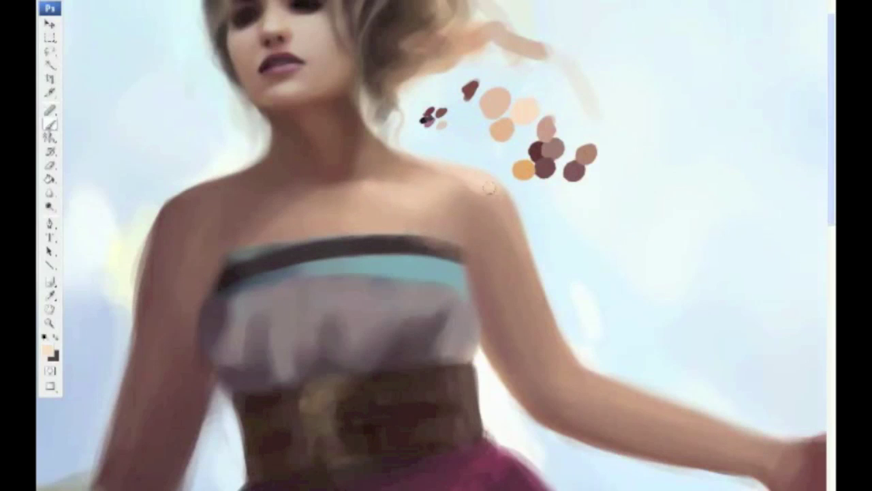
{"action": "left_click_drag", "start_coordinate": [390, 227], "coordinate": [408, 227]}
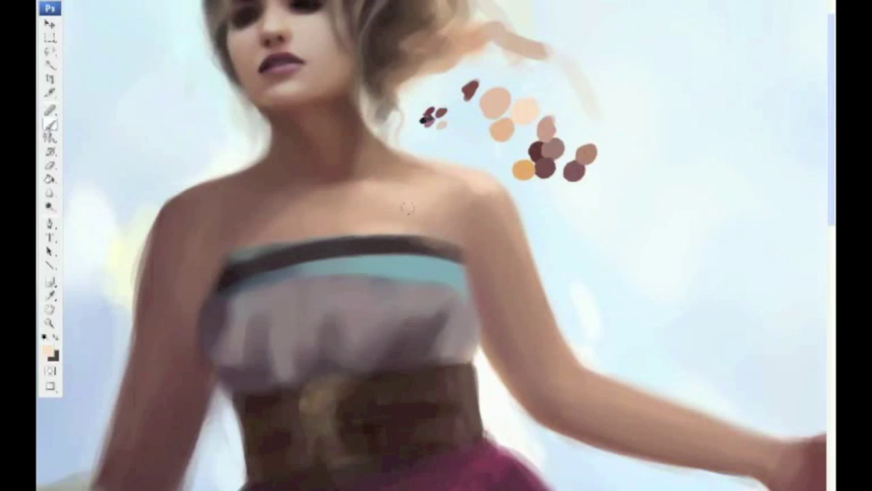
Step: Blend the neck and shoulder skin lighter and repaint the neck with sampled tones
{"action": "left_click", "coordinate": [289, 218], "text": "alt"}
{"action": "left_click", "coordinate": [393, 177], "text": "alt"}
{"action": "left_click", "coordinate": [508, 147], "text": "alt"}
{"action": "mouse_move", "coordinate": [409, 165]}
{"action": "left_mouse_down"}
{"action": "mouse_move", "coordinate": [399, 185]}
{"action": "mouse_move", "coordinate": [443, 186]}
{"action": "left_mouse_up"}
{"action": "left_click", "coordinate": [421, 157], "text": "alt"}
{"action": "left_click_drag", "start_coordinate": [422, 153], "coordinate": [382, 171]}
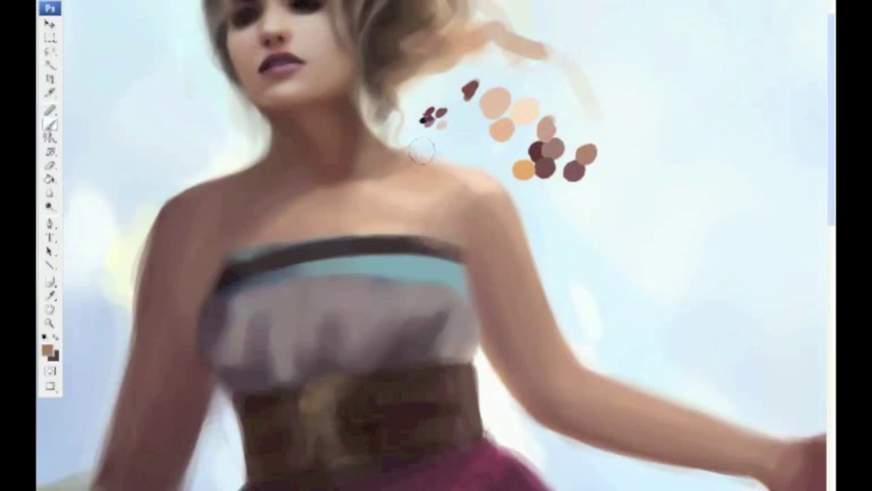
{"action": "left_click", "coordinate": [439, 143], "text": "alt"}
{"action": "left_click", "coordinate": [379, 183], "text": "alt"}
{"action": "left_click", "coordinate": [466, 205], "text": "alt"}
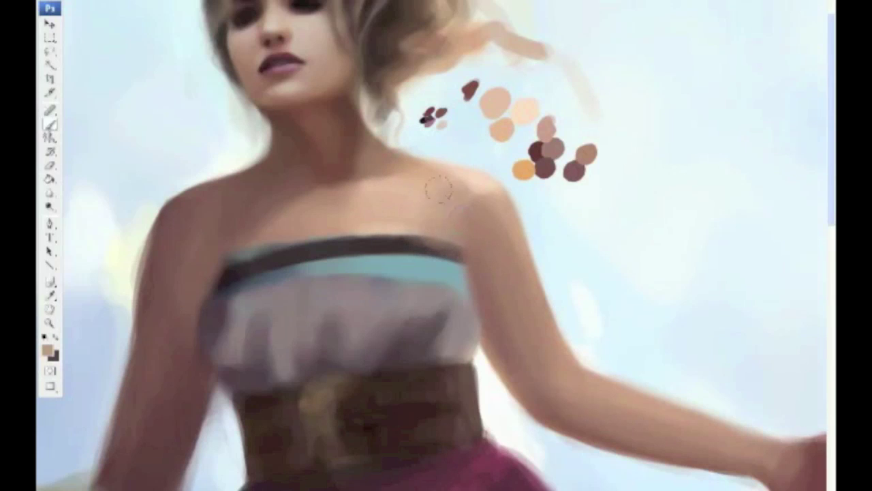
Step: Smooth and lighten the forearm and its lower edge, undoing one stray light daub
{"action": "left_click", "coordinate": [442, 218], "text": "alt"}
{"action": "left_click_drag", "start_coordinate": [667, 404], "coordinate": [712, 433]}
{"action": "mouse_move", "coordinate": [614, 406]}
{"action": "left_mouse_down"}
{"action": "mouse_move", "coordinate": [709, 426]}
{"action": "mouse_move", "coordinate": [750, 446]}
{"action": "left_mouse_up"}
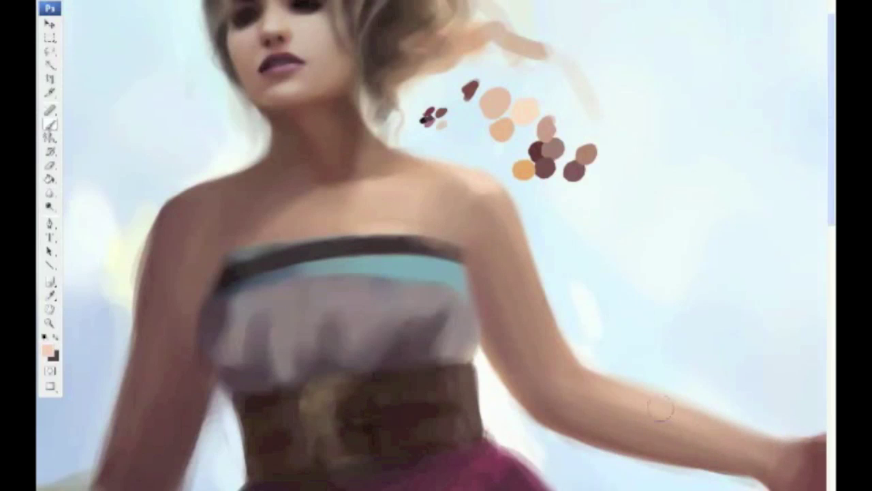
{"action": "left_click_drag", "start_coordinate": [692, 429], "coordinate": [784, 447]}
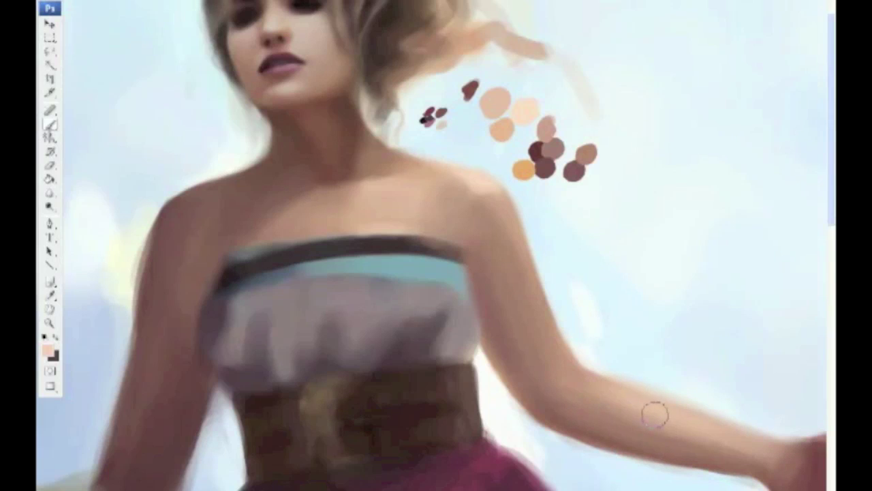
{"action": "left_click_drag", "start_coordinate": [586, 391], "coordinate": [655, 419]}
{"action": "key", "text": "ctrl+z"}
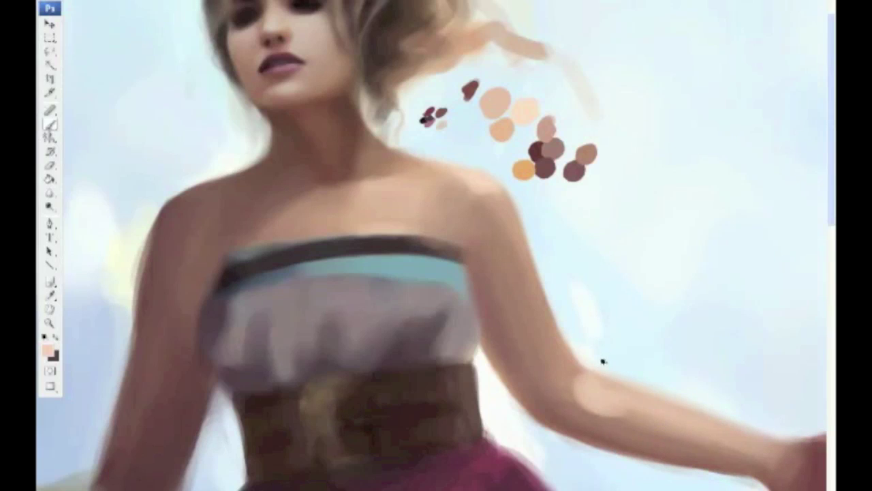
Step: Repaint the lower forearm with a freshly sampled light skin tone
{"action": "left_click", "coordinate": [576, 387], "text": "alt"}
{"action": "left_click", "coordinate": [627, 398], "text": "alt"}
{"action": "left_click", "coordinate": [665, 411], "text": "alt"}
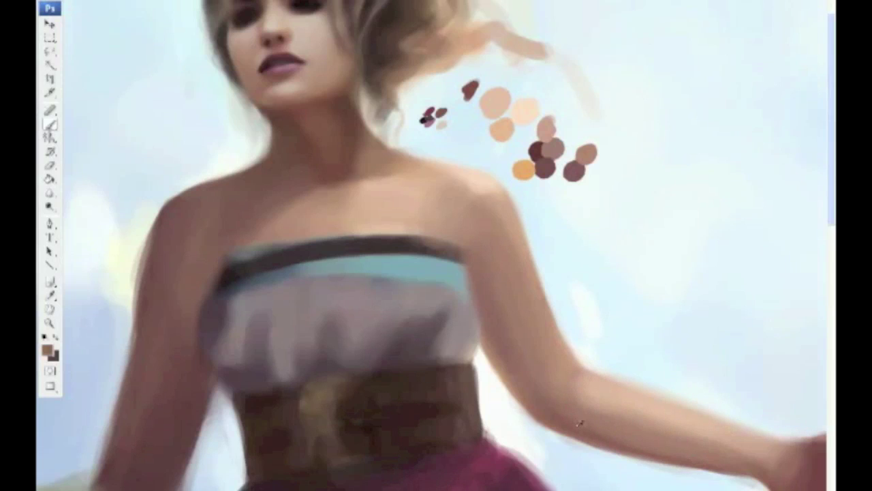
{"action": "left_click", "coordinate": [637, 405], "text": "alt"}
{"action": "left_click_drag", "start_coordinate": [637, 405], "coordinate": [686, 444]}
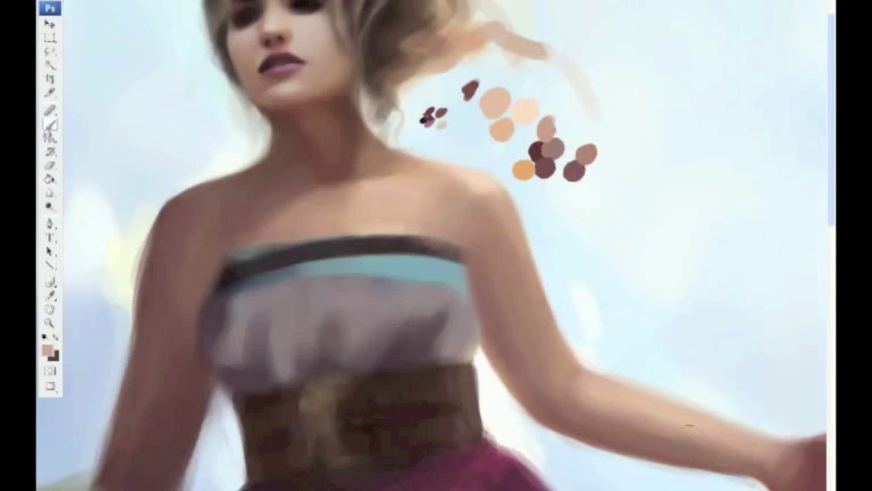
Step: Slim the left arm's outer edge by painting over it with pale bluish-grey sky colour
{"action": "left_click", "coordinate": [617, 387], "text": "alt"}
{"action": "left_click", "coordinate": [510, 179], "text": "alt"}
{"action": "left_click", "coordinate": [586, 151], "text": "alt"}
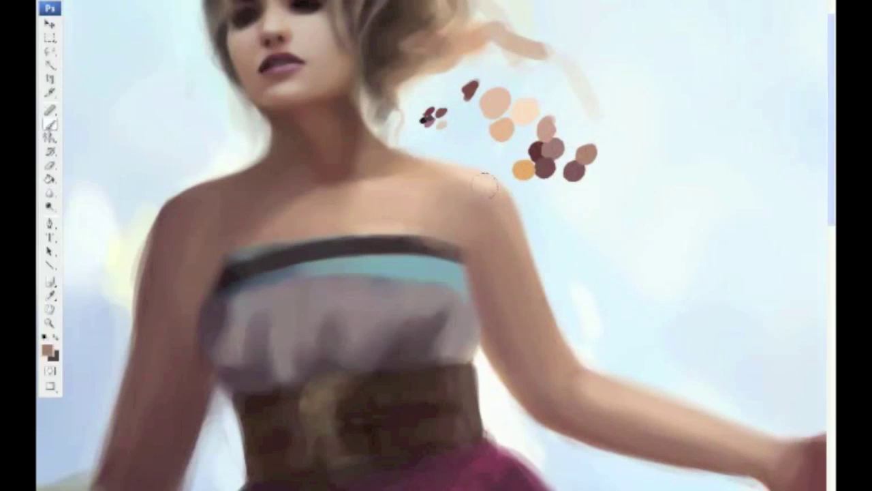
{"action": "left_click", "coordinate": [375, 195], "text": "alt"}
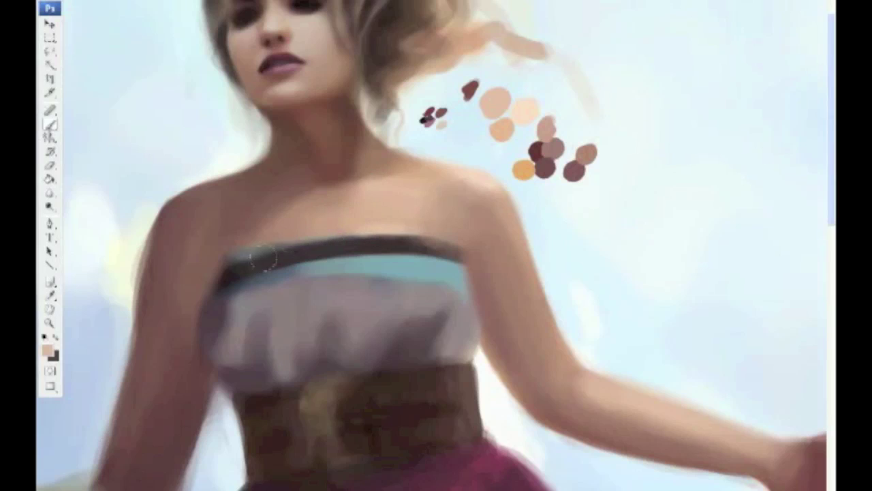
{"action": "left_click", "coordinate": [143, 334], "text": "alt"}
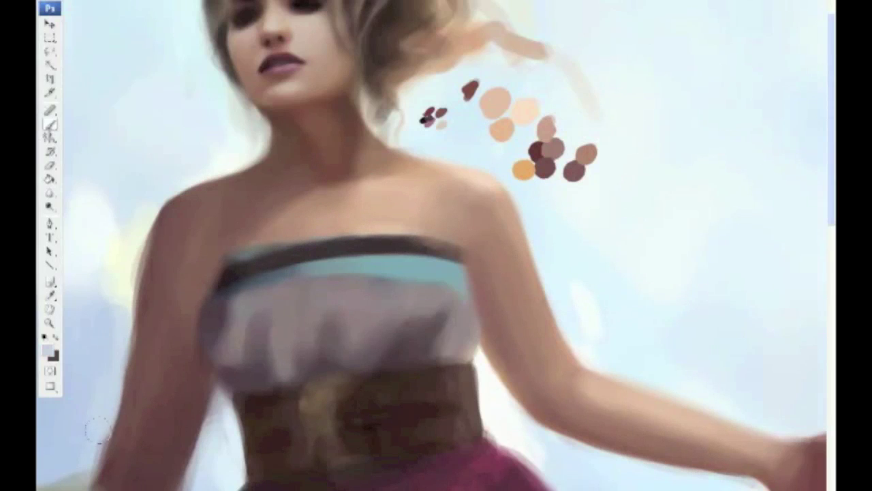
{"action": "mouse_move", "coordinate": [131, 335]}
{"action": "left_mouse_down"}
{"action": "mouse_move", "coordinate": [112, 409]}
{"action": "mouse_move", "coordinate": [123, 437]}
{"action": "left_mouse_up"}
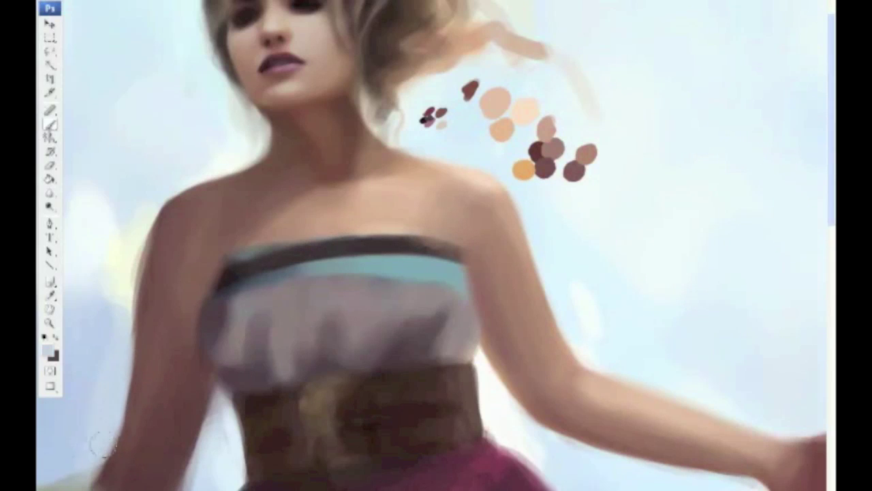
Step: Darken the left arm's edge with reddish brown and paint the shoulder's upper-left edge paler
{"action": "left_click", "coordinate": [198, 465], "text": "alt"}
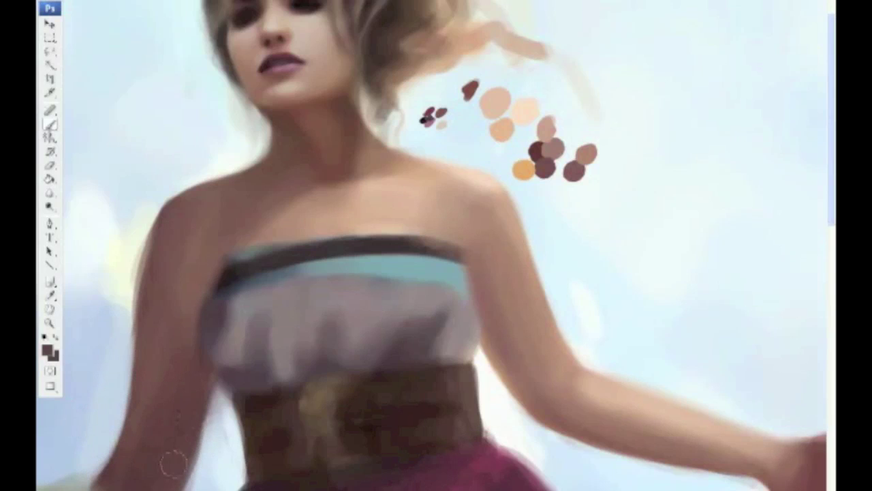
{"action": "left_click", "coordinate": [137, 253], "text": "alt"}
{"action": "left_click", "coordinate": [165, 235], "text": "alt"}
{"action": "left_click_drag", "start_coordinate": [147, 235], "coordinate": [143, 319]}
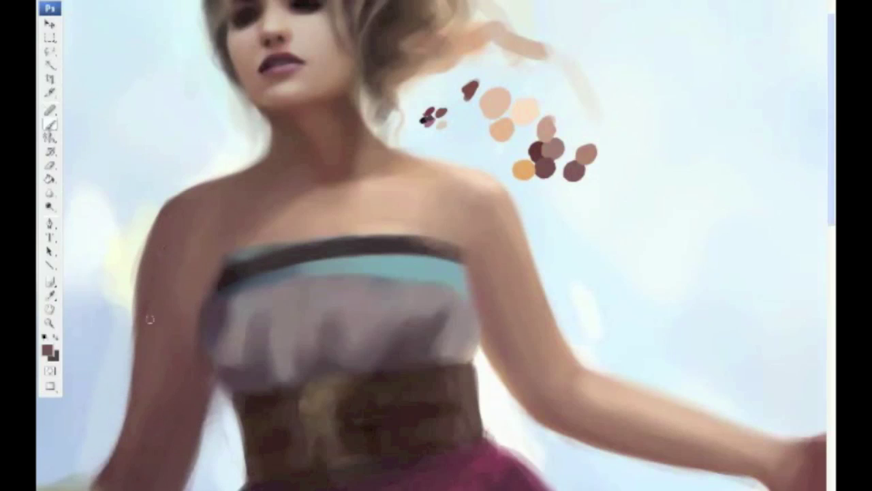
{"action": "left_click", "coordinate": [184, 182], "text": "alt"}
{"action": "left_click_drag", "start_coordinate": [176, 189], "coordinate": [149, 215]}
Step: Sample a darker reddish brown and check the brush preset choices
{"action": "left_click", "coordinate": [194, 194], "text": "alt"}
{"action": "left_click", "coordinate": [538, 147], "text": "alt"}
{"action": "right_click", "coordinate": [109, 102]}
{"action": "key", "text": "Return"}
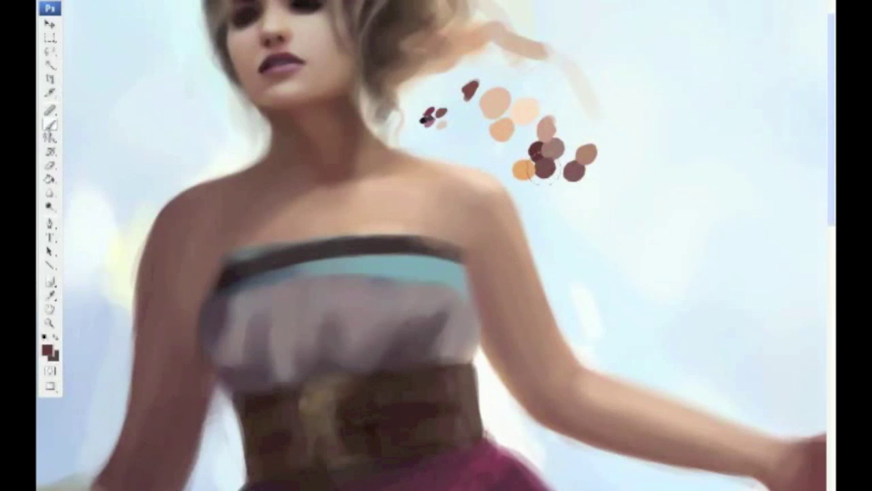
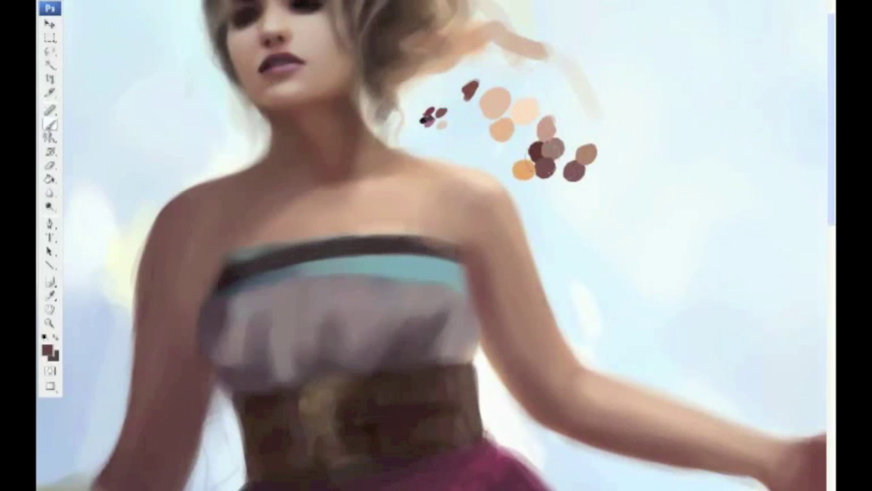
Step: Darken the arm beside the dress top with a deeper brown
{"action": "left_click", "coordinate": [48, 350]}
{"action": "left_click", "coordinate": [374, 467]}
{"action": "left_click", "coordinate": [603, 358]}
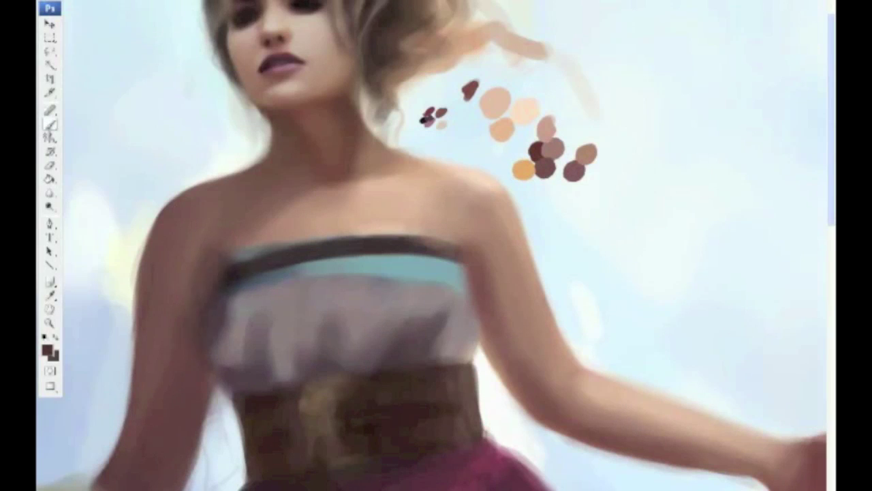
{"action": "key", "text": "F5"}
{"action": "key", "text": "F5"}
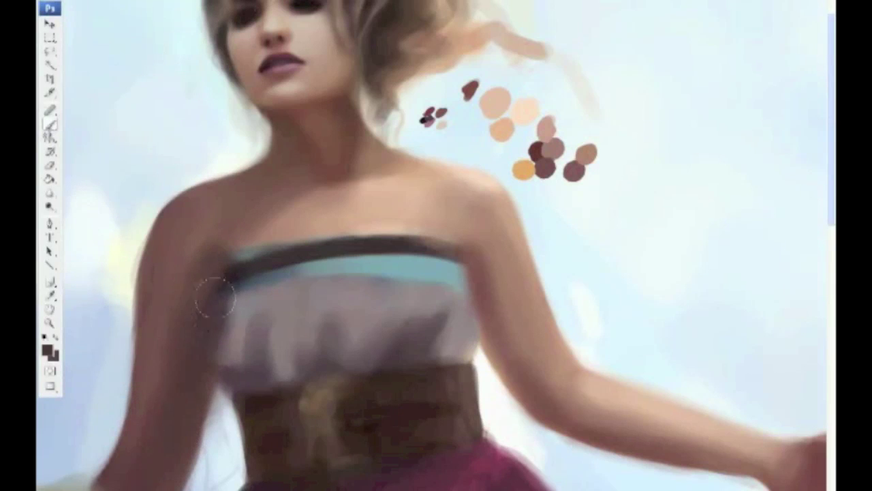
{"action": "left_click_drag", "start_coordinate": [195, 273], "coordinate": [190, 297]}
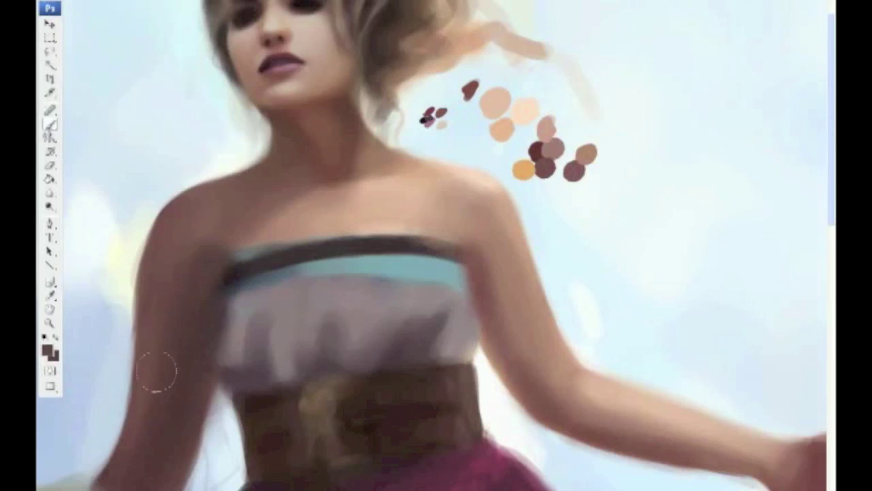
Step: Lighten the area under the forearm near the elbow with an orange dab colour
{"action": "key", "text": "F5"}
{"action": "key", "text": "F5"}
{"action": "key", "text": "F5"}
{"action": "key", "text": "F5"}
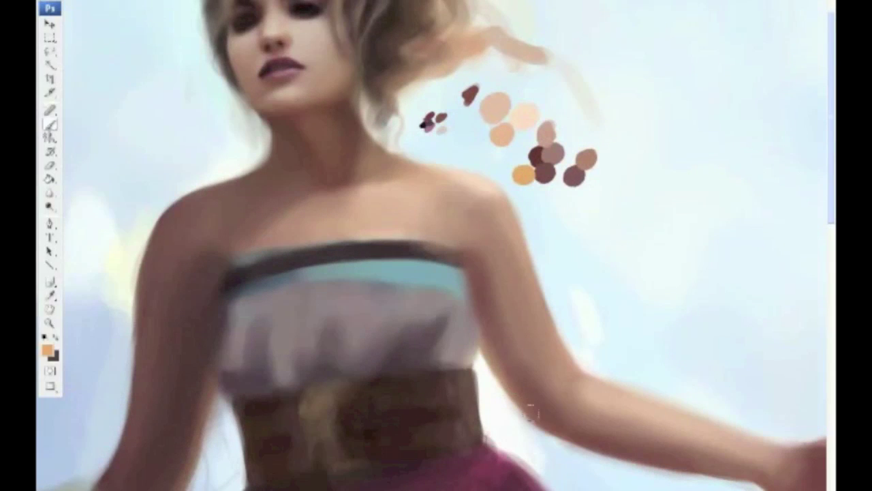
{"action": "left_click", "coordinate": [502, 352], "text": "alt"}
{"action": "left_click", "coordinate": [541, 153], "text": "alt"}
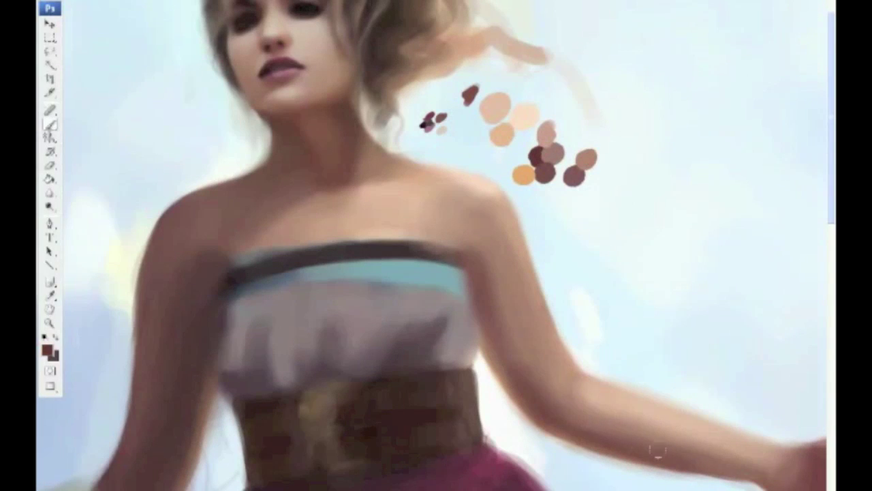
{"action": "left_click", "coordinate": [523, 175], "text": "alt"}
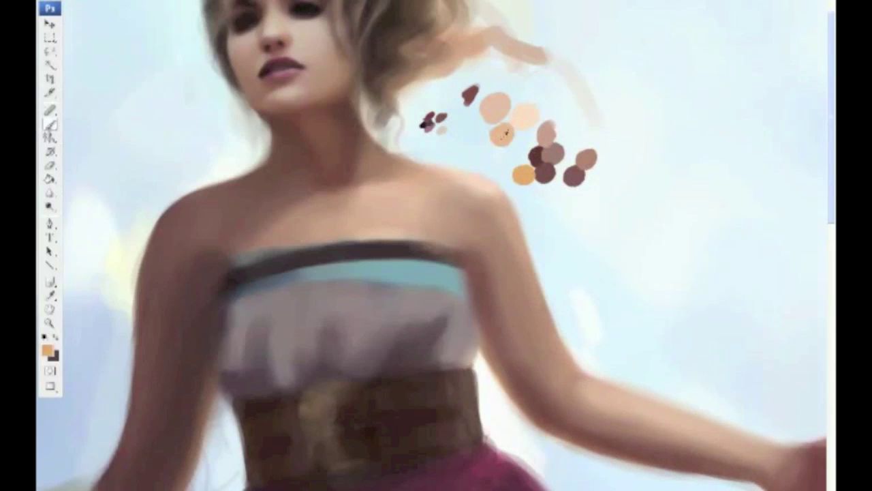
{"action": "key", "text": "F5"}
{"action": "left_click", "coordinate": [62, 149]}
{"action": "key", "text": "F5"}
{"action": "left_click_drag", "start_coordinate": [490, 341], "coordinate": [657, 479]}
Step: Choose a light peach paint colour after sampling reddish and mauve browns
{"action": "left_click", "coordinate": [185, 450], "text": "alt"}
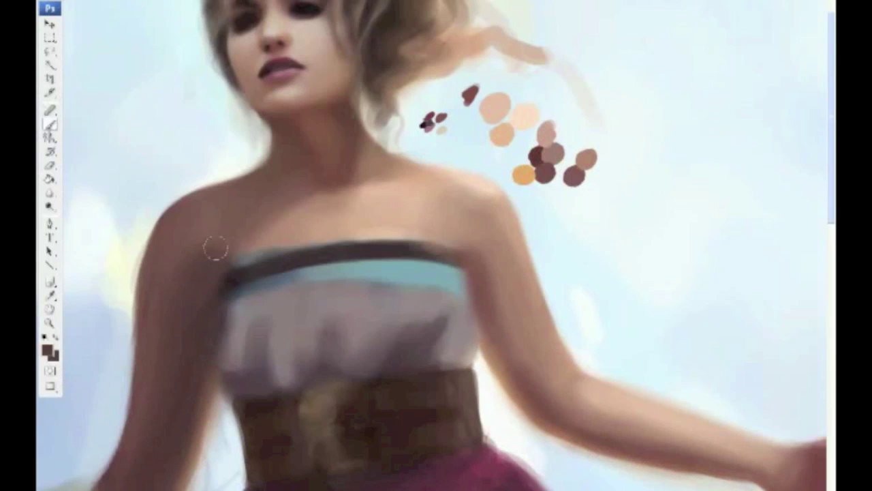
{"action": "left_click", "coordinate": [239, 262], "text": "alt"}
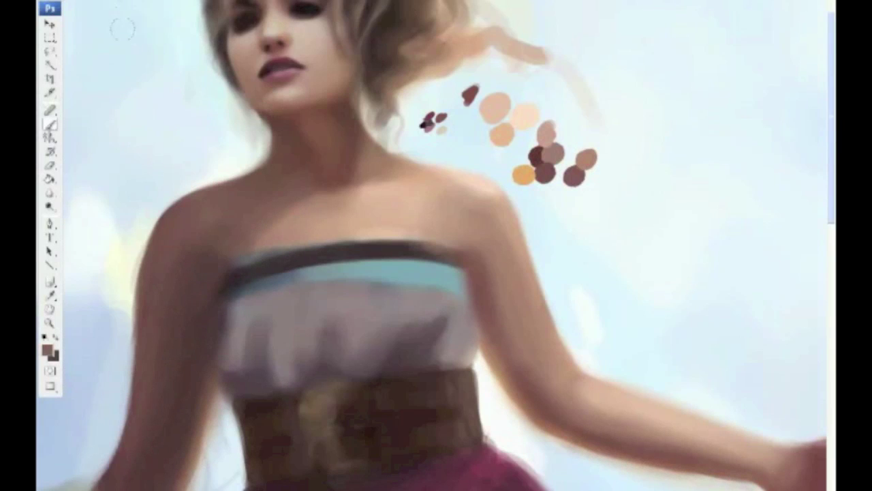
{"action": "left_click", "coordinate": [197, 344], "text": "alt"}
{"action": "left_click", "coordinate": [132, 3]}
{"action": "left_click", "coordinate": [132, 3]}
{"action": "left_click", "coordinate": [175, 356], "text": "alt"}
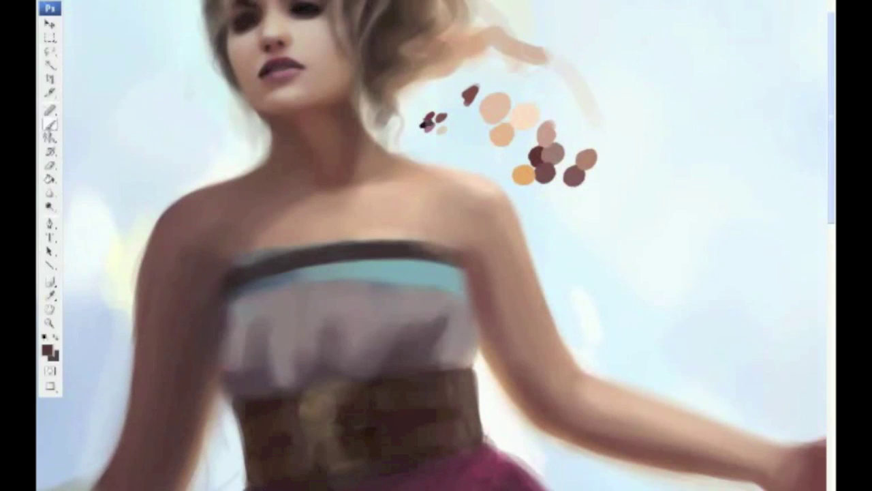
{"action": "left_click", "coordinate": [477, 177], "text": "alt"}
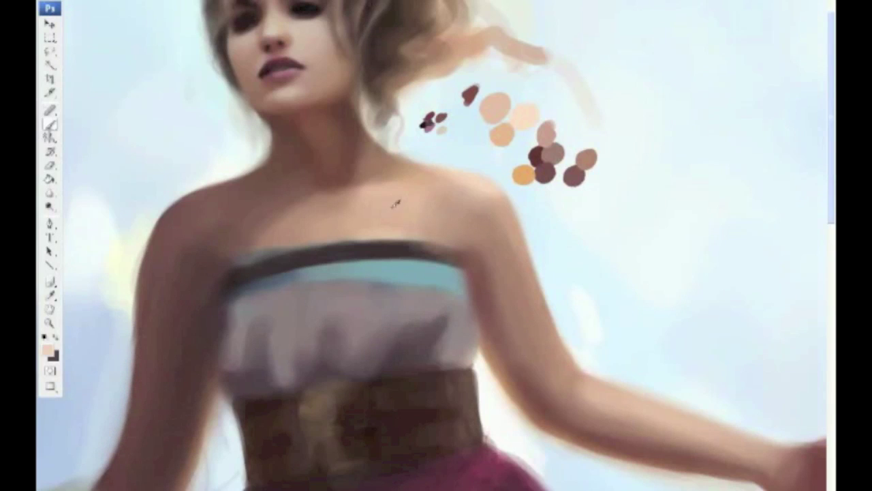
{"action": "left_click", "coordinate": [46, 349]}
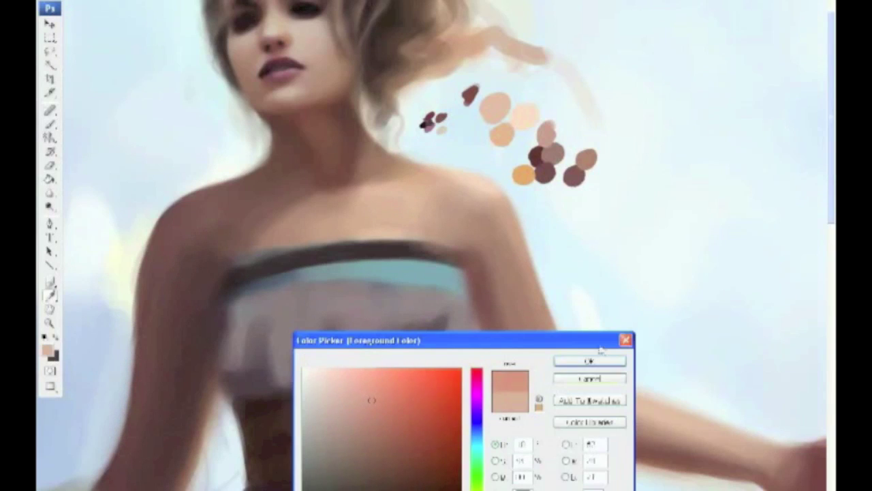
Step: Confirm the peach colour and sample peach and mauve-brown tones from the dabs
{"action": "left_click", "coordinate": [590, 361]}
{"action": "left_click", "coordinate": [421, 220], "text": "alt"}
{"action": "left_click", "coordinate": [531, 135], "text": "alt"}
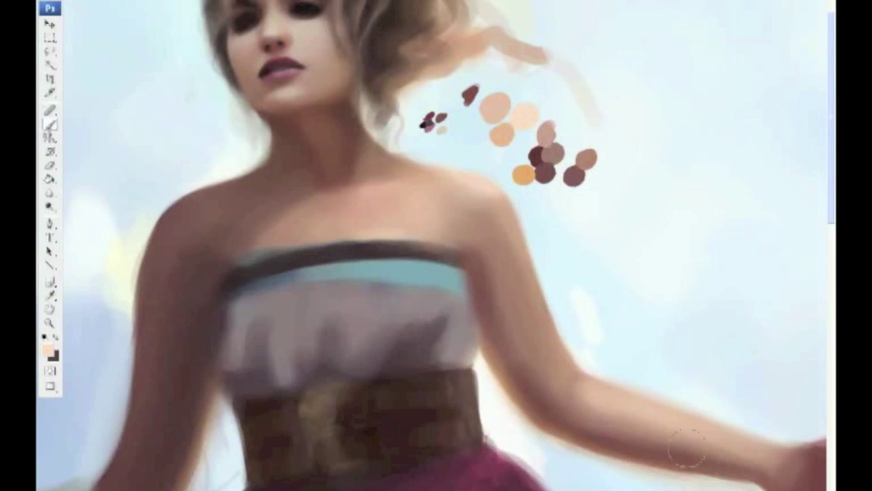
{"action": "left_click", "coordinate": [520, 131], "text": "alt"}
{"action": "left_click", "coordinate": [469, 269], "text": "alt"}
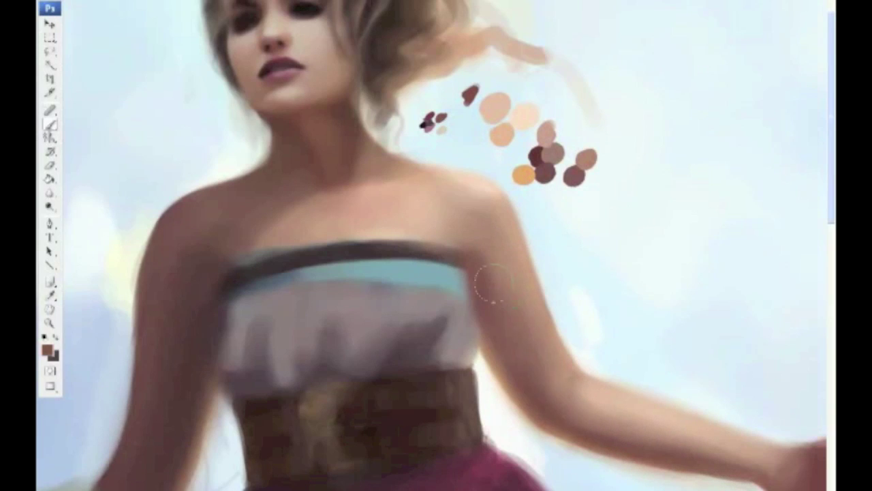
{"action": "left_click", "coordinate": [588, 157], "text": "alt"}
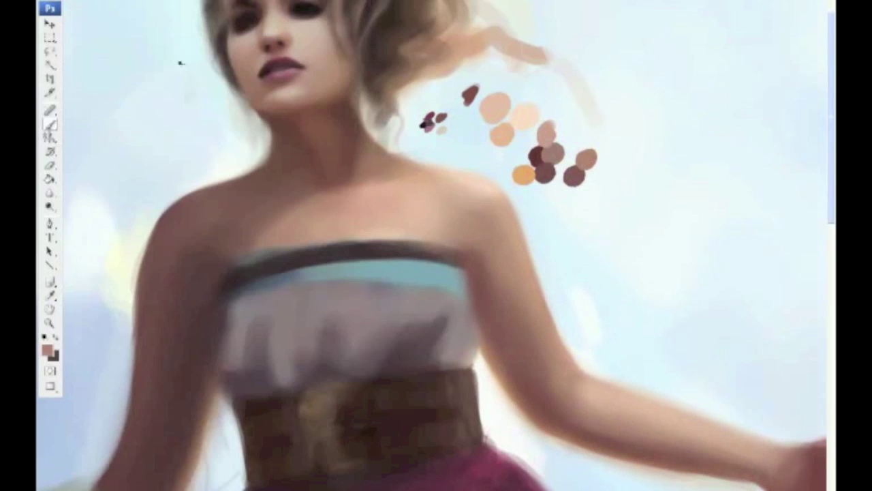
Step: Edge the right end of the bodice's blue band with a dark reddish-brown stroke
{"action": "key", "text": "F5"}
{"action": "key", "text": "F5"}
{"action": "left_click", "coordinate": [608, 437], "text": "alt"}
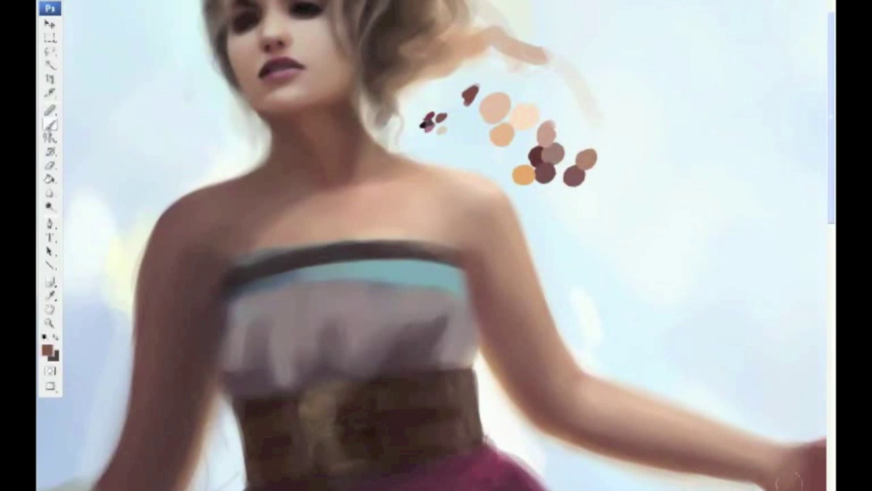
{"action": "left_click", "coordinate": [545, 157], "text": "alt"}
{"action": "left_click_drag", "start_coordinate": [475, 273], "coordinate": [457, 299]}
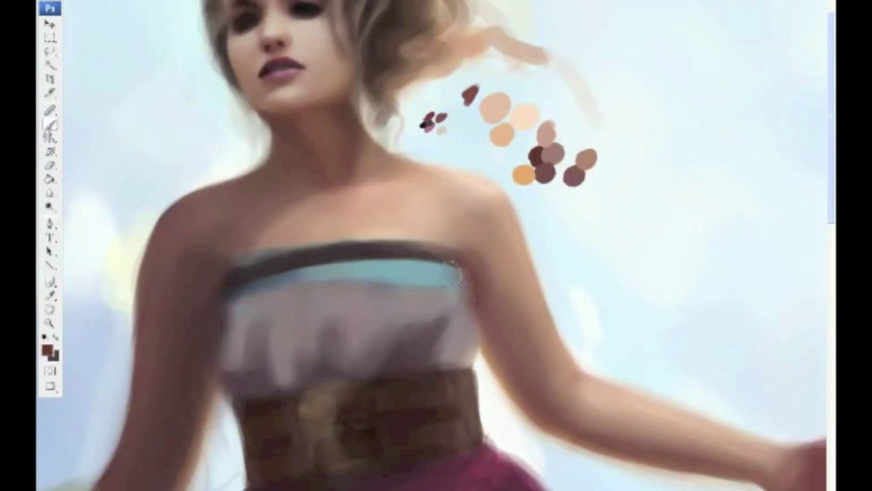
Step: Sample mauve-brown, peach, greyish-brown and tan tones from the shoulder area
{"action": "left_click", "coordinate": [488, 287], "text": "alt"}
{"action": "left_click", "coordinate": [501, 181], "text": "alt"}
{"action": "key", "text": "F5"}
{"action": "key", "text": "F5"}
{"action": "left_click", "coordinate": [503, 196], "text": "alt"}
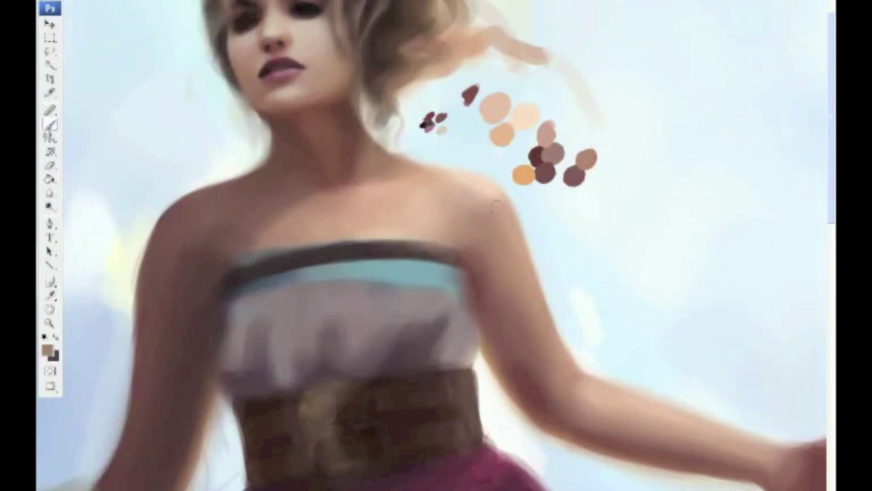
{"action": "left_click", "coordinate": [464, 189], "text": "alt"}
{"action": "left_click", "coordinate": [483, 180], "text": "alt"}
{"action": "left_click", "coordinate": [450, 180], "text": "alt"}
{"action": "left_click", "coordinate": [430, 177], "text": "alt"}
Step: Sample pale sky, chin-shadow brown, peach-orange and pale cream colours from the canvas
{"action": "left_click", "coordinate": [426, 145], "text": "alt"}
{"action": "left_click", "coordinate": [280, 124], "text": "alt"}
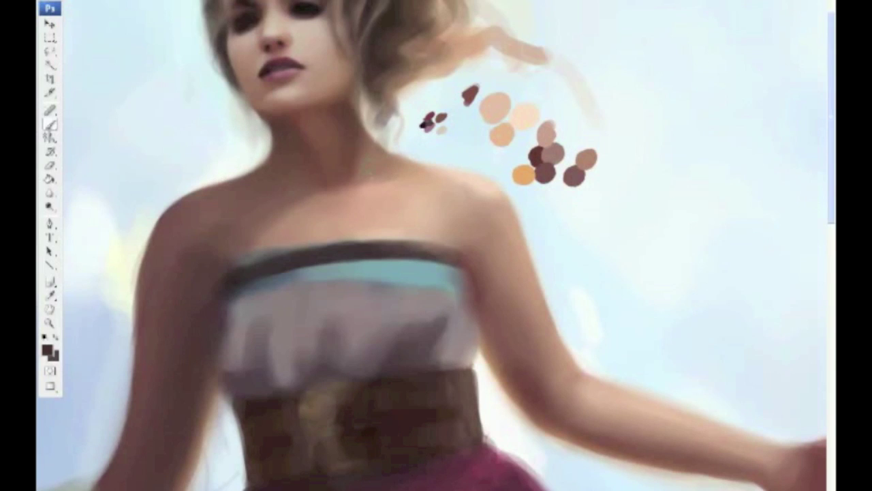
{"action": "left_click", "coordinate": [474, 270], "text": "alt"}
{"action": "left_click", "coordinate": [216, 411], "text": "alt"}
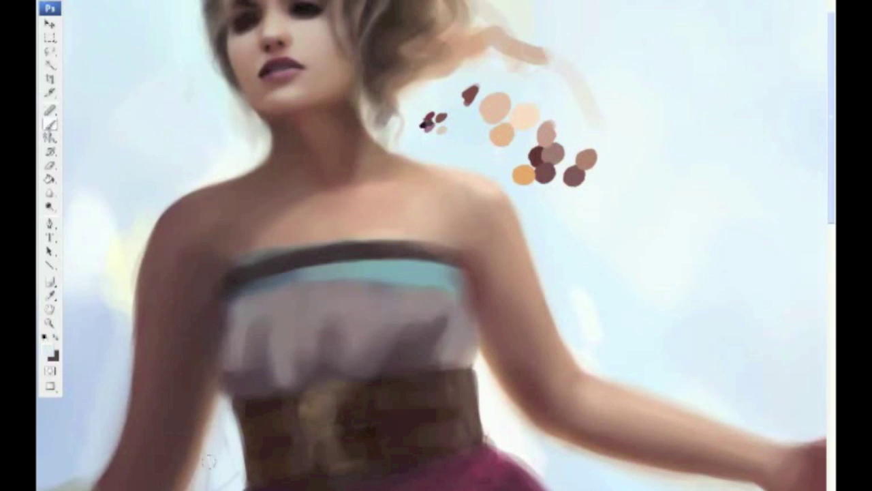
{"action": "left_click", "coordinate": [209, 476], "text": "alt"}
{"action": "left_click", "coordinate": [546, 169], "text": "alt"}
{"action": "right_click", "coordinate": [205, 436]}
{"action": "left_click", "coordinate": [62, 343]}
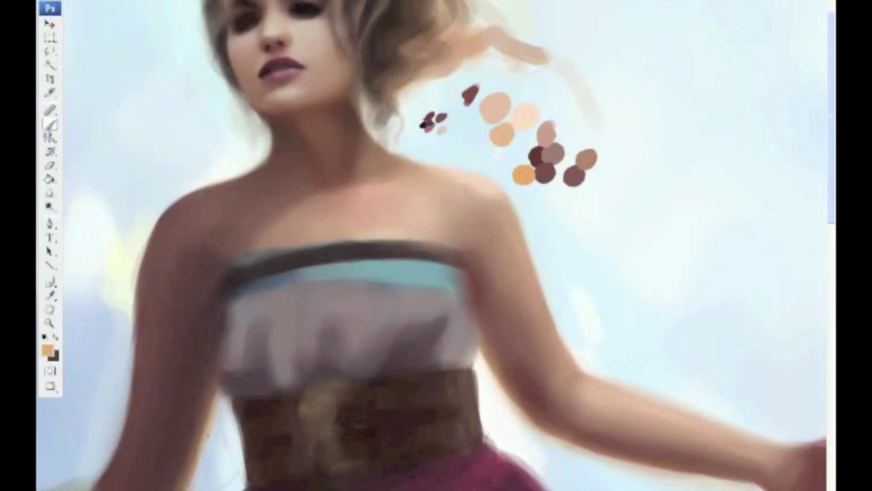
{"action": "left_click", "coordinate": [138, 253], "text": "alt"}
Step: Sample peach, reddish-brown and pinkish skin tones from the chest and dabs
{"action": "left_click", "coordinate": [504, 135], "text": "alt"}
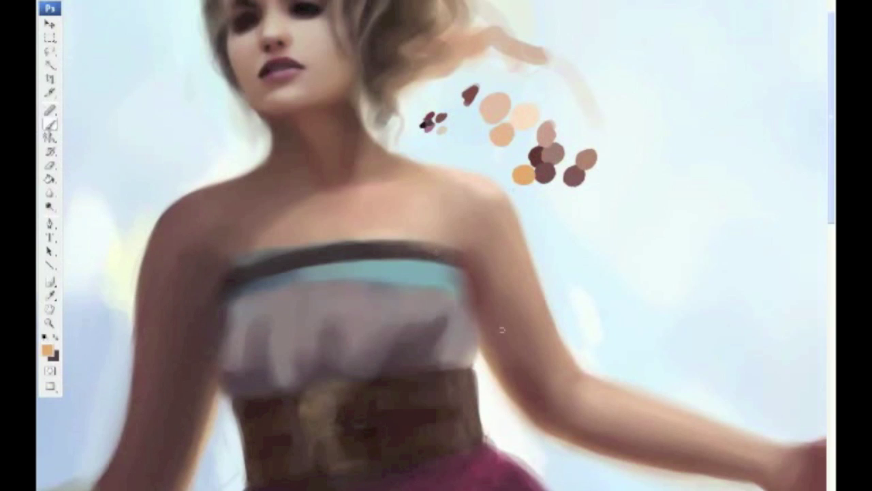
{"action": "left_click", "coordinate": [473, 279], "text": "alt"}
{"action": "left_click", "coordinate": [435, 222], "text": "alt"}
{"action": "key", "text": "F5"}
{"action": "key", "text": "F5"}
{"action": "left_click", "coordinate": [522, 111], "text": "alt"}
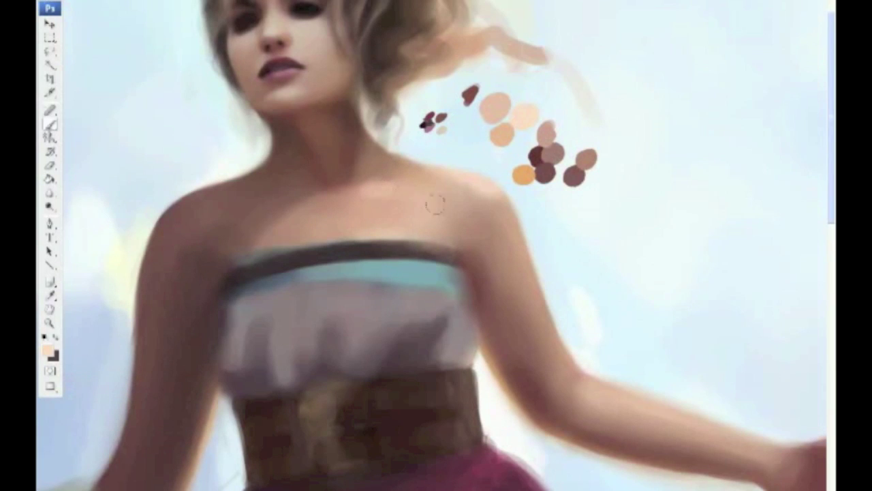
{"action": "left_click", "coordinate": [449, 223], "text": "alt"}
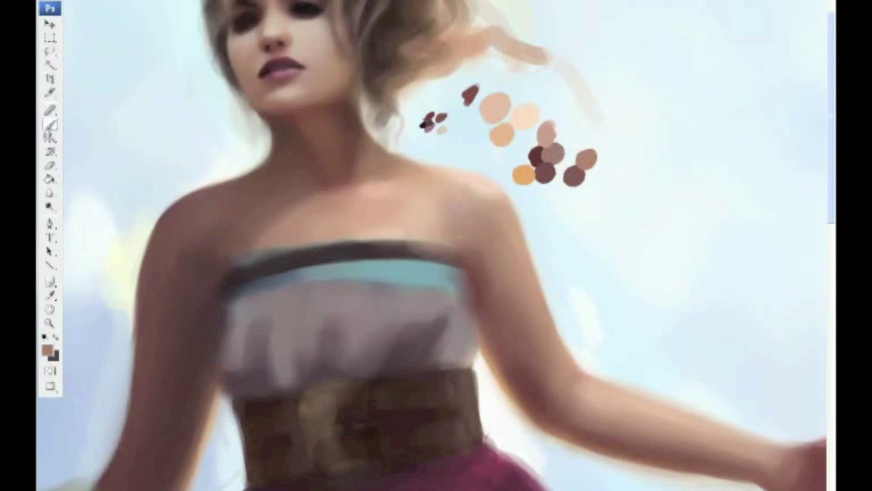
{"action": "left_click", "coordinate": [371, 198], "text": "alt"}
Step: Brighten the sky near the lower right with pale blue
{"action": "left_click", "coordinate": [587, 479], "text": "alt"}
{"action": "key", "text": "F5"}
{"action": "key", "text": "F5"}
{"action": "left_click_drag", "start_coordinate": [655, 474], "coordinate": [701, 485]}
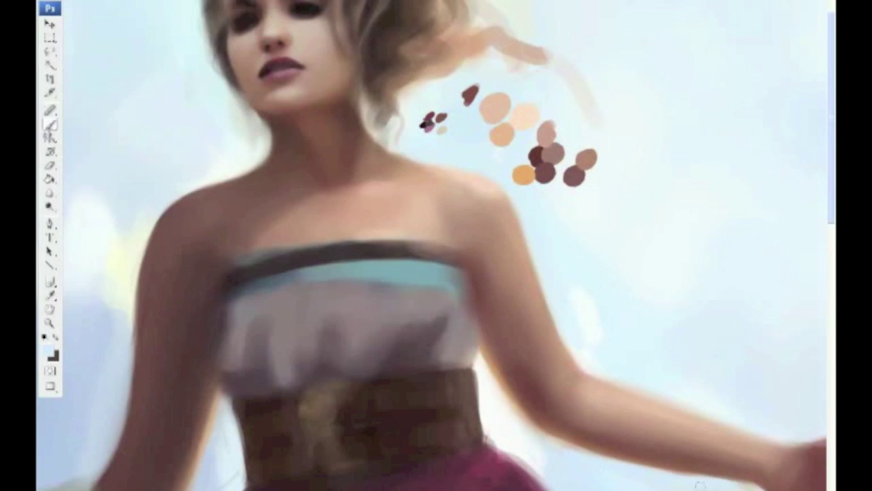
Step: Set a dark reddish-brown paint colour via the dabs and the Color Picker
{"action": "left_click", "coordinate": [548, 131], "text": "alt"}
{"action": "key", "text": "F5"}
{"action": "key", "text": "F5"}
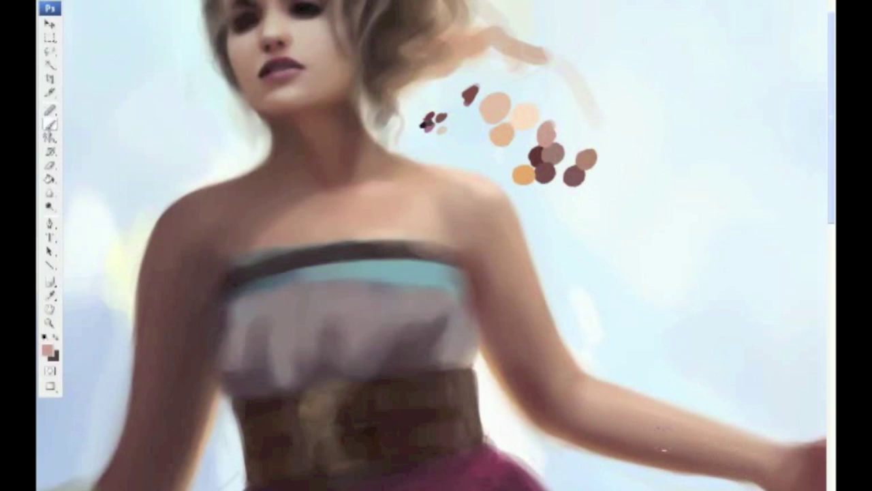
{"action": "left_click", "coordinate": [47, 349]}
{"action": "left_click", "coordinate": [589, 360]}
{"action": "left_click", "coordinate": [511, 375], "text": "alt"}
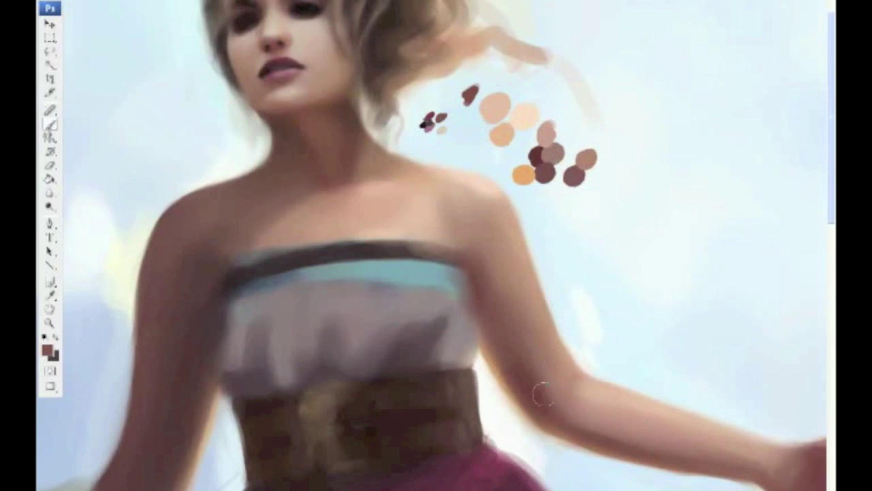
{"action": "left_click", "coordinate": [46, 349]}
{"action": "left_click", "coordinate": [594, 360]}
Step: Darken the shading on the upper arm and along the lower-left arm edge
{"action": "key", "text": "F5"}
{"action": "key", "text": "F5"}
{"action": "mouse_move", "coordinate": [204, 274]}
{"action": "left_mouse_down"}
{"action": "mouse_move", "coordinate": [177, 333]}
{"action": "mouse_move", "coordinate": [183, 353]}
{"action": "mouse_move", "coordinate": [164, 321]}
{"action": "left_mouse_up"}
{"action": "left_click_drag", "start_coordinate": [122, 474], "coordinate": [156, 366]}
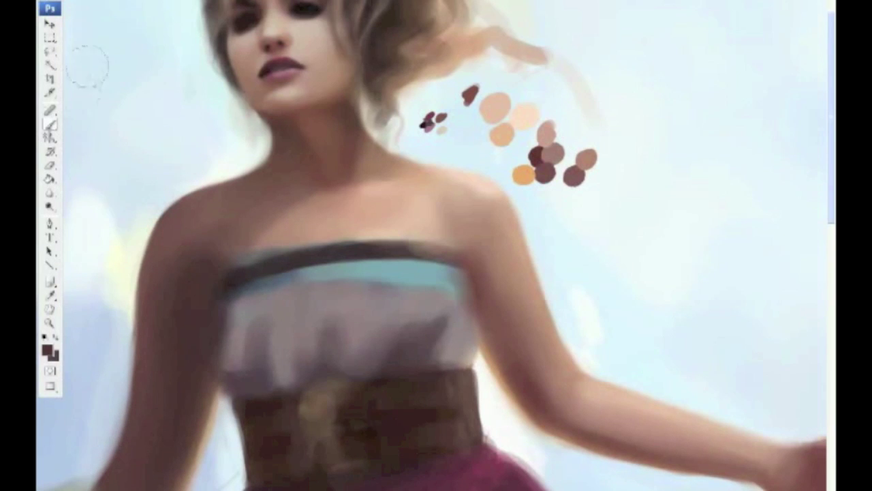
{"action": "right_click", "coordinate": [85, 69]}
{"action": "key", "text": "Return"}
Step: Paint pale cream strokes along the arm's left edge
{"action": "left_click_drag", "start_coordinate": [131, 310], "coordinate": [134, 341]}
{"action": "left_click", "coordinate": [115, 371], "text": "alt"}
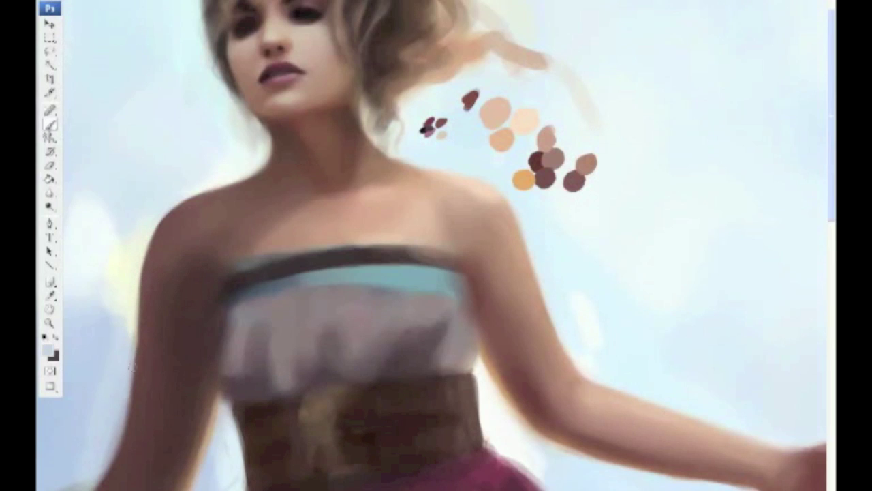
{"action": "left_click", "coordinate": [135, 279], "text": "alt"}
{"action": "mouse_move", "coordinate": [143, 296]}
{"action": "left_mouse_down"}
{"action": "mouse_move", "coordinate": [150, 232]}
{"action": "mouse_move", "coordinate": [137, 278]}
{"action": "mouse_move", "coordinate": [135, 391]}
{"action": "left_mouse_up"}
Step: Sample sky, dark skin, mauve-brown and tan tones around the shoulder and arm
{"action": "left_click", "coordinate": [172, 196], "text": "alt"}
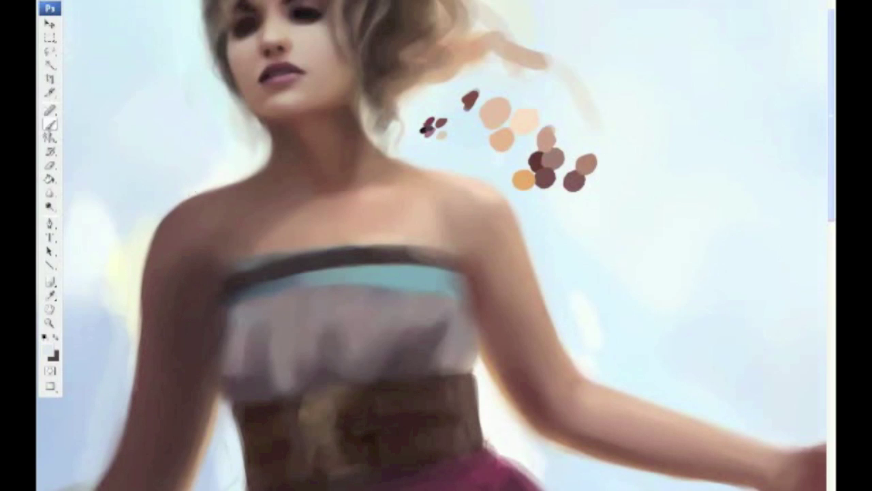
{"action": "left_click", "coordinate": [197, 193], "text": "alt"}
{"action": "left_click", "coordinate": [135, 401], "text": "alt"}
{"action": "left_click", "coordinate": [121, 424], "text": "alt"}
{"action": "left_click", "coordinate": [118, 432], "text": "alt"}
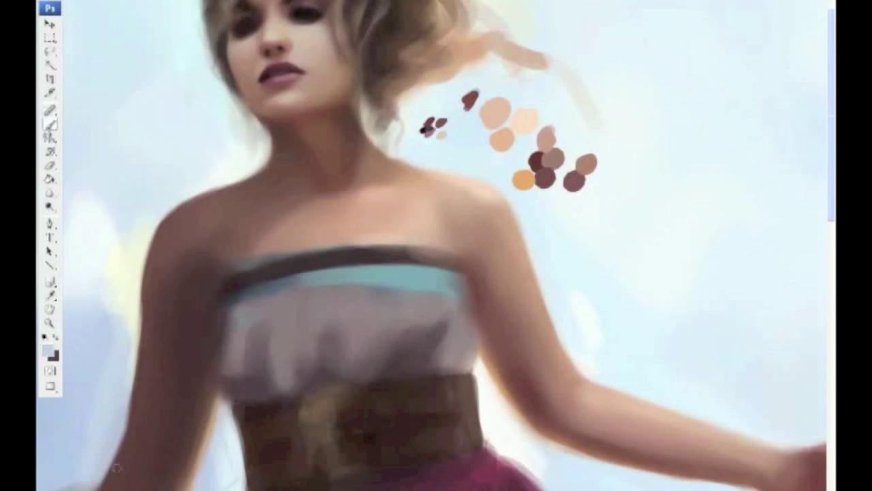
{"action": "left_click", "coordinate": [120, 450], "text": "alt"}
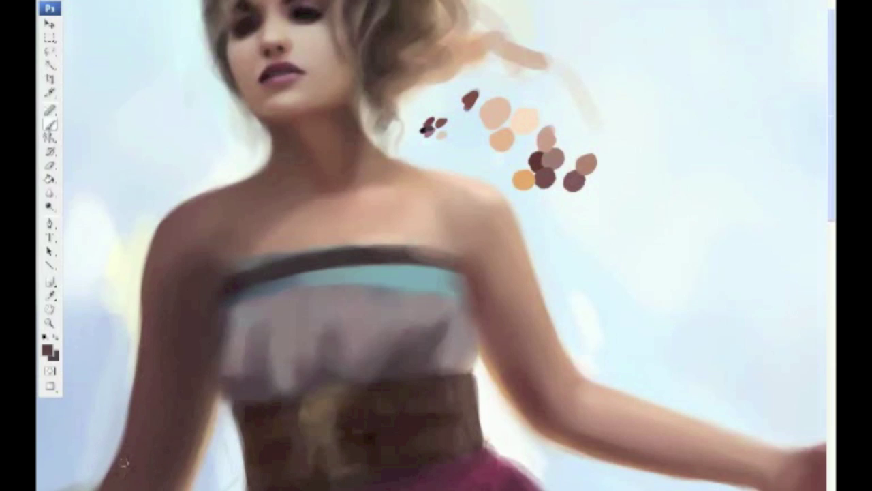
{"action": "left_click", "coordinate": [214, 428], "text": "alt"}
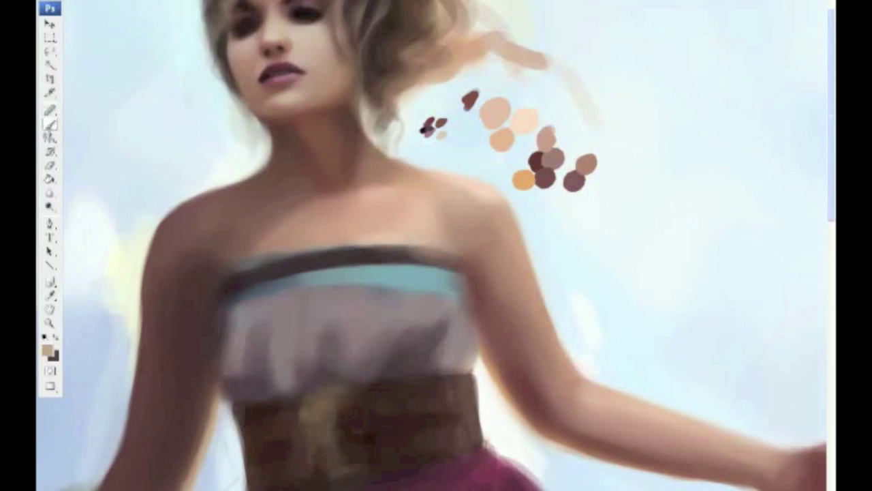
{"action": "left_click", "coordinate": [211, 399], "text": "alt"}
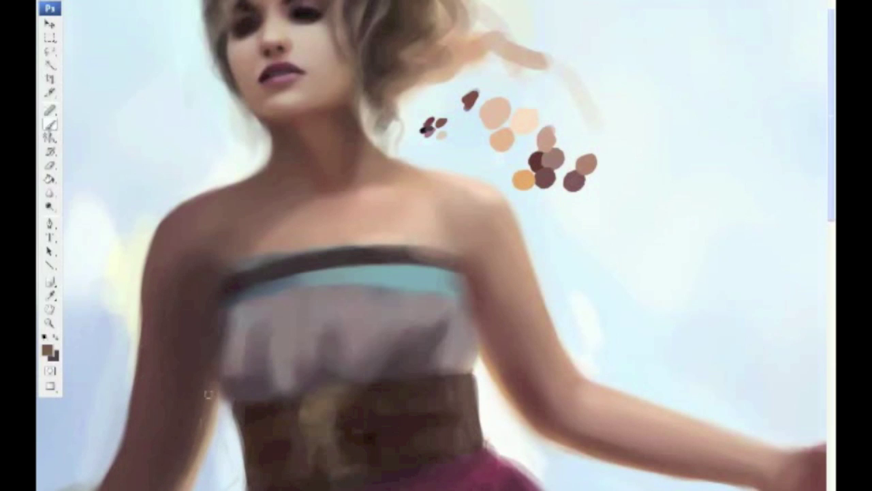
Step: Widen the dress's left edge with light grey-lavender strokes
{"action": "left_click", "coordinate": [224, 388], "text": "alt"}
{"action": "left_click", "coordinate": [233, 310], "text": "alt"}
{"action": "left_click_drag", "start_coordinate": [222, 304], "coordinate": [218, 344]}
Step: Extend the dark top band left and edge the bodice top with teal-grey and dark brown
{"action": "left_click", "coordinate": [241, 286], "text": "alt"}
{"action": "left_click_drag", "start_coordinate": [231, 297], "coordinate": [213, 319]}
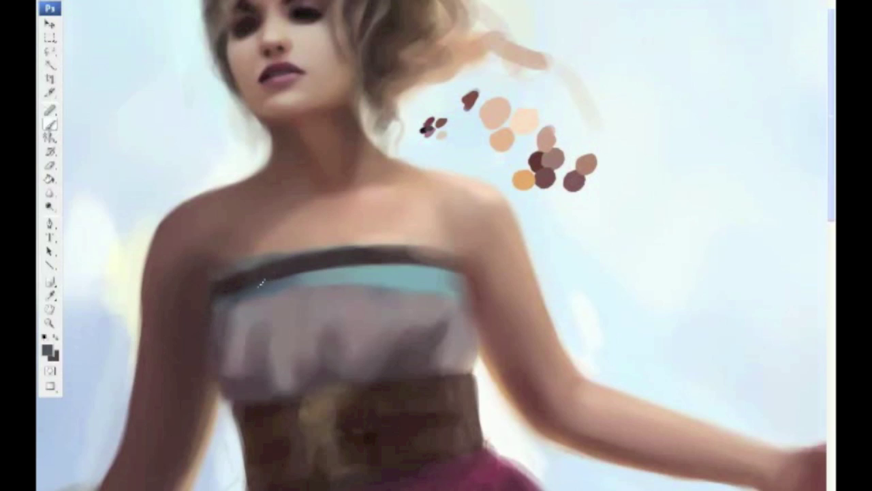
{"action": "left_click", "coordinate": [338, 261], "text": "alt"}
{"action": "left_click_drag", "start_coordinate": [346, 247], "coordinate": [320, 250]}
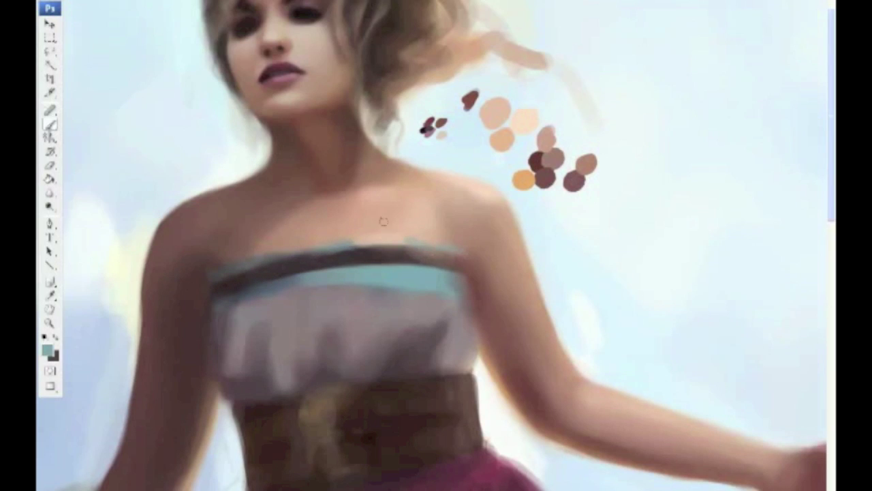
{"action": "left_click", "coordinate": [293, 266], "text": "alt"}
{"action": "mouse_move", "coordinate": [331, 253]}
{"action": "left_mouse_down"}
{"action": "mouse_move", "coordinate": [450, 262]}
{"action": "mouse_move", "coordinate": [416, 258]}
{"action": "left_mouse_up"}
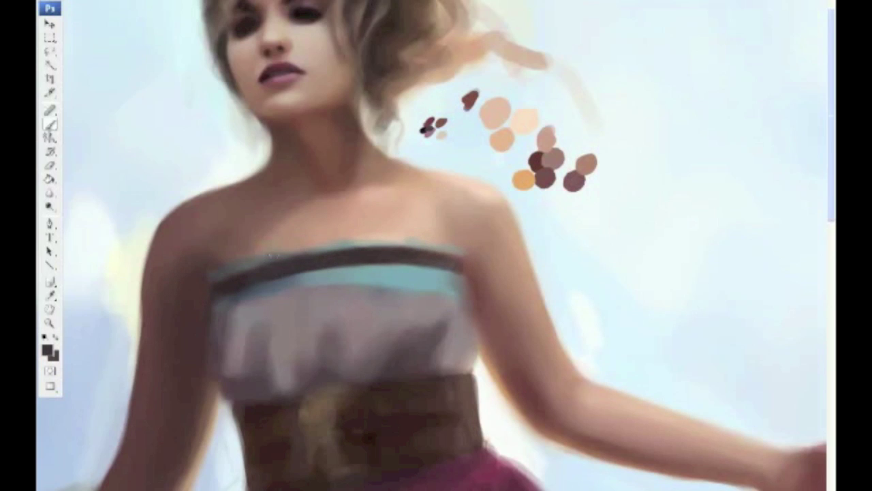
Step: Paint light sky colour over the arm's left edge
{"action": "left_click", "coordinate": [234, 303], "text": "alt"}
{"action": "left_click", "coordinate": [119, 412], "text": "alt"}
{"action": "mouse_move", "coordinate": [129, 365]}
{"action": "left_mouse_down"}
{"action": "mouse_move", "coordinate": [126, 436]}
{"action": "mouse_move", "coordinate": [103, 485]}
{"action": "left_mouse_up"}
Step: Smooth the upper chest with a lighter peach stroke and switch brush preset
{"action": "left_click", "coordinate": [147, 381], "text": "alt"}
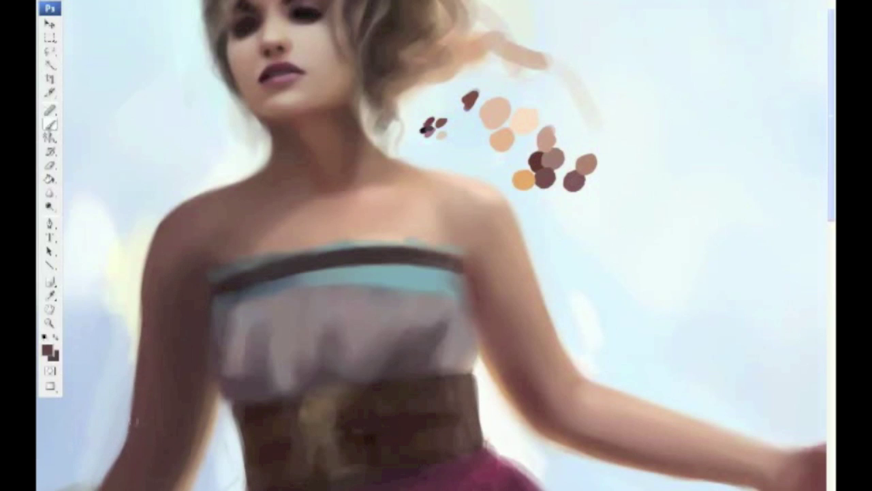
{"action": "left_click", "coordinate": [173, 192], "text": "alt"}
{"action": "left_click", "coordinate": [167, 209], "text": "alt"}
{"action": "left_click", "coordinate": [277, 129], "text": "alt"}
{"action": "left_click", "coordinate": [480, 285], "text": "alt"}
{"action": "left_click", "coordinate": [442, 210], "text": "alt"}
{"action": "key", "text": "F5"}
{"action": "key", "text": "F5"}
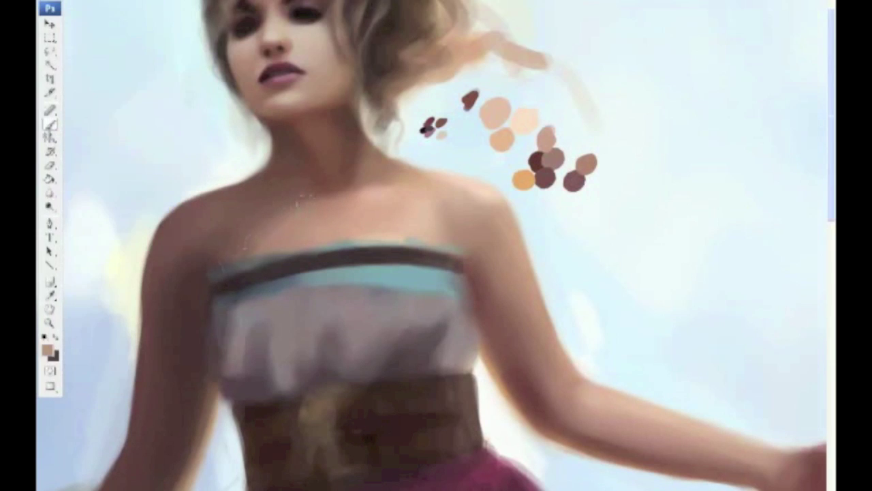
{"action": "left_click", "coordinate": [388, 190], "text": "alt"}
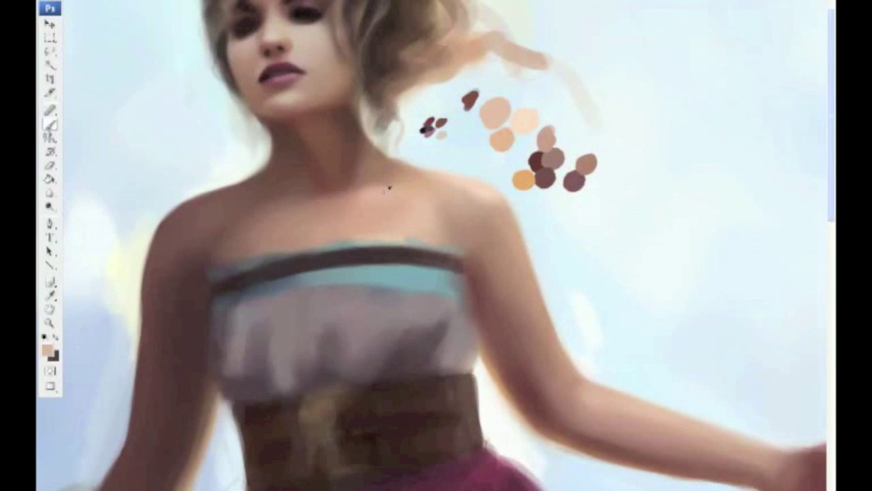
{"action": "left_click_drag", "start_coordinate": [303, 202], "coordinate": [296, 210]}
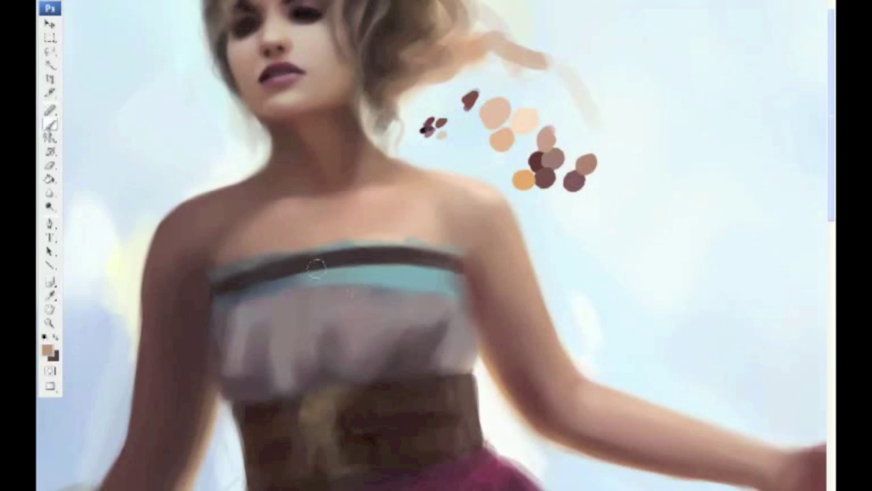
{"action": "key", "text": "F5"}
{"action": "left_click", "coordinate": [116, 122]}
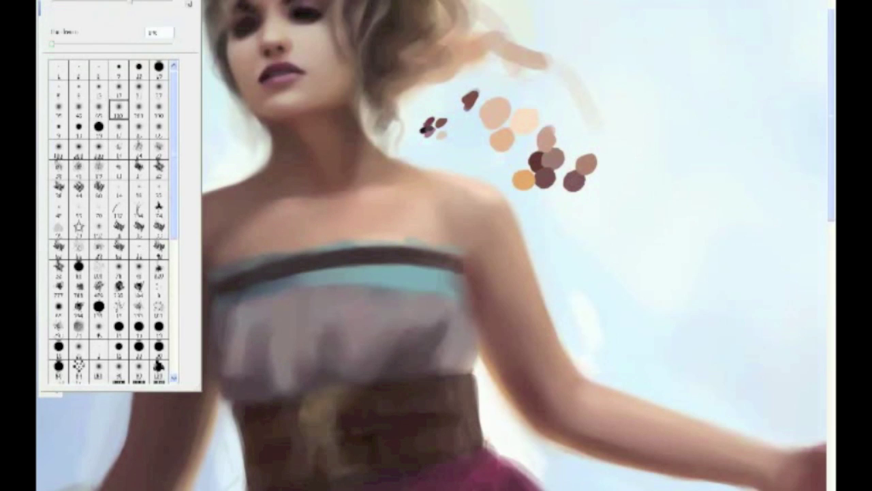
Step: Lighten the left shoulder and smooth the right shoulder edge with sampled skin tones
{"action": "key", "text": "F5"}
{"action": "left_click_drag", "start_coordinate": [235, 238], "coordinate": [204, 283]}
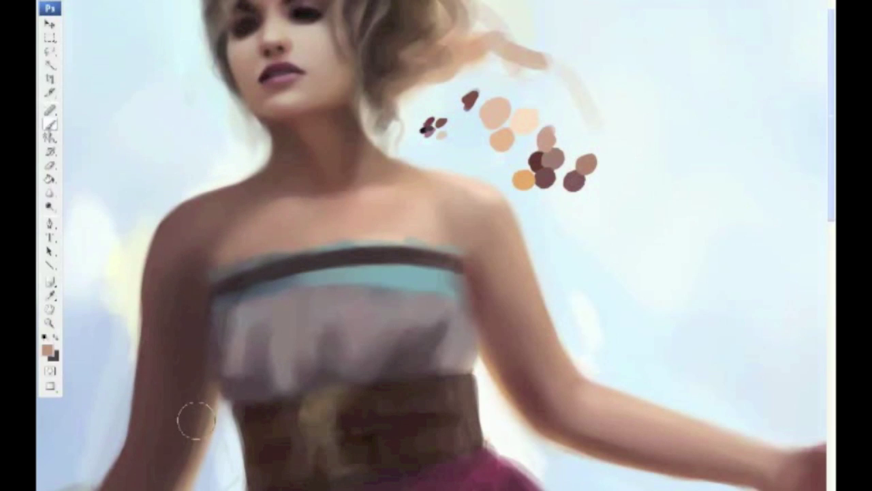
{"action": "left_click", "coordinate": [291, 170], "text": "alt"}
{"action": "left_click", "coordinate": [454, 204], "text": "alt"}
{"action": "left_click", "coordinate": [505, 211], "text": "alt"}
{"action": "left_click_drag", "start_coordinate": [447, 198], "coordinate": [436, 242]}
Step: Darken the arm's lower edge and dab darker brown onto the upper arm
{"action": "left_click", "coordinate": [558, 185], "text": "alt"}
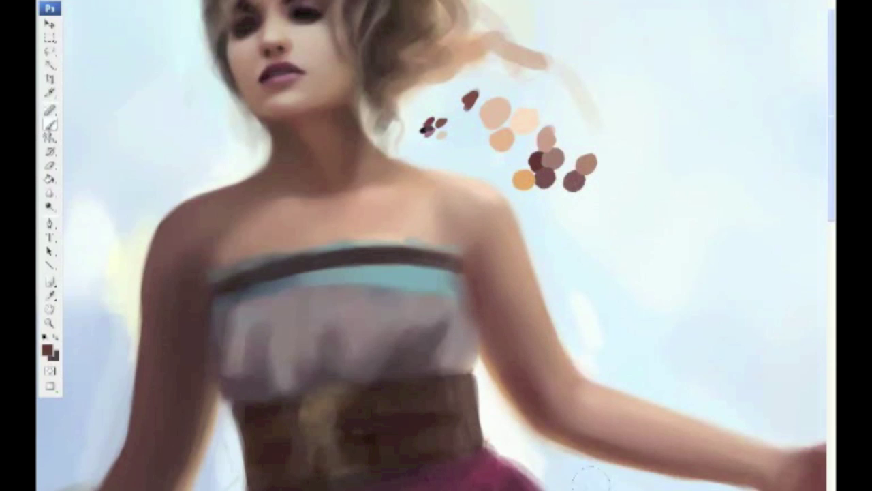
{"action": "left_click_drag", "start_coordinate": [576, 417], "coordinate": [709, 470]}
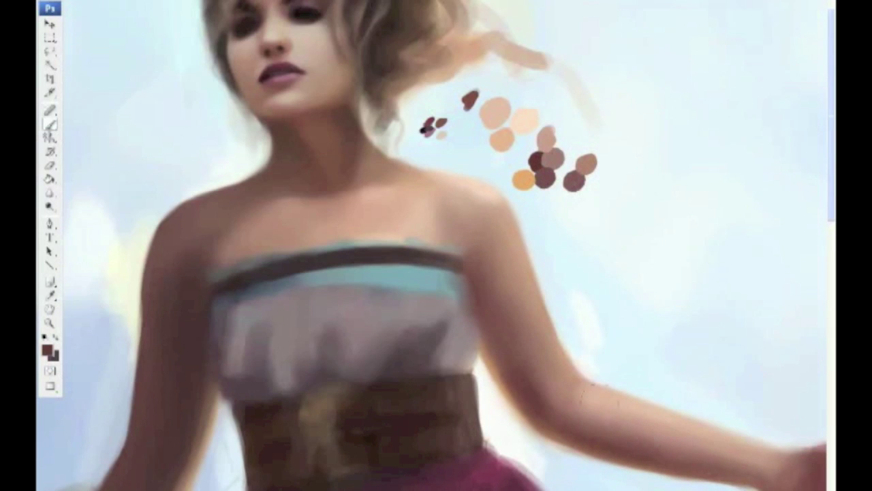
{"action": "key", "text": "F5"}
{"action": "key", "text": "F5"}
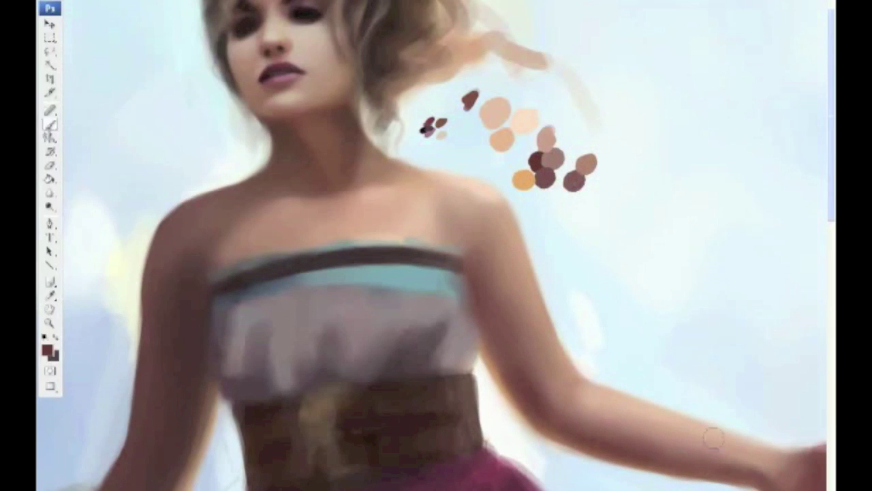
{"action": "left_click", "coordinate": [676, 466], "text": "alt"}
{"action": "left_click", "coordinate": [523, 180], "text": "alt"}
{"action": "left_click", "coordinate": [531, 395], "text": "alt"}
{"action": "left_click", "coordinate": [532, 176], "text": "alt"}
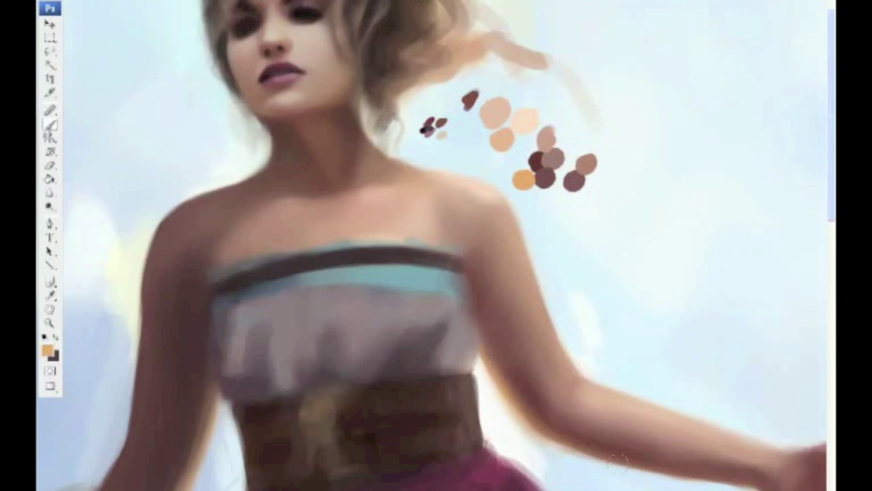
{"action": "left_click", "coordinate": [181, 464], "text": "alt"}
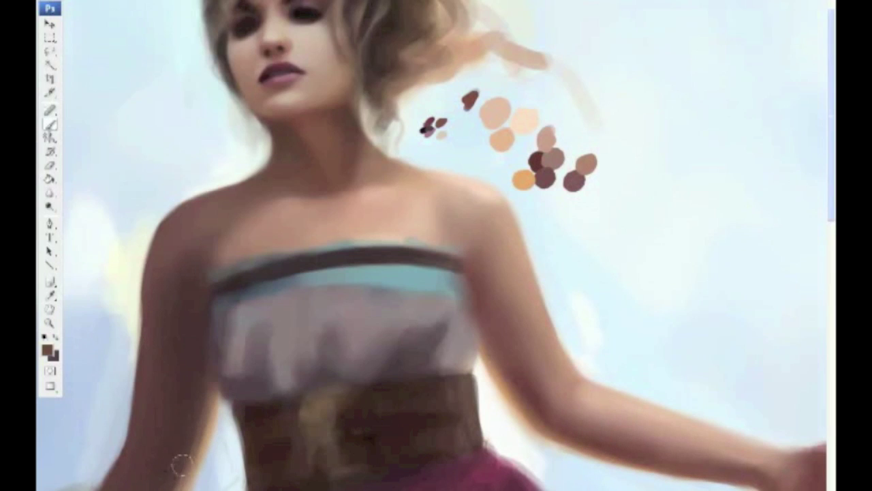
{"action": "left_click", "coordinate": [199, 379]}
Step: Paint whitish highlights under the right forearm in white with a new brush preset
{"action": "key", "text": "F5"}
{"action": "key", "text": "F5"}
{"action": "key", "text": "d"}
{"action": "key", "text": "x"}
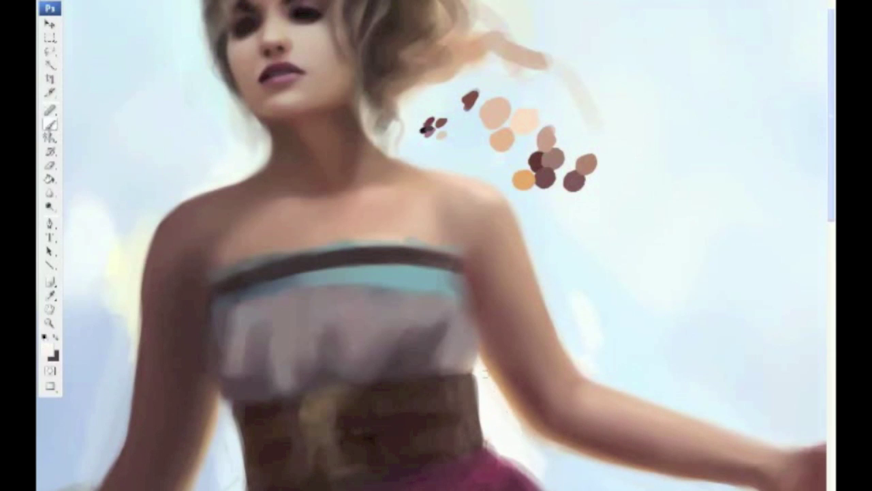
{"action": "mouse_move", "coordinate": [517, 417]}
{"action": "left_mouse_down"}
{"action": "mouse_move", "coordinate": [550, 450]}
{"action": "mouse_move", "coordinate": [560, 448]}
{"action": "left_mouse_up"}
{"action": "key", "text": "F5"}
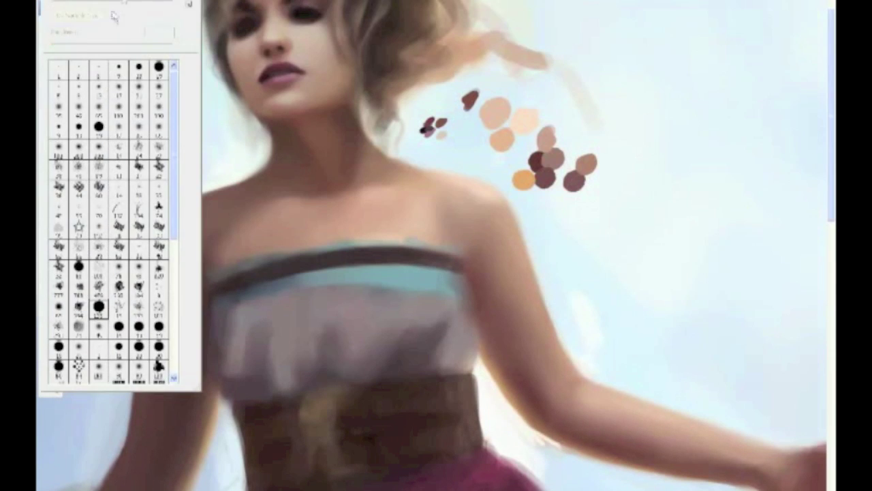
{"action": "key", "text": "F5"}
Step: Sample sky blue and skin tones from the arm, shoulder and upper chest
{"action": "left_click", "coordinate": [558, 460], "text": "alt"}
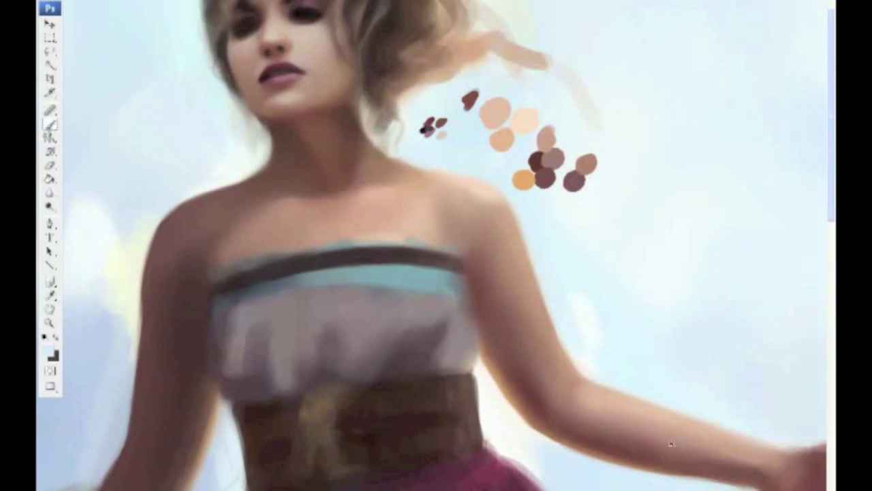
{"action": "left_click", "coordinate": [604, 405], "text": "alt"}
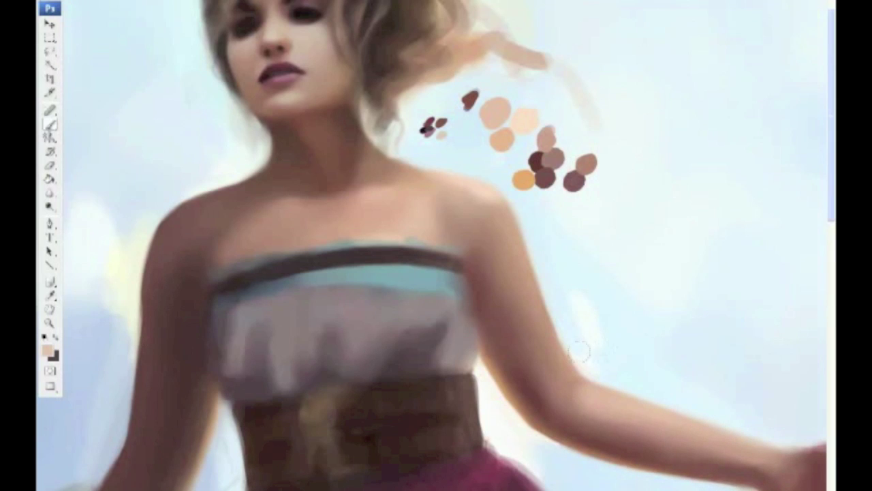
{"action": "left_click", "coordinate": [501, 198], "text": "alt"}
{"action": "left_click", "coordinate": [372, 235], "text": "alt"}
{"action": "left_click", "coordinate": [529, 112], "text": "alt"}
Step: Set the foreground colour to a muted blue-grey in the Color Picker
{"action": "left_click", "coordinate": [561, 154], "text": "alt"}
{"action": "left_click", "coordinate": [47, 349]}
{"action": "left_click", "coordinate": [477, 427]}
{"action": "left_click_drag", "start_coordinate": [477, 428], "coordinate": [477, 445]}
{"action": "left_click", "coordinate": [327, 468]}
{"action": "left_click", "coordinate": [590, 361]}
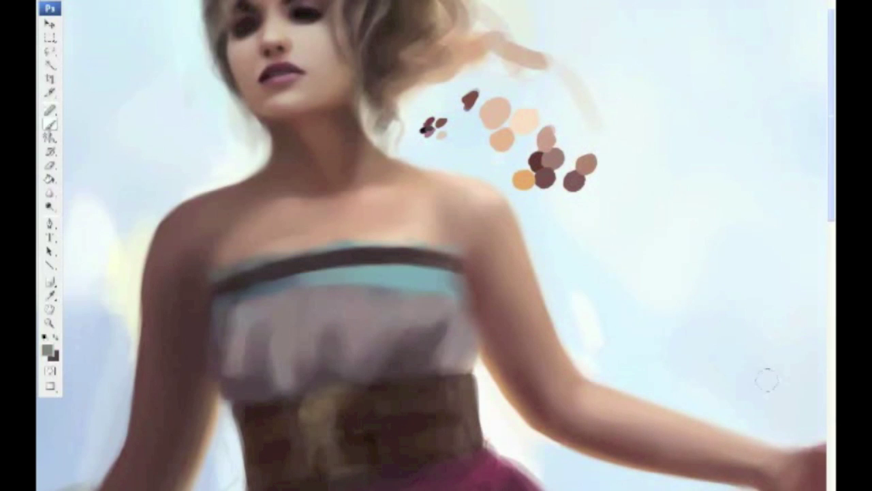
Step: Sample pinkish-brown, peach and darker brown tones from the lower arm, switching brush presets
{"action": "left_click", "coordinate": [750, 471], "text": "alt"}
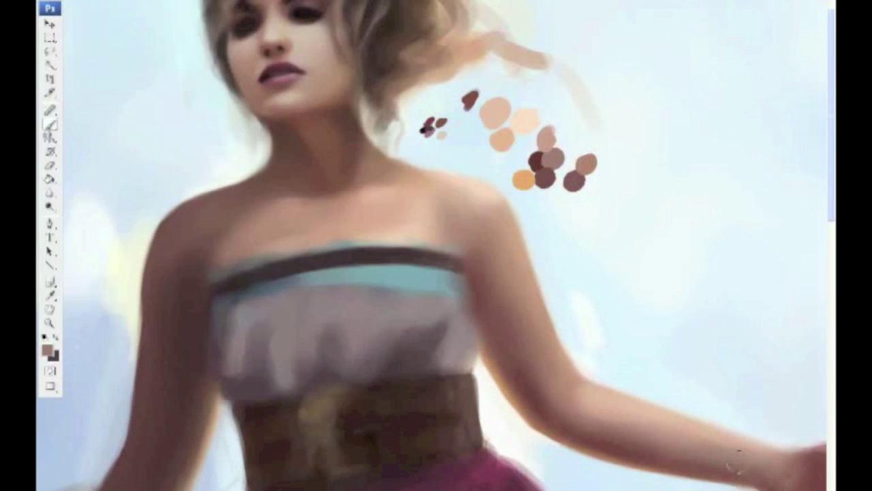
{"action": "left_click", "coordinate": [719, 471], "text": "alt"}
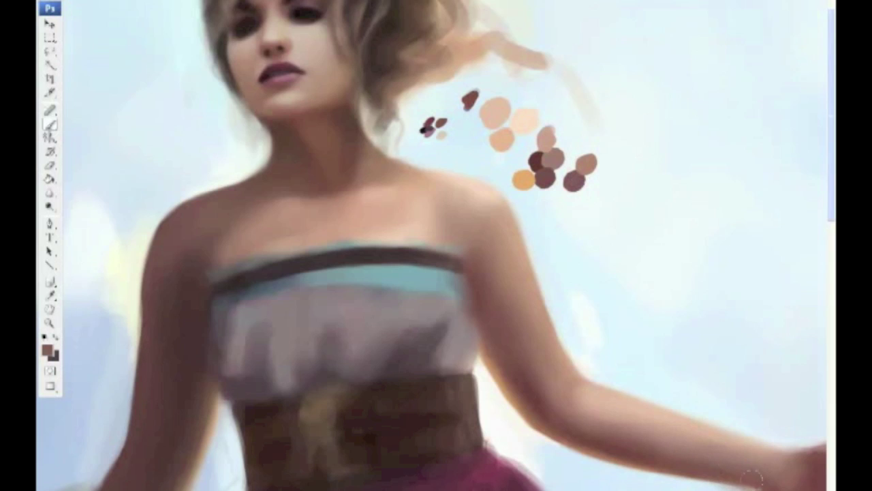
{"action": "left_click", "coordinate": [765, 458], "text": "alt"}
{"action": "key", "text": "F5"}
{"action": "key", "text": "F5"}
{"action": "left_click", "coordinate": [815, 449], "text": "alt"}
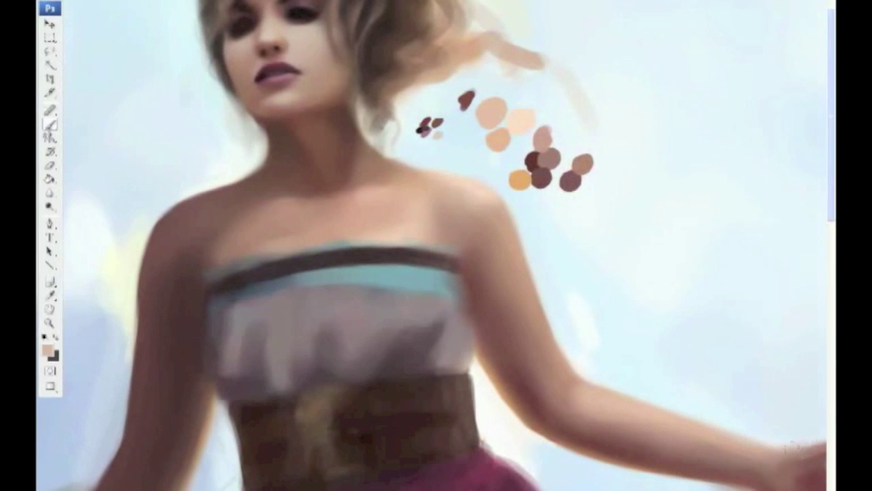
{"action": "left_click", "coordinate": [519, 340], "text": "alt"}
{"action": "key", "text": "F5"}
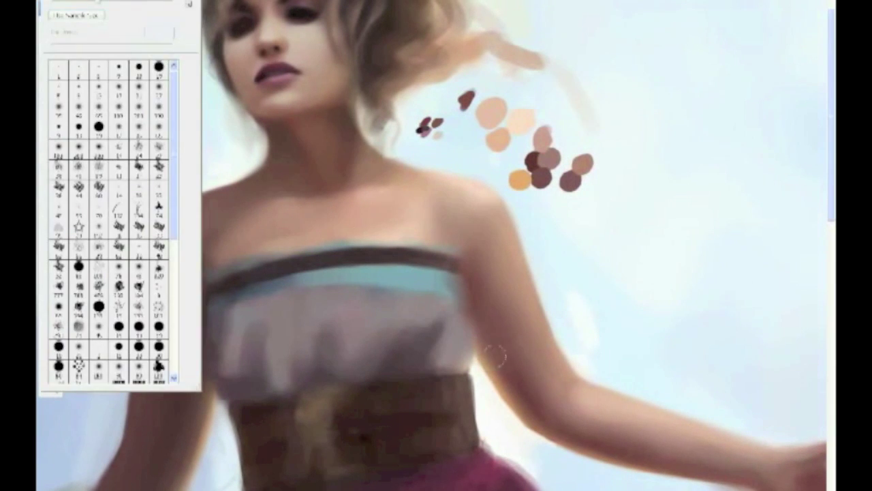
{"action": "key", "text": "F5"}
Step: Sample mauve-brown, red-brown and light peach skin tones, then adjust the brush tip
{"action": "left_click", "coordinate": [533, 359], "text": "alt"}
{"action": "left_click", "coordinate": [528, 391], "text": "alt"}
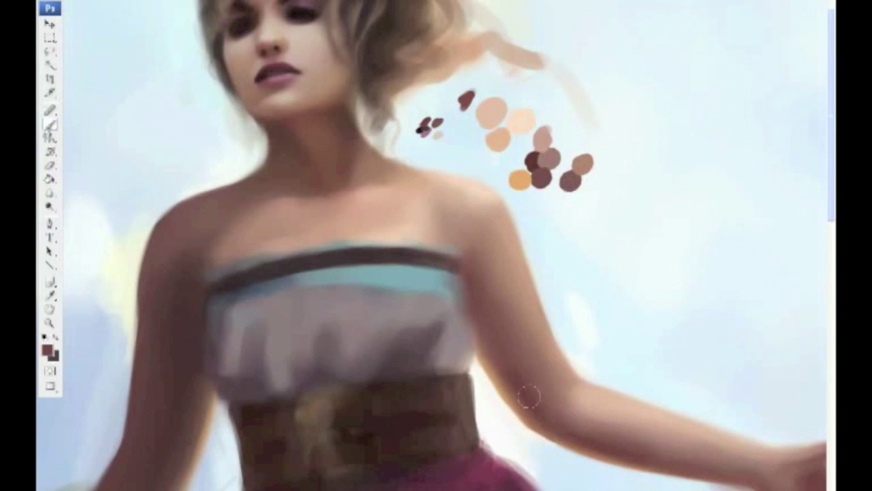
{"action": "left_click", "coordinate": [492, 288], "text": "alt"}
{"action": "left_click", "coordinate": [188, 367], "text": "alt"}
{"action": "left_click", "coordinate": [395, 194], "text": "alt"}
{"action": "right_click", "coordinate": [78, 364]}
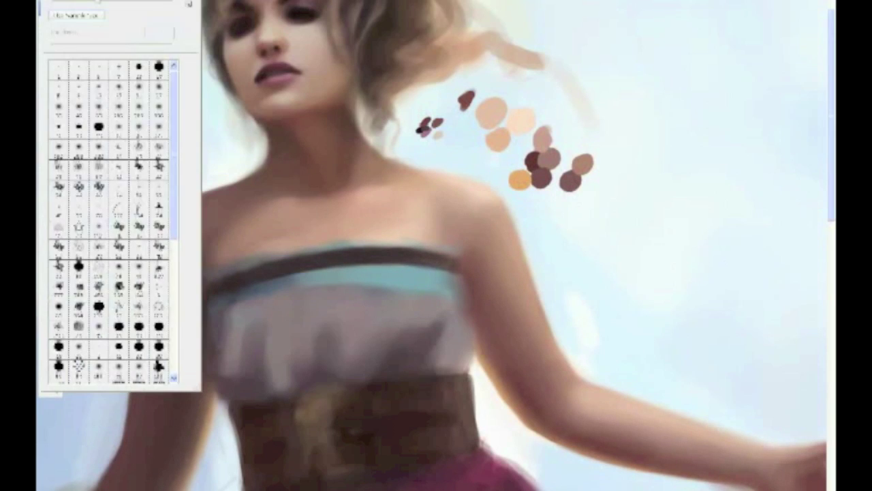
{"action": "left_click", "coordinate": [513, 210]}
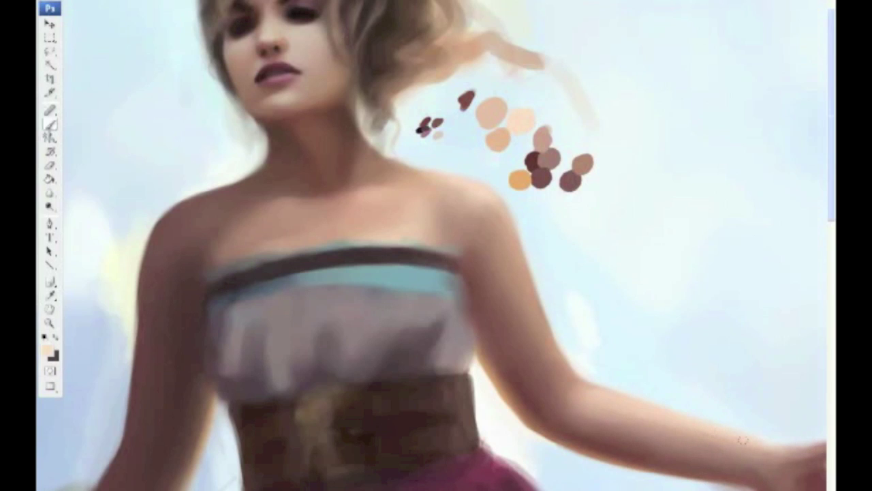
Step: Sample pink, tan, peach and dark brown tones from the arm, shoulder and colour dabs
{"action": "left_click", "coordinate": [674, 414], "text": "alt"}
{"action": "left_click", "coordinate": [473, 212], "text": "alt"}
{"action": "left_click", "coordinate": [509, 193], "text": "alt"}
{"action": "left_click", "coordinate": [486, 281], "text": "alt"}
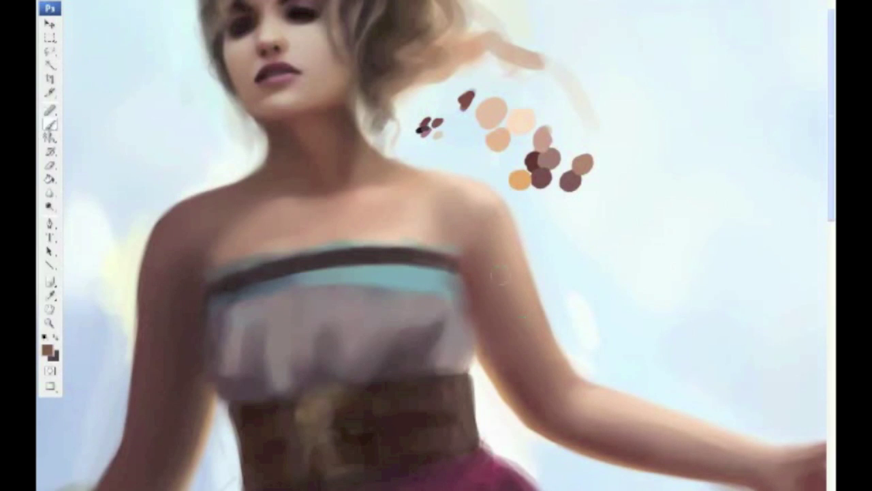
{"action": "left_click", "coordinate": [498, 223], "text": "alt"}
{"action": "left_click", "coordinate": [573, 151], "text": "alt"}
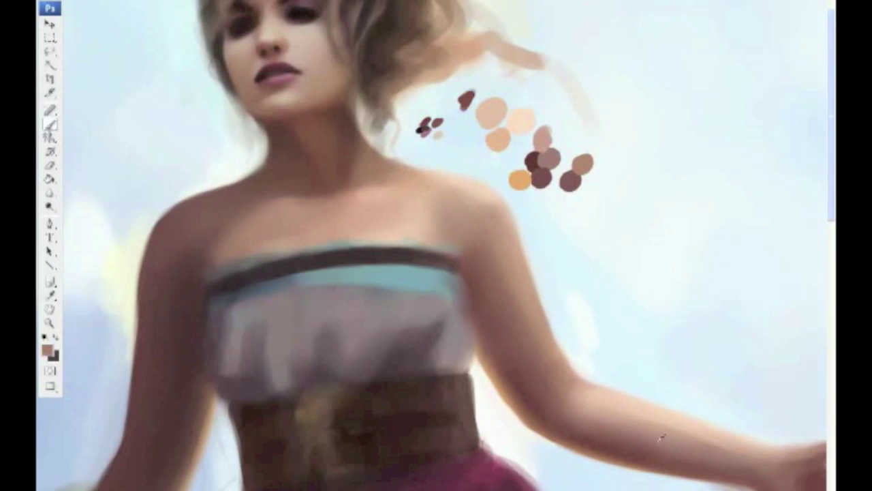
{"action": "left_click", "coordinate": [661, 430], "text": "alt"}
{"action": "left_click", "coordinate": [668, 454], "text": "alt"}
{"action": "left_click", "coordinate": [539, 159], "text": "alt"}
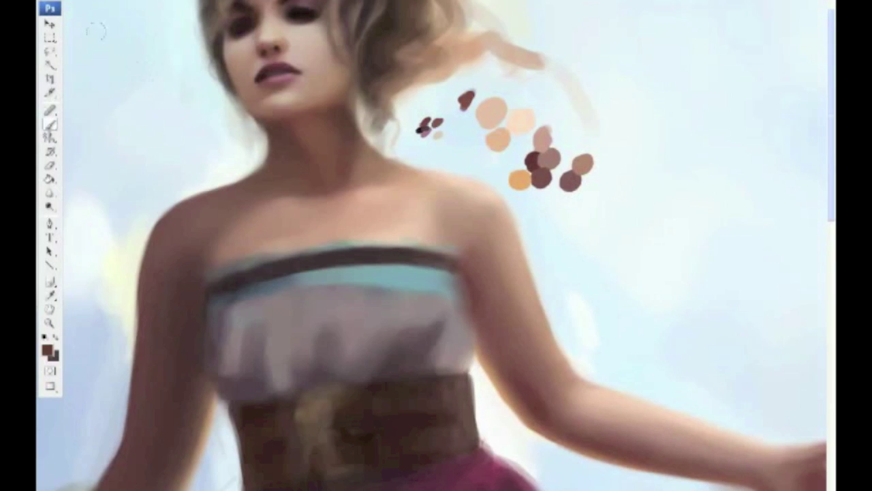
Step: Darken the upper arm's outer edge with a dark brown stroke, then sample lighter peach tones
{"action": "right_click", "coordinate": [128, 135]}
{"action": "key", "text": "Return"}
{"action": "left_click_drag", "start_coordinate": [517, 265], "coordinate": [550, 383]}
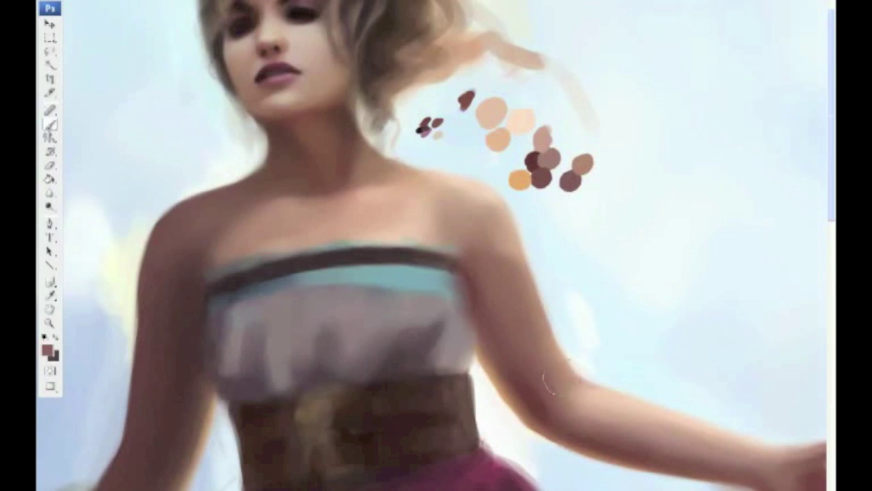
{"action": "left_click", "coordinate": [545, 365], "text": "alt"}
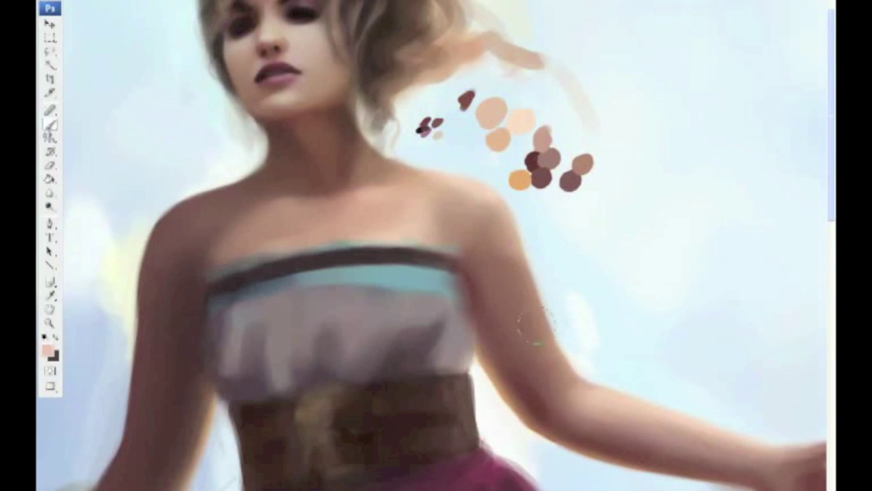
{"action": "left_click", "coordinate": [518, 280], "text": "alt"}
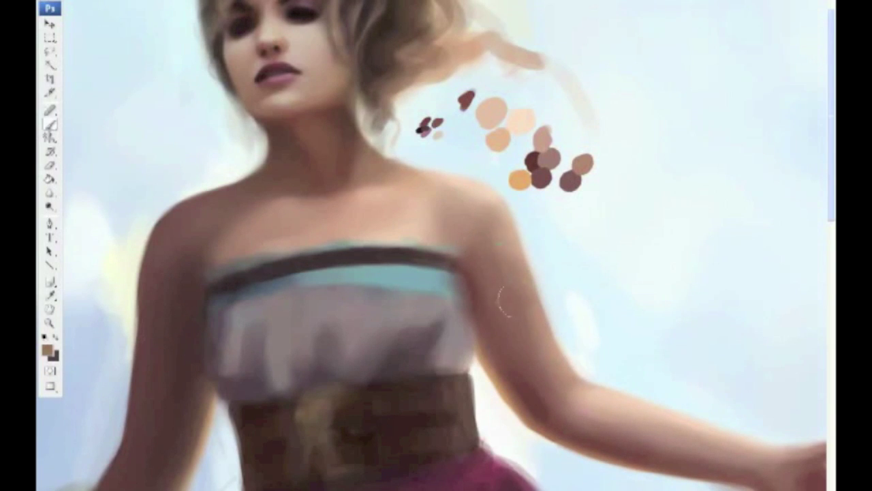
{"action": "left_click", "coordinate": [612, 365], "text": "alt"}
{"action": "left_click", "coordinate": [525, 118], "text": "alt"}
Step: Check the brush settings and sample reddish-brown and light peach tones from the arm
{"action": "right_click", "coordinate": [509, 319]}
{"action": "key", "text": "Escape"}
{"action": "key", "text": "F5"}
{"action": "key", "text": "F5"}
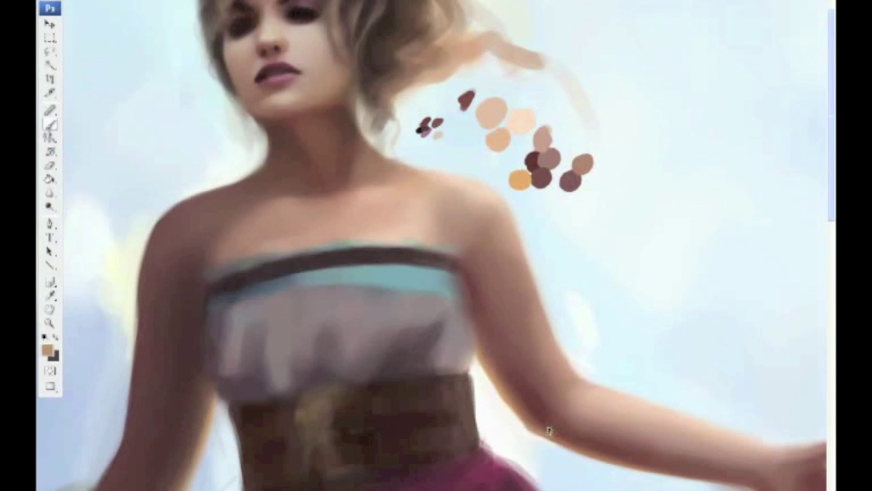
{"action": "left_click", "coordinate": [597, 445], "text": "alt"}
{"action": "left_click_drag", "start_coordinate": [535, 407], "coordinate": [549, 431]}
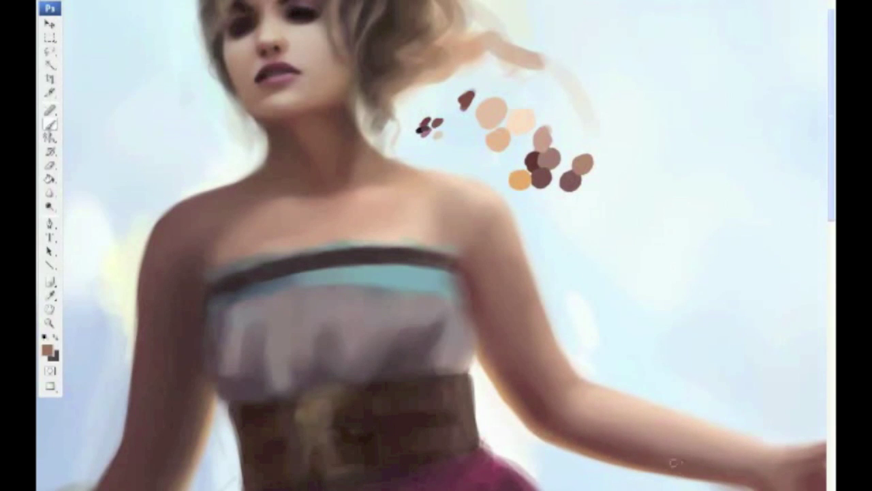
{"action": "key", "text": "F5"}
{"action": "key", "text": "F5"}
{"action": "key", "text": "F5"}
{"action": "key", "text": "F5"}
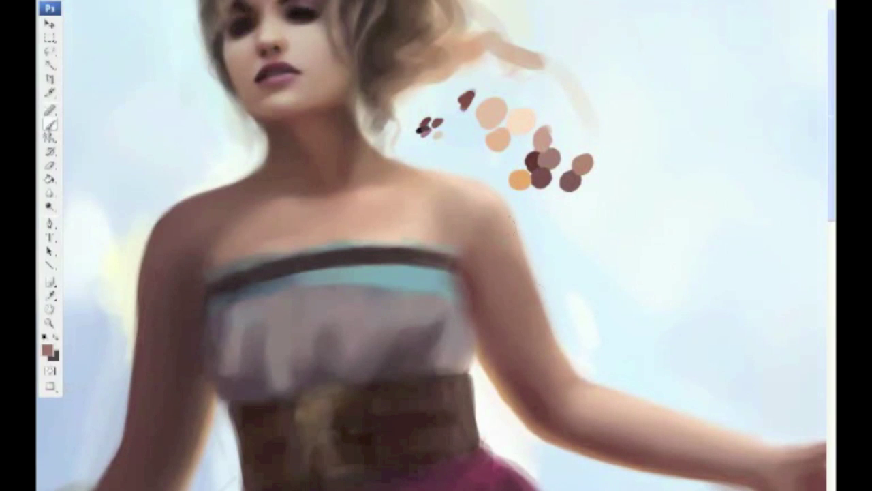
{"action": "left_click", "coordinate": [601, 398], "text": "alt"}
{"action": "key", "text": "F5"}
{"action": "key", "text": "F5"}
{"action": "left_click", "coordinate": [486, 195], "text": "alt"}
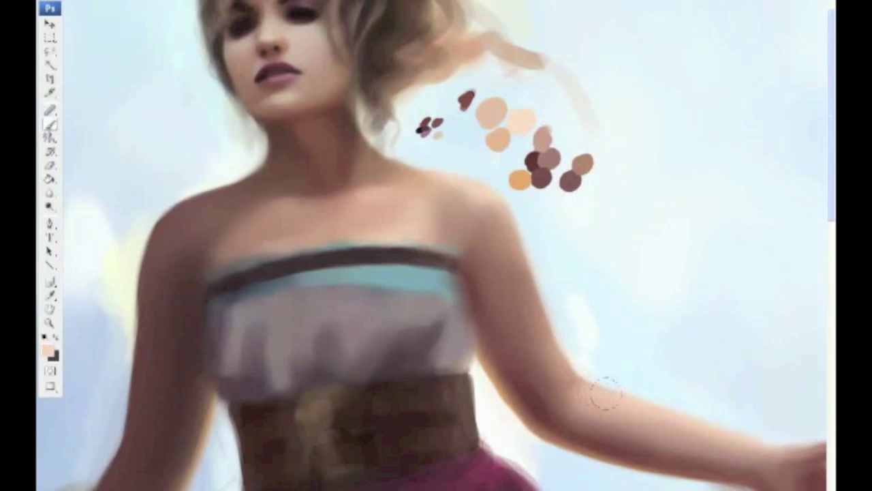
Step: Mix a dark mauve-grey paint colour in the Color Picker and adjust the brush
{"action": "left_click", "coordinate": [264, 323], "text": "alt"}
{"action": "left_click", "coordinate": [48, 350]}
{"action": "left_click", "coordinate": [484, 462]}
{"action": "left_click", "coordinate": [320, 452]}
{"action": "left_click", "coordinate": [601, 364]}
{"action": "left_click", "coordinate": [88, 3]}
{"action": "key", "text": "Return"}
{"action": "key", "text": "Return"}
Step: Sample pinkish, tan and reddish-brown arm tones plus the light sky colour
{"action": "left_click", "coordinate": [708, 428], "text": "alt"}
{"action": "left_click", "coordinate": [725, 435], "text": "alt"}
{"action": "left_click", "coordinate": [537, 392], "text": "alt"}
{"action": "key", "text": "F5"}
{"action": "key", "text": "F5"}
{"action": "left_click", "coordinate": [503, 387], "text": "alt"}
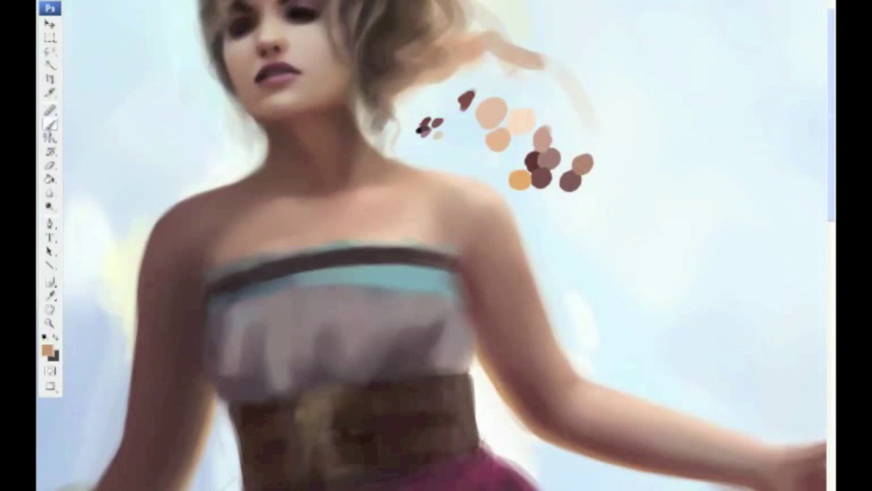
{"action": "left_click", "coordinate": [516, 387], "text": "alt"}
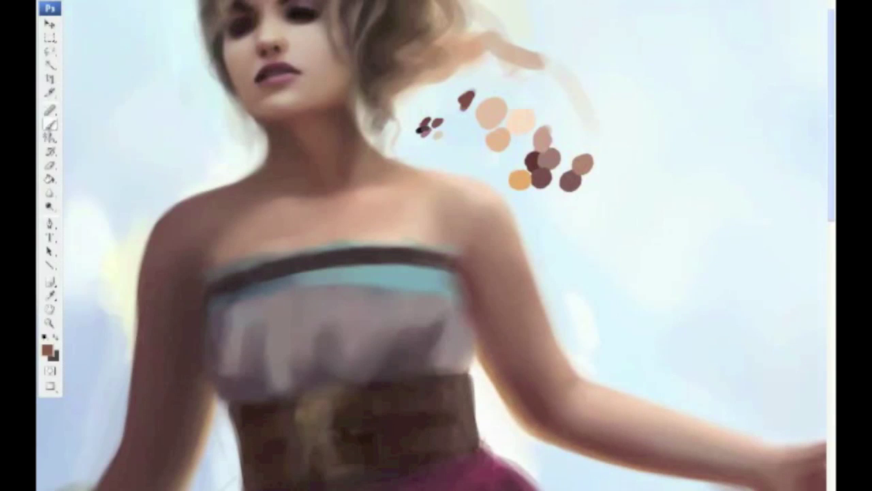
{"action": "left_click", "coordinate": [491, 189], "text": "alt"}
{"action": "left_click", "coordinate": [515, 196], "text": "alt"}
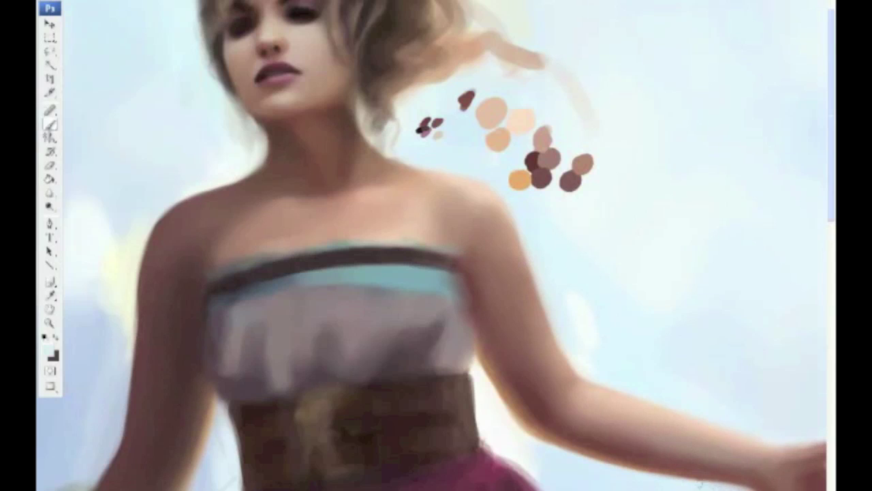
Step: Darken the left arm's outer edge with two dark mauve-brown strokes
{"action": "left_click", "coordinate": [145, 305], "text": "alt"}
{"action": "left_click_drag", "start_coordinate": [136, 301], "coordinate": [136, 340]}
{"action": "left_click_drag", "start_coordinate": [139, 285], "coordinate": [135, 347]}
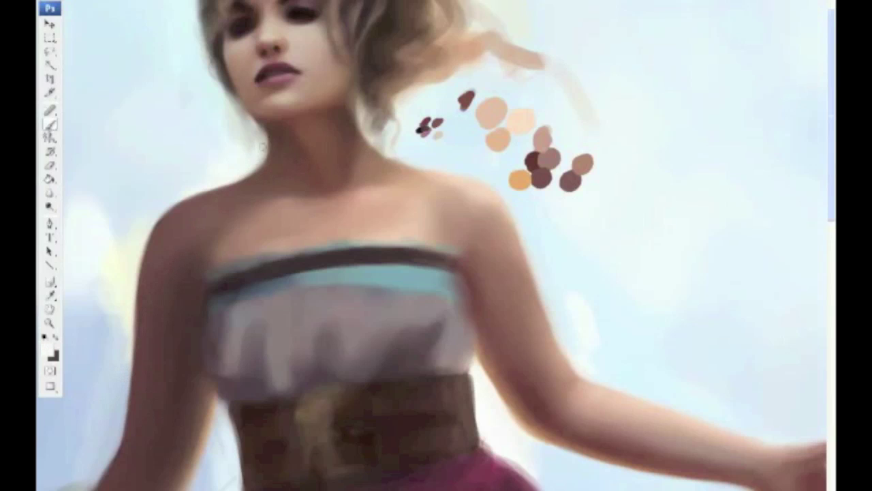
{"action": "left_click", "coordinate": [75, 1]}
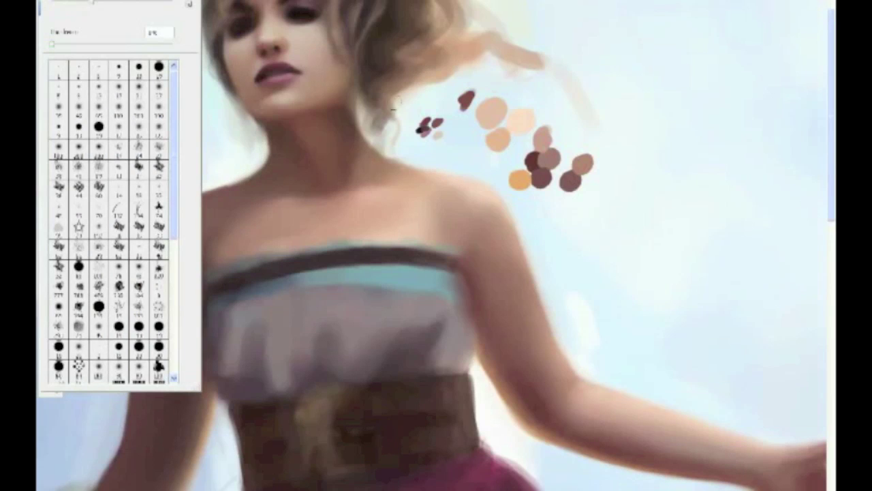
Step: Brighten the right arm's outer edge with sky colour using a soft brush preset
{"action": "left_click", "coordinate": [486, 182]}
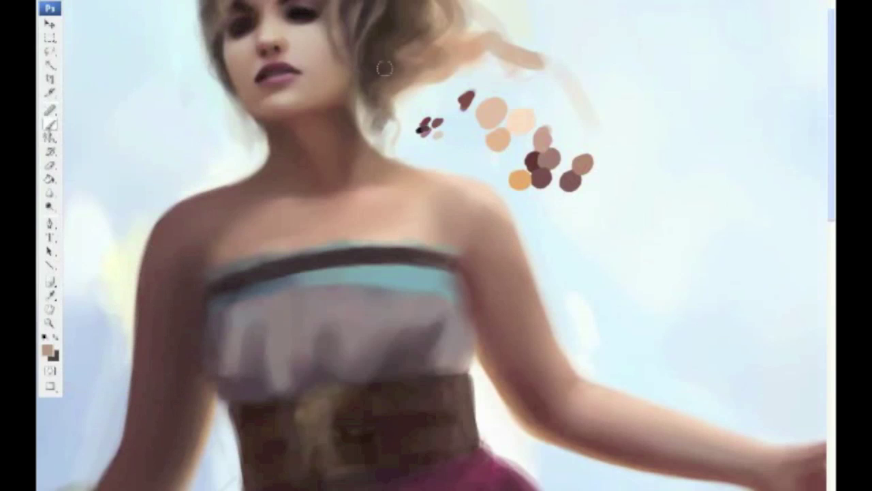
{"action": "left_click", "coordinate": [519, 179], "text": "alt"}
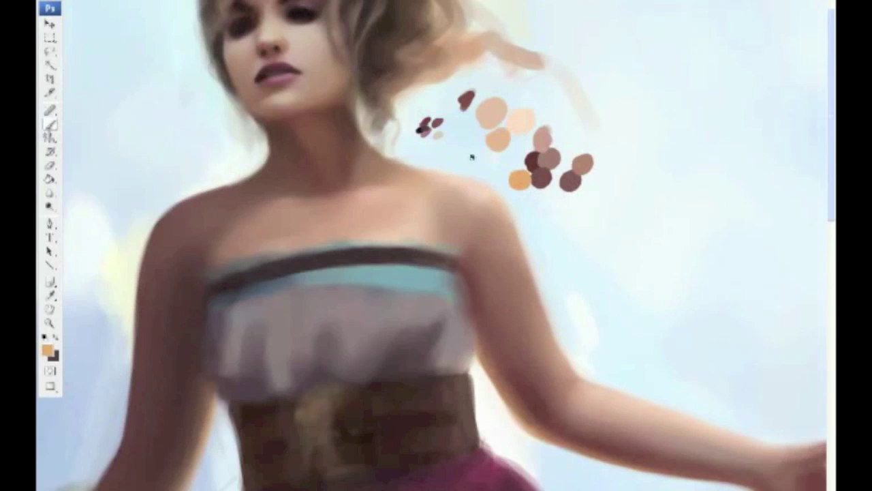
{"action": "left_click", "coordinate": [508, 230], "text": "alt"}
{"action": "key", "text": "F5"}
{"action": "key", "text": "F5"}
{"action": "left_click", "coordinate": [528, 221], "text": "alt"}
{"action": "key", "text": "F5"}
{"action": "left_click", "coordinate": [74, 362]}
{"action": "key", "text": "F5"}
{"action": "left_click_drag", "start_coordinate": [525, 234], "coordinate": [554, 323]}
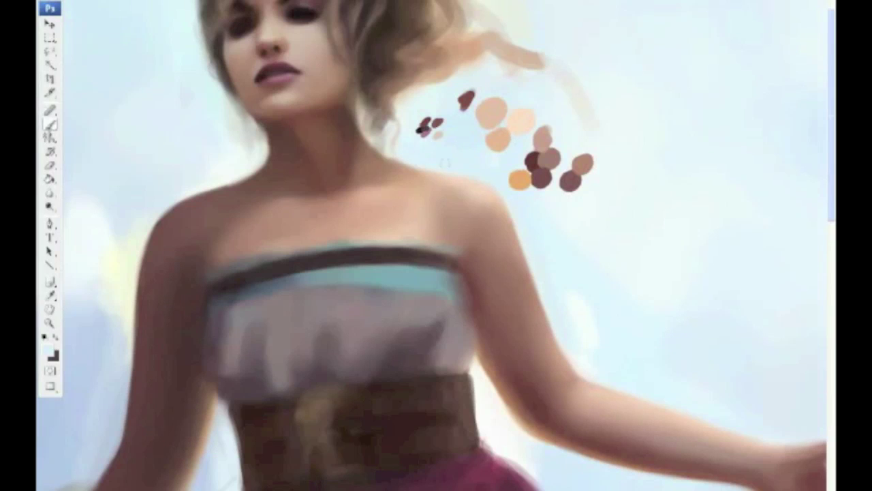
Step: Add a small peach highlight to the arm's edge after sampling nearby tones
{"action": "left_click", "coordinate": [497, 388], "text": "alt"}
{"action": "left_click", "coordinate": [506, 332], "text": "alt"}
{"action": "left_click", "coordinate": [505, 417], "text": "alt"}
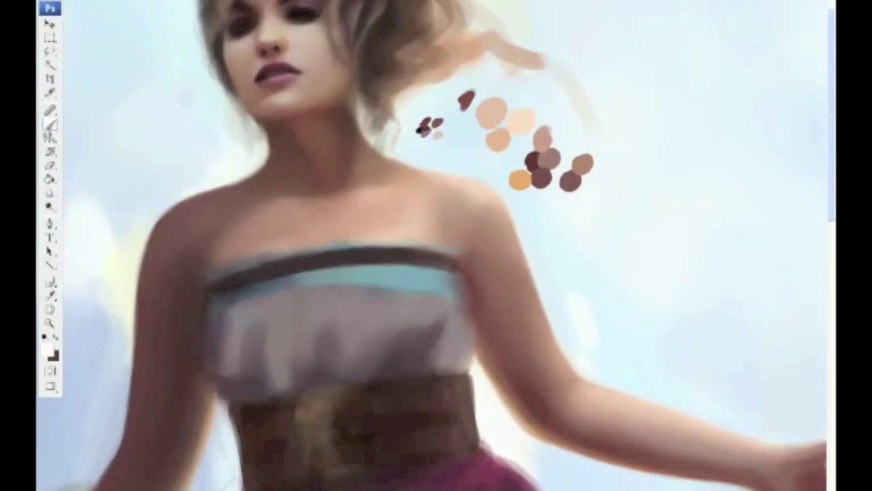
{"action": "left_click", "coordinate": [517, 391], "text": "alt"}
{"action": "left_click", "coordinate": [530, 129], "text": "alt"}
{"action": "left_click_drag", "start_coordinate": [504, 402], "coordinate": [507, 390]}
Step: Sample dark maroon, peach and light mauve skin tones, toggling the brush presets
{"action": "key", "text": "F5"}
{"action": "key", "text": "F5"}
{"action": "left_click", "coordinate": [486, 383], "text": "alt"}
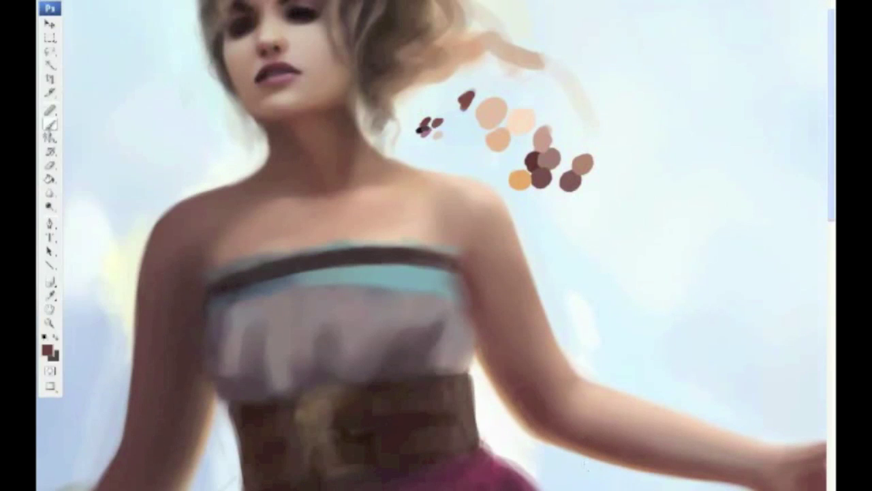
{"action": "left_click", "coordinate": [203, 432], "text": "alt"}
{"action": "key", "text": "F5"}
{"action": "key", "text": "F5"}
{"action": "key", "text": "F5"}
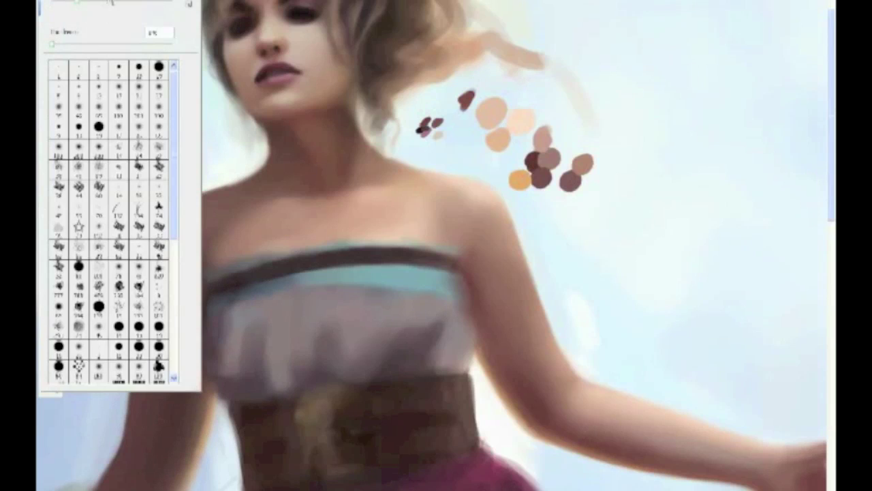
{"action": "key", "text": "F5"}
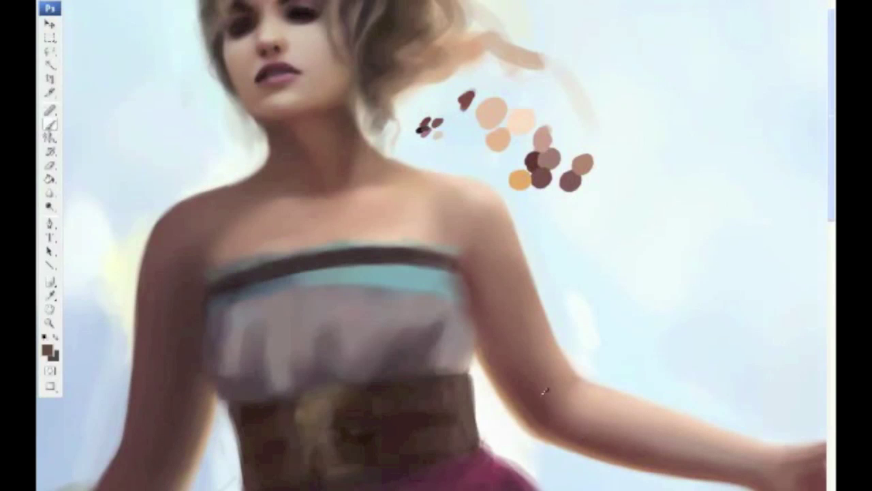
{"action": "left_click", "coordinate": [319, 184], "text": "alt"}
{"action": "key", "text": "F5"}
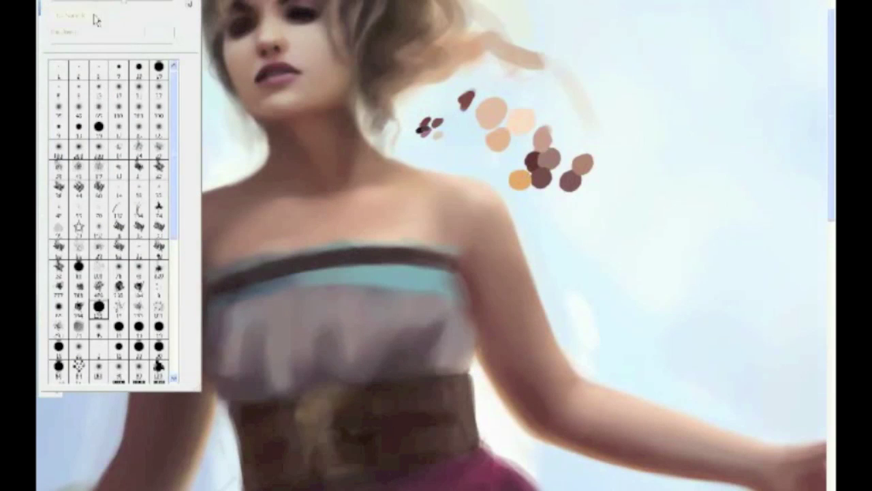
{"action": "key", "text": "F5"}
{"action": "key", "text": "F5"}
{"action": "key", "text": "F5"}
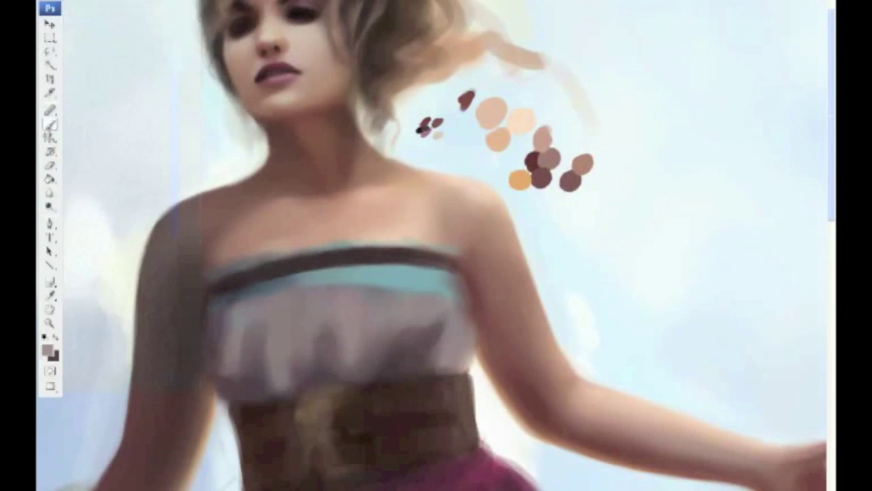
Step: Paint light vertical fold strokes down the left, centre and right of the white bodice
{"action": "left_click_drag", "start_coordinate": [307, 293], "coordinate": [307, 385]}
{"action": "left_click_drag", "start_coordinate": [282, 355], "coordinate": [287, 377]}
{"action": "left_click_drag", "start_coordinate": [248, 307], "coordinate": [260, 383]}
{"action": "left_click_drag", "start_coordinate": [225, 350], "coordinate": [245, 367]}
{"action": "mouse_move", "coordinate": [425, 323]}
{"action": "left_mouse_down"}
{"action": "mouse_move", "coordinate": [409, 354]}
{"action": "mouse_move", "coordinate": [436, 372]}
{"action": "left_mouse_up"}
{"action": "left_click_drag", "start_coordinate": [439, 333], "coordinate": [419, 369]}
{"action": "mouse_move", "coordinate": [422, 310]}
{"action": "left_mouse_down"}
{"action": "mouse_move", "coordinate": [402, 355]}
{"action": "mouse_move", "coordinate": [412, 376]}
{"action": "mouse_move", "coordinate": [416, 344]}
{"action": "left_mouse_up"}
Step: Switch to dark brown and paint darker fold strokes down the lower and left bodice
{"action": "left_click", "coordinate": [405, 338], "text": "alt"}
{"action": "mouse_move", "coordinate": [393, 315]}
{"action": "left_mouse_down"}
{"action": "mouse_move", "coordinate": [390, 342]}
{"action": "mouse_move", "coordinate": [365, 356]}
{"action": "left_mouse_up"}
{"action": "left_click", "coordinate": [379, 346], "text": "alt"}
{"action": "left_click", "coordinate": [363, 354], "text": "alt"}
{"action": "left_click_drag", "start_coordinate": [373, 304], "coordinate": [363, 373]}
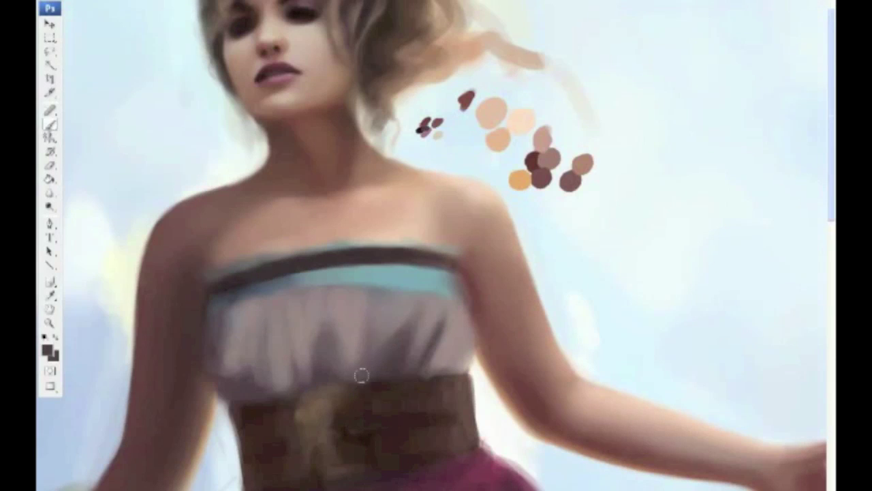
{"action": "left_click_drag", "start_coordinate": [356, 289], "coordinate": [343, 318]}
{"action": "left_click_drag", "start_coordinate": [385, 296], "coordinate": [372, 315]}
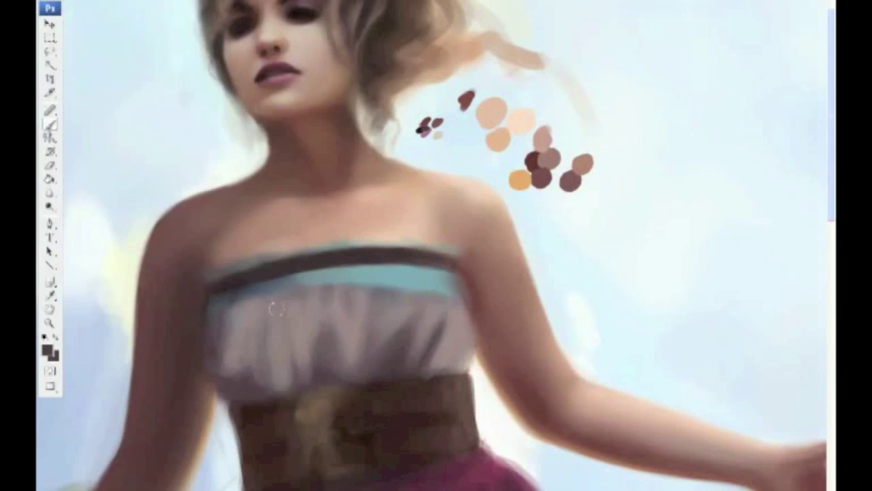
{"action": "left_click_drag", "start_coordinate": [258, 291], "coordinate": [252, 331]}
Step: Sample a bodice colour to repaint its top edge, then change brush tip and darken the band's top
{"action": "left_click", "coordinate": [246, 293], "text": "alt"}
{"action": "left_click", "coordinate": [294, 268], "text": "alt"}
{"action": "left_click_drag", "start_coordinate": [276, 280], "coordinate": [335, 274]}
{"action": "right_click", "coordinate": [97, 30]}
{"action": "double_click", "coordinate": [74, 362]}
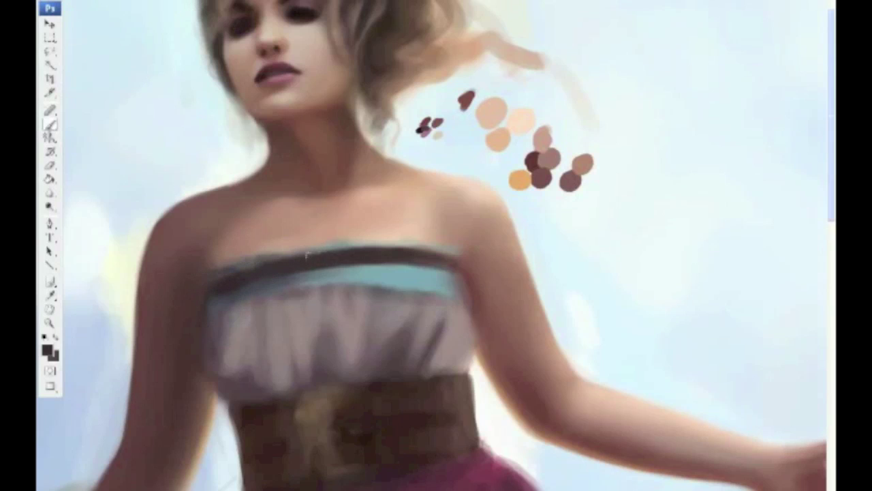
{"action": "left_click_drag", "start_coordinate": [310, 254], "coordinate": [321, 252]}
Step: Sample grey-green, teal, dark grey, peach and dark brown, then set a near-black paint colour
{"action": "left_click", "coordinate": [265, 285], "text": "alt"}
{"action": "left_click", "coordinate": [396, 273], "text": "alt"}
{"action": "left_click", "coordinate": [407, 294], "text": "alt"}
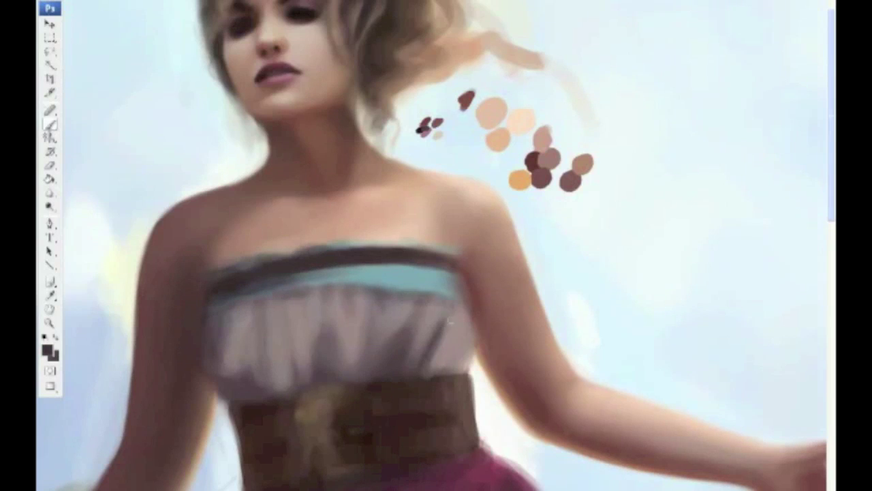
{"action": "left_click", "coordinate": [504, 184], "text": "alt"}
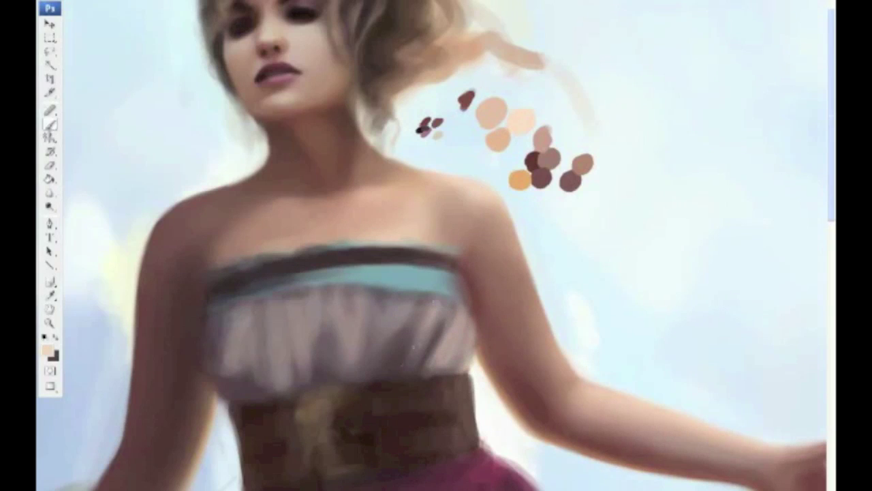
{"action": "left_click", "coordinate": [288, 258], "text": "alt"}
{"action": "left_click", "coordinate": [46, 349]}
{"action": "left_click", "coordinate": [542, 371]}
{"action": "key", "text": "Return"}
{"action": "key", "text": "F5"}
{"action": "key", "text": "F5"}
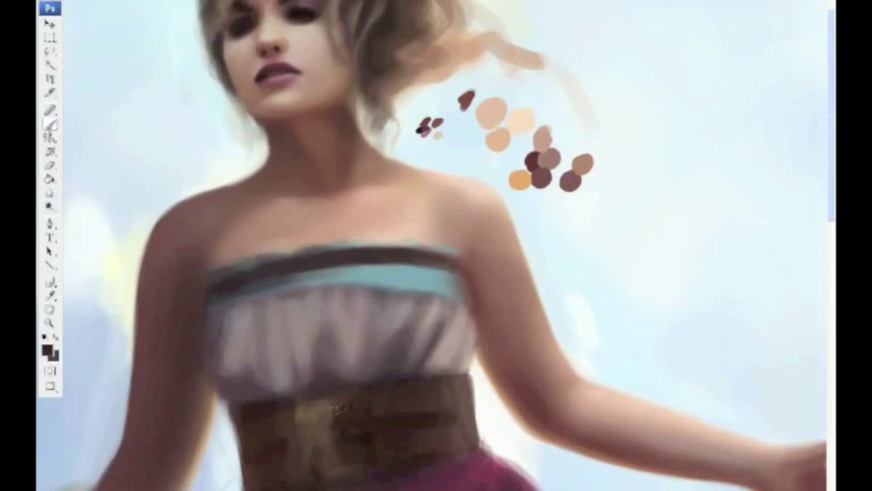
Step: Sample belt browns, a mauve skin tone and light fabric, then paint a light highlight stroke on the belt
{"action": "left_click", "coordinate": [334, 404], "text": "alt"}
{"action": "left_click", "coordinate": [383, 421], "text": "alt"}
{"action": "left_click", "coordinate": [539, 339], "text": "alt"}
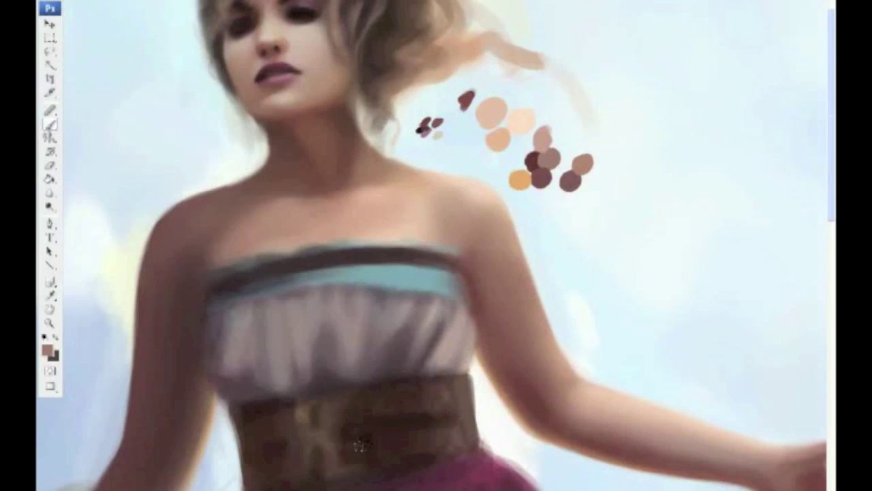
{"action": "left_click", "coordinate": [475, 408], "text": "alt"}
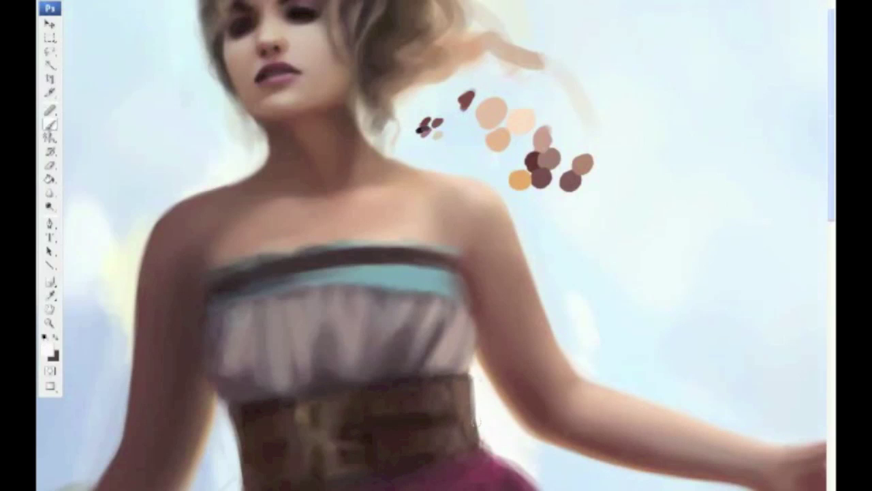
{"action": "left_click", "coordinate": [248, 435], "text": "alt"}
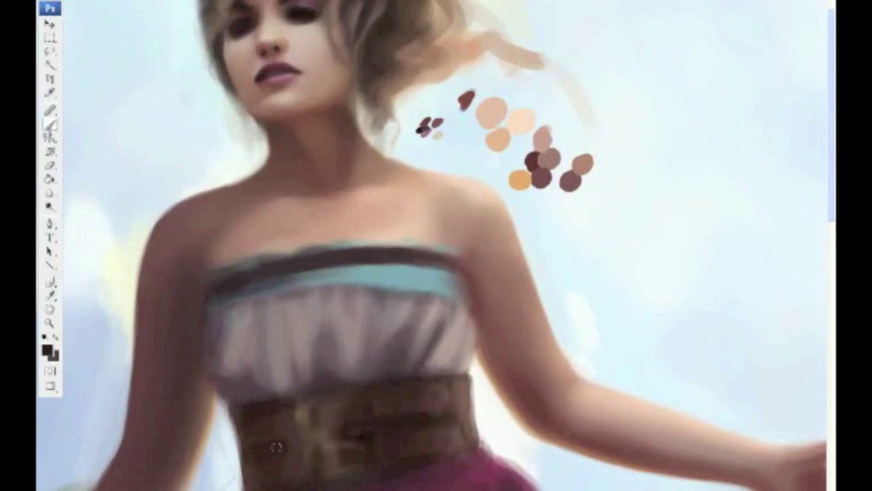
{"action": "left_click", "coordinate": [278, 310], "text": "alt"}
{"action": "left_click_drag", "start_coordinate": [275, 405], "coordinate": [303, 398]}
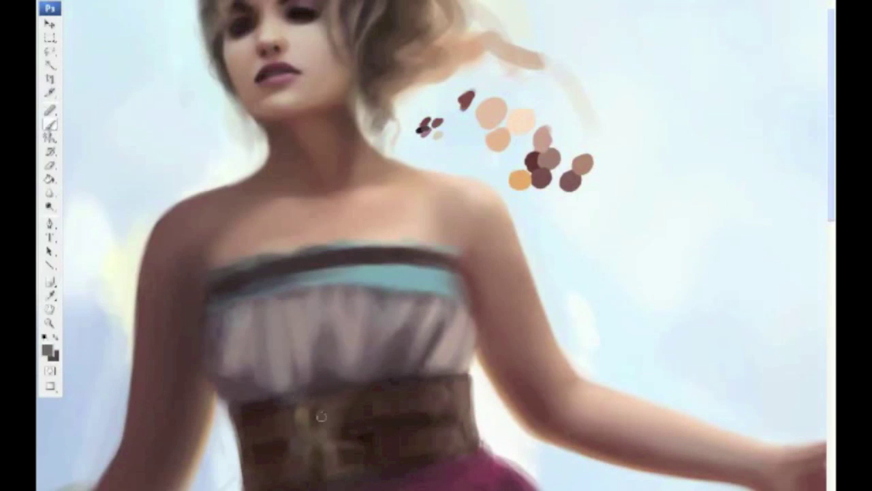
Step: Change the brush tip and paint a pale stripe across the bodice, extending it to the left side
{"action": "left_click", "coordinate": [256, 383], "text": "alt"}
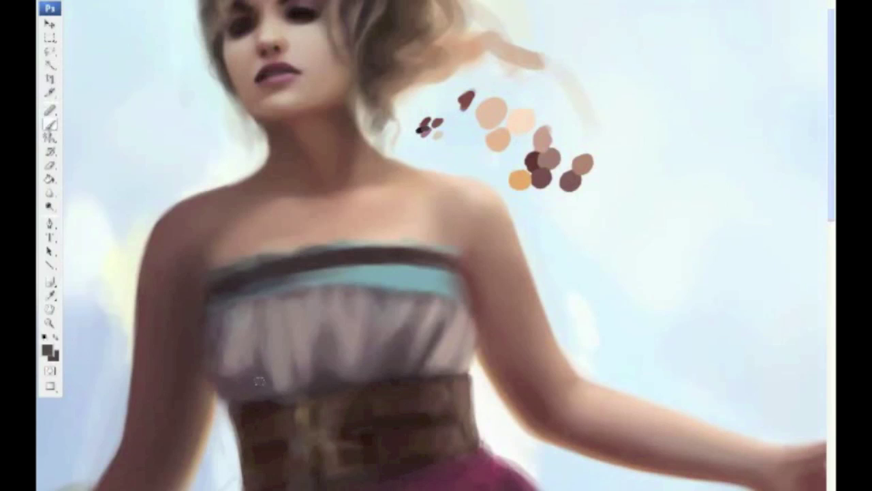
{"action": "key", "text": "F5"}
{"action": "key", "text": "Return"}
{"action": "left_click_drag", "start_coordinate": [257, 317], "coordinate": [304, 314]}
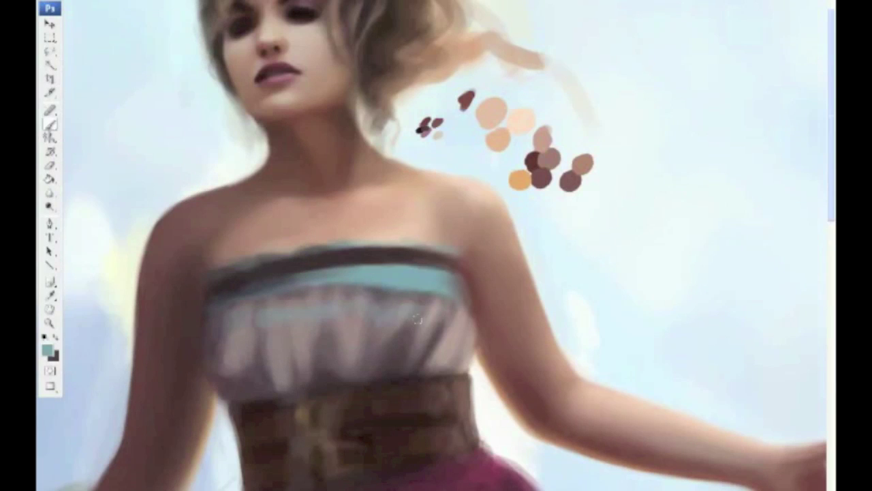
{"action": "left_click_drag", "start_coordinate": [225, 319], "coordinate": [272, 316]}
Step: Sample greyish mauve, dark brown and the stripe's teal, then choose a lighter teal colour
{"action": "left_click", "coordinate": [279, 362], "text": "alt"}
{"action": "left_click", "coordinate": [293, 351], "text": "alt"}
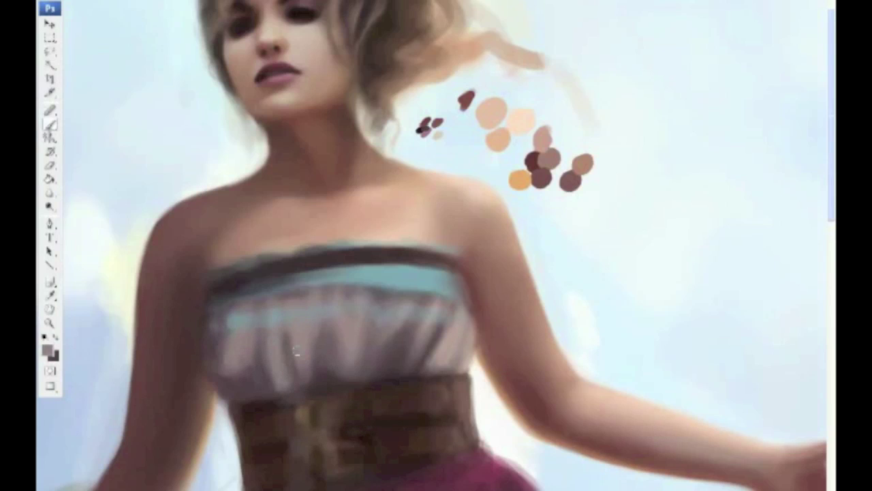
{"action": "left_click", "coordinate": [278, 400], "text": "alt"}
{"action": "left_click", "coordinate": [419, 277], "text": "alt"}
{"action": "left_click", "coordinate": [47, 349]}
{"action": "left_click", "coordinate": [334, 415]}
{"action": "key", "text": "Return"}
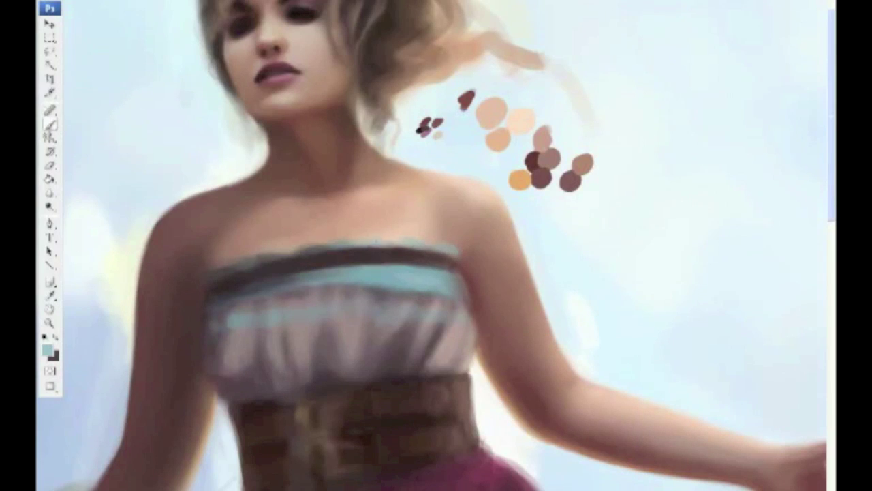
Step: Sample greyish mauves, a brownish mauve and near-black brown for the pleat shadows
{"action": "left_click", "coordinate": [443, 356], "text": "alt"}
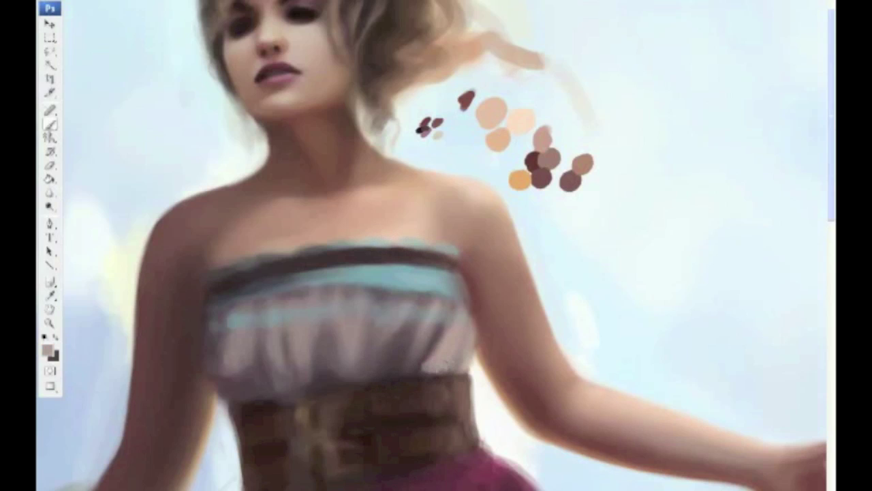
{"action": "left_click", "coordinate": [425, 368], "text": "alt"}
{"action": "left_click", "coordinate": [421, 361], "text": "alt"}
{"action": "left_click", "coordinate": [391, 359], "text": "alt"}
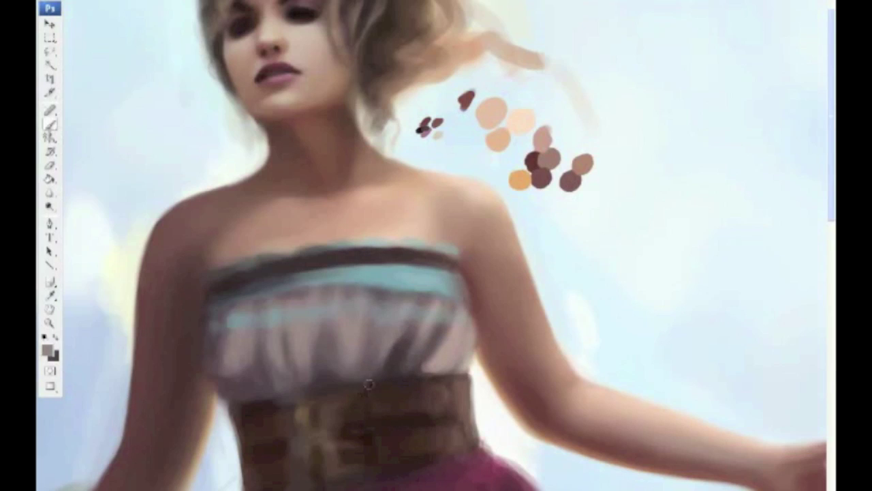
{"action": "left_click", "coordinate": [388, 375], "text": "alt"}
{"action": "left_click", "coordinate": [321, 350], "text": "alt"}
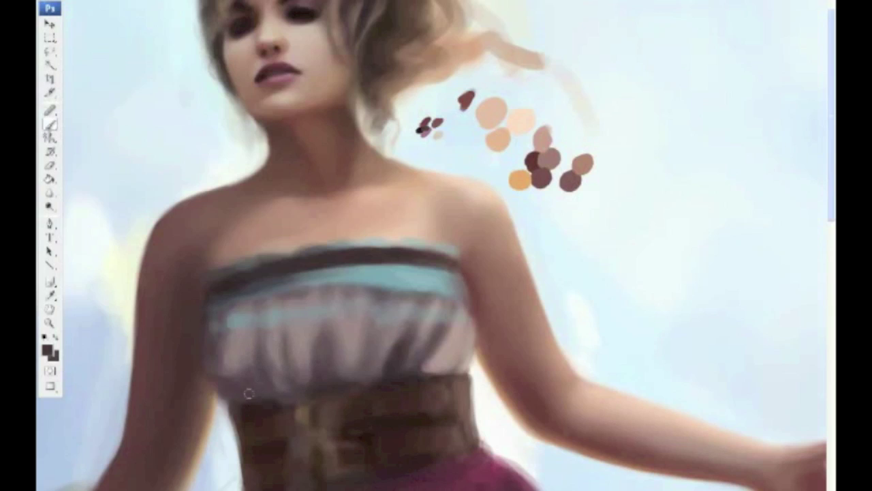
Step: Sample dark belt tones, adjust the paint colour, and pick grey-brown and near-white from the belt edge
{"action": "left_click", "coordinate": [371, 399], "text": "alt"}
{"action": "left_click", "coordinate": [46, 350]}
{"action": "left_click", "coordinate": [581, 355]}
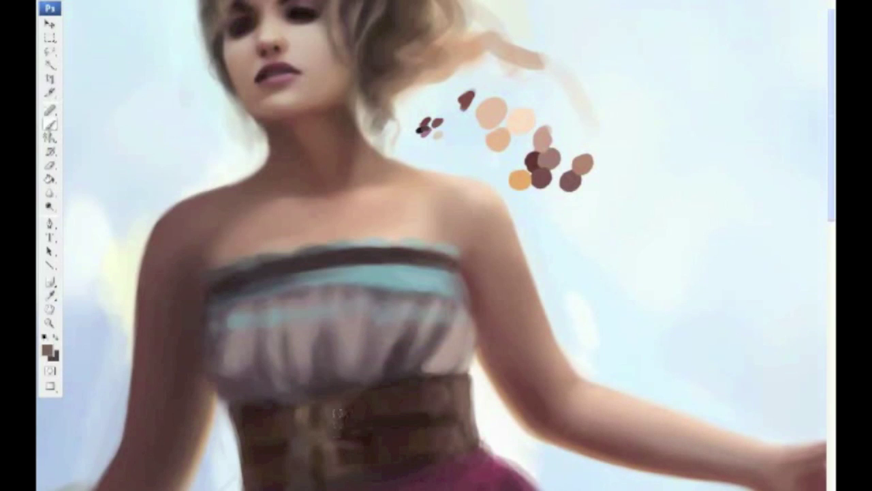
{"action": "left_click", "coordinate": [306, 406], "text": "alt"}
{"action": "left_click", "coordinate": [463, 383], "text": "alt"}
{"action": "left_click", "coordinate": [464, 409], "text": "alt"}
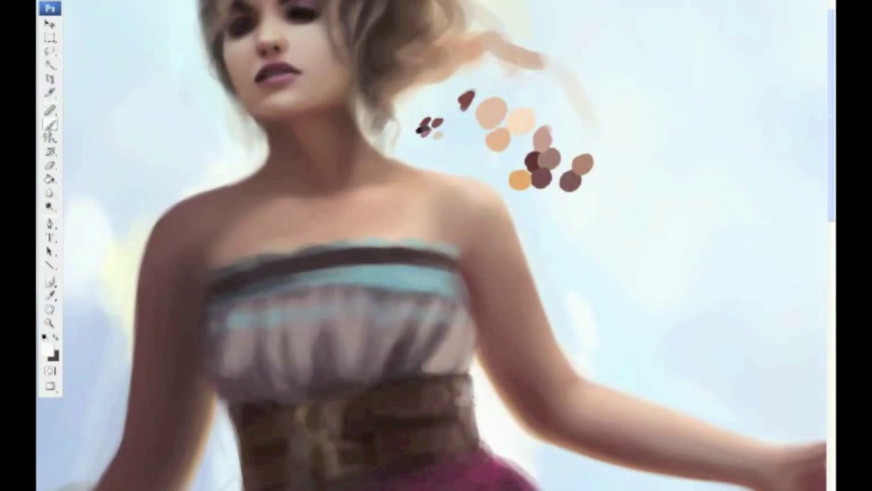
Step: Sample alternating dark and light belt browns plus the olive-khaki buckle tone for belt texture
{"action": "left_click", "coordinate": [417, 421], "text": "alt"}
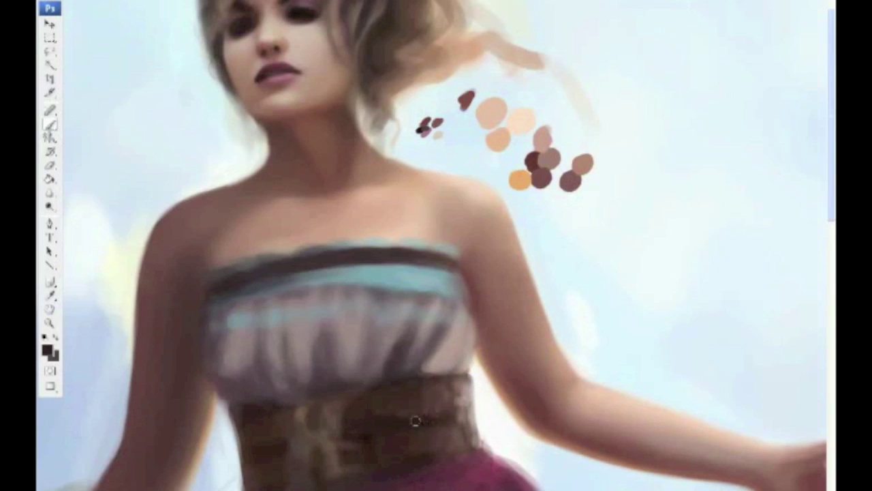
{"action": "left_click", "coordinate": [409, 431], "text": "alt"}
{"action": "left_click", "coordinate": [436, 455], "text": "alt"}
{"action": "left_click", "coordinate": [426, 463], "text": "alt"}
{"action": "left_click", "coordinate": [305, 431], "text": "alt"}
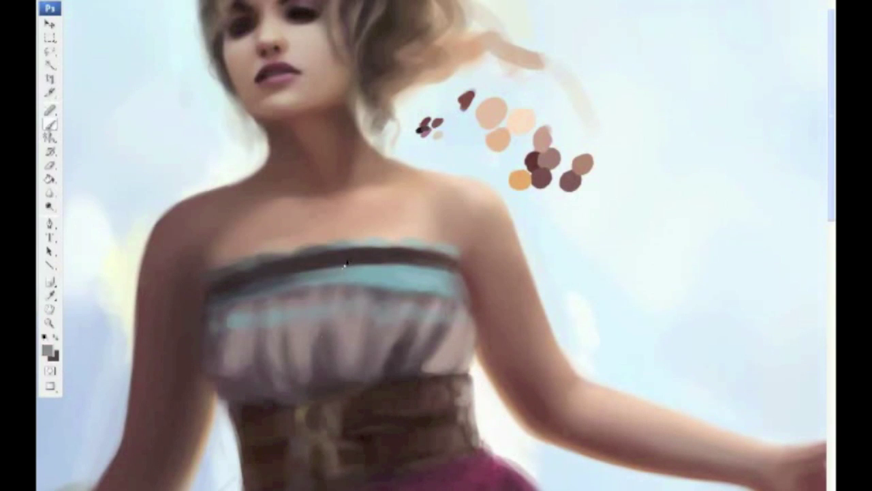
{"action": "left_click", "coordinate": [324, 480], "text": "alt"}
{"action": "left_click", "coordinate": [316, 421], "text": "alt"}
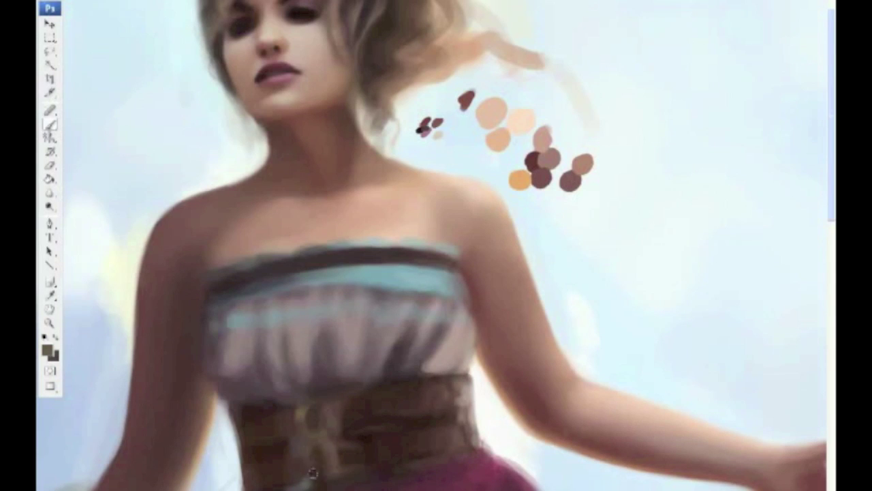
{"action": "left_click", "coordinate": [334, 465], "text": "alt"}
Step: Sample greyish mauve and dark brown tones around the belt's centre buckle area
{"action": "left_click", "coordinate": [383, 462], "text": "alt"}
{"action": "left_click", "coordinate": [347, 451], "text": "alt"}
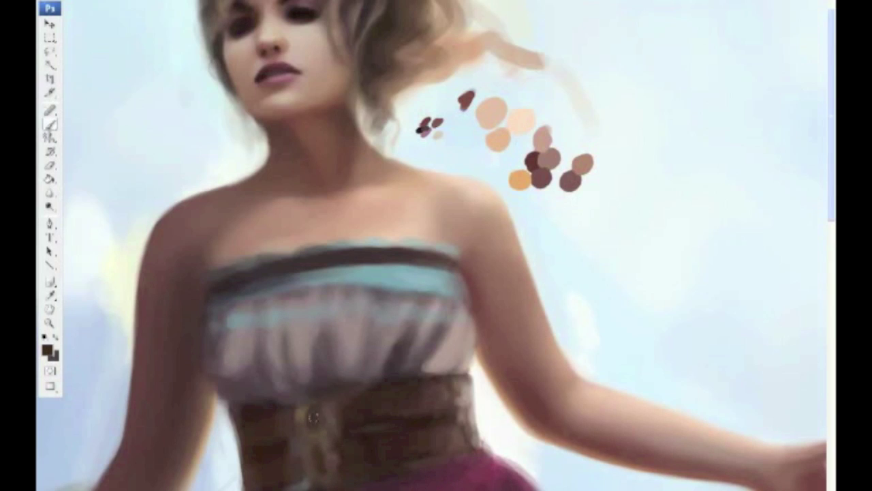
{"action": "left_click", "coordinate": [354, 408], "text": "alt"}
{"action": "left_click", "coordinate": [328, 416], "text": "alt"}
{"action": "left_click", "coordinate": [327, 414], "text": "alt"}
{"action": "left_click", "coordinate": [346, 452], "text": "alt"}
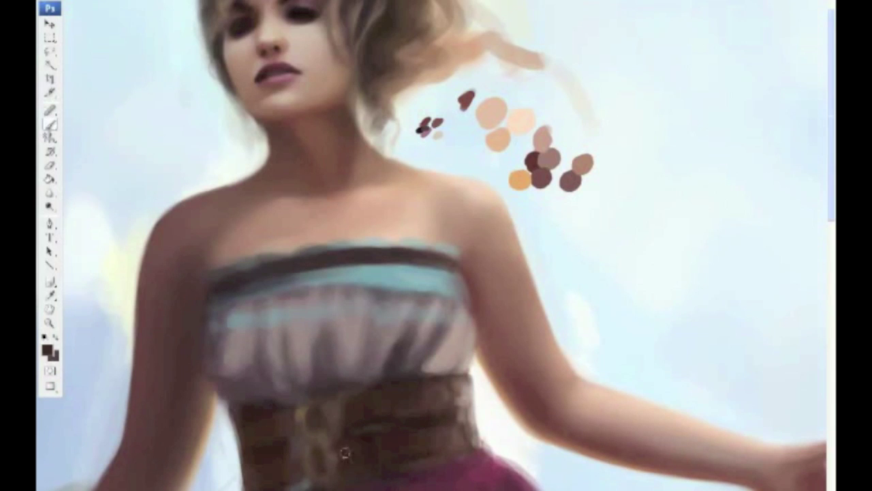
{"action": "left_click", "coordinate": [330, 439], "text": "alt"}
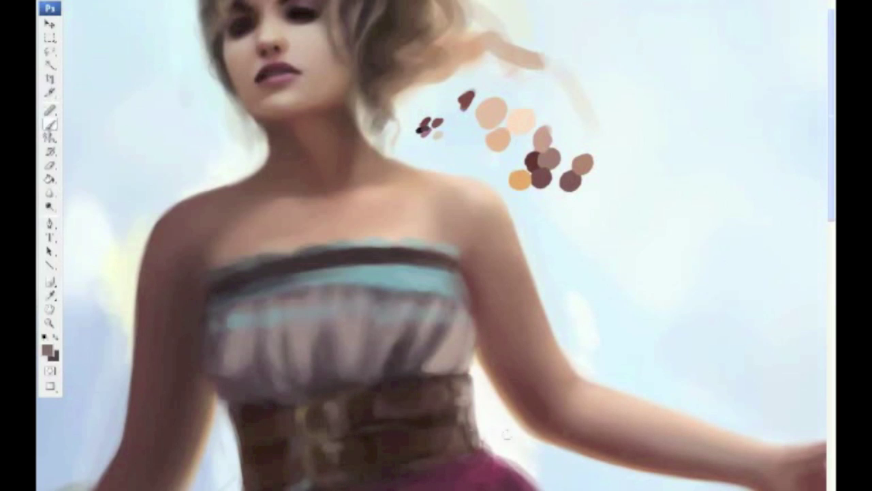
{"action": "key", "text": "F5"}
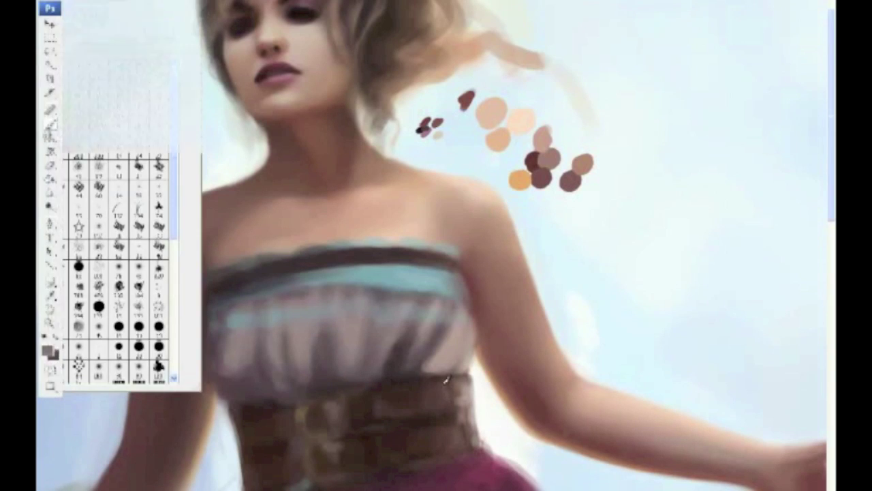
Step: Sample light pink, light beige and dark brown tones from the dress and belt top
{"action": "key", "text": "F5"}
{"action": "left_click", "coordinate": [463, 338], "text": "alt"}
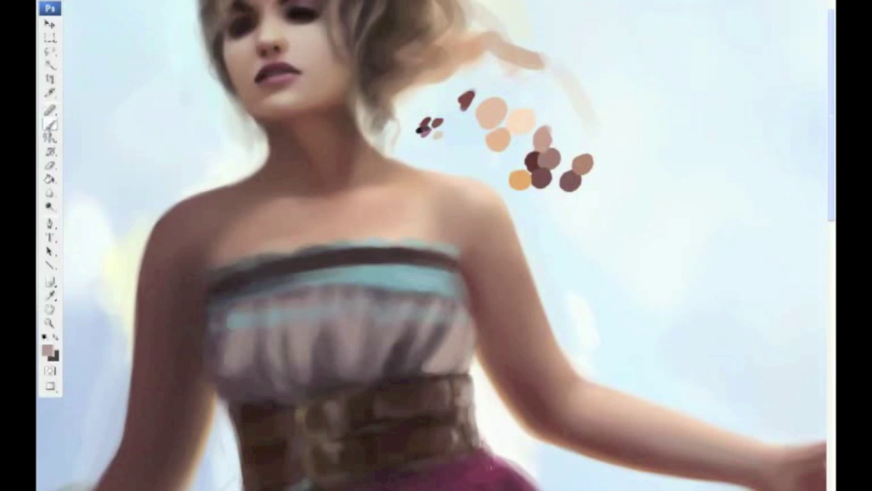
{"action": "left_click", "coordinate": [415, 368], "text": "alt"}
{"action": "key", "text": "F5"}
{"action": "key", "text": "F5"}
{"action": "left_click", "coordinate": [443, 360], "text": "alt"}
{"action": "left_click", "coordinate": [426, 368], "text": "alt"}
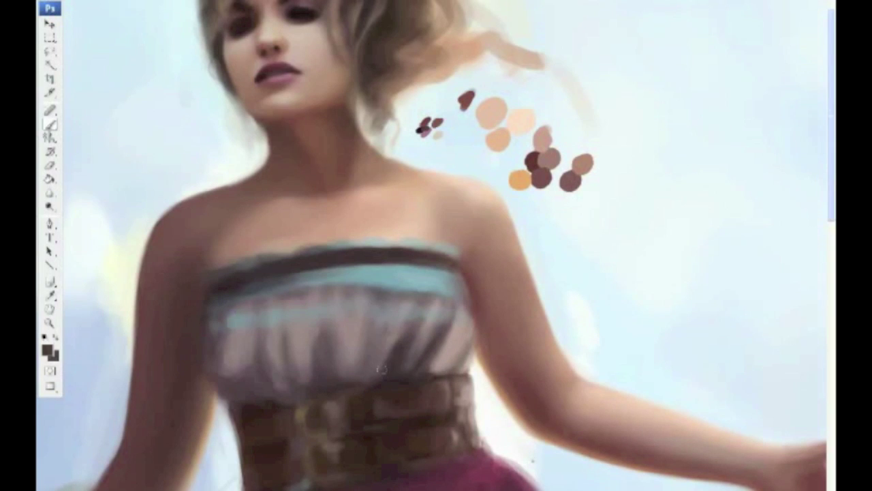
{"action": "key", "text": "F5"}
{"action": "key", "text": "F5"}
Step: Sample mauve, dark brown, teal, dark grey and beige-grey, then the light peach palette dab and taupe
{"action": "left_click", "coordinate": [368, 383], "text": "alt"}
{"action": "left_click", "coordinate": [332, 366], "text": "alt"}
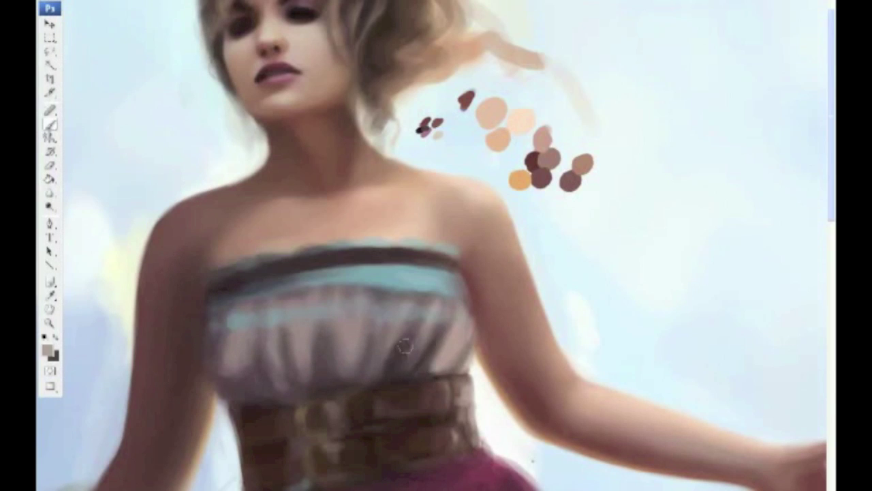
{"action": "left_click", "coordinate": [376, 280], "text": "alt"}
{"action": "left_click", "coordinate": [229, 306], "text": "alt"}
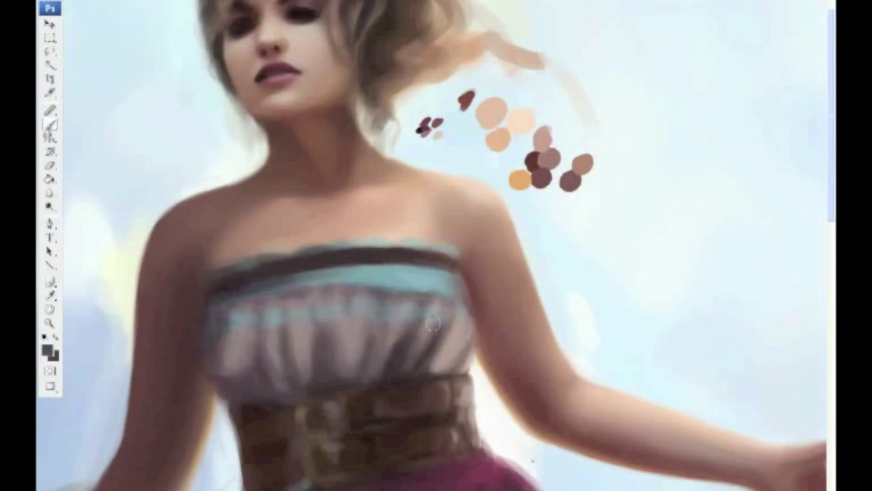
{"action": "left_click", "coordinate": [455, 308], "text": "alt"}
{"action": "right_click", "coordinate": [79, 8]}
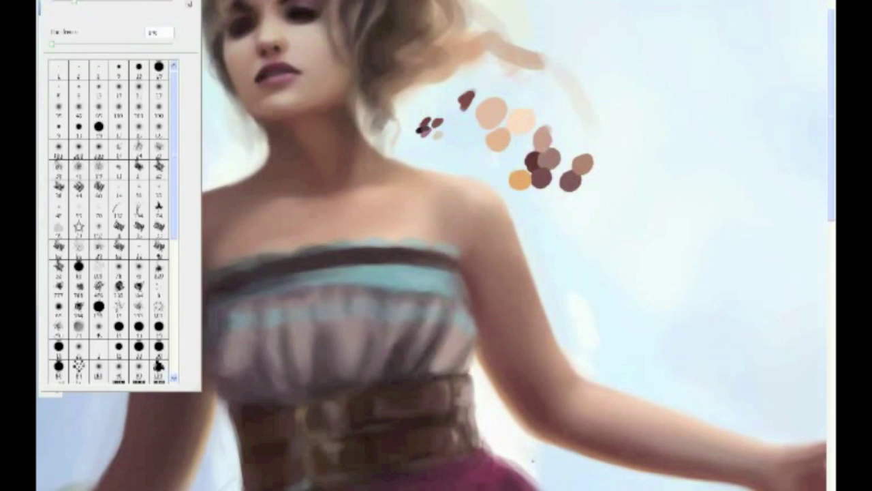
{"action": "key", "text": "Return"}
{"action": "left_click", "coordinate": [519, 116], "text": "alt"}
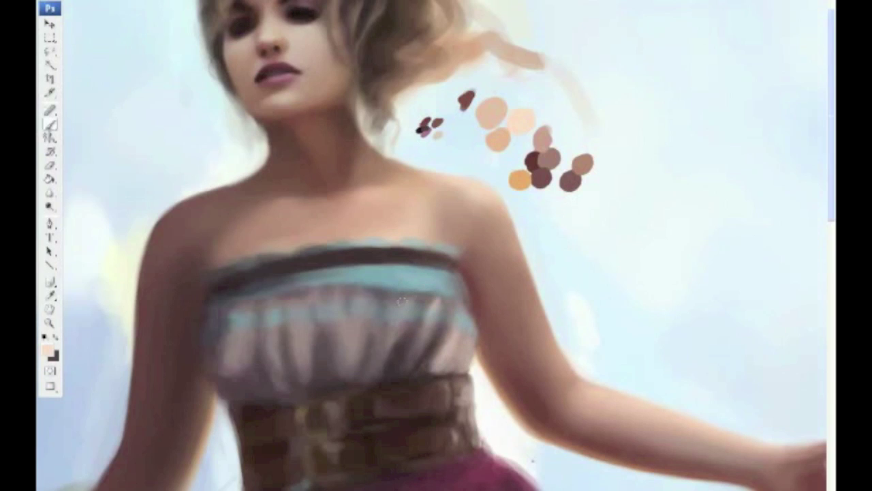
{"action": "left_click", "coordinate": [443, 298], "text": "alt"}
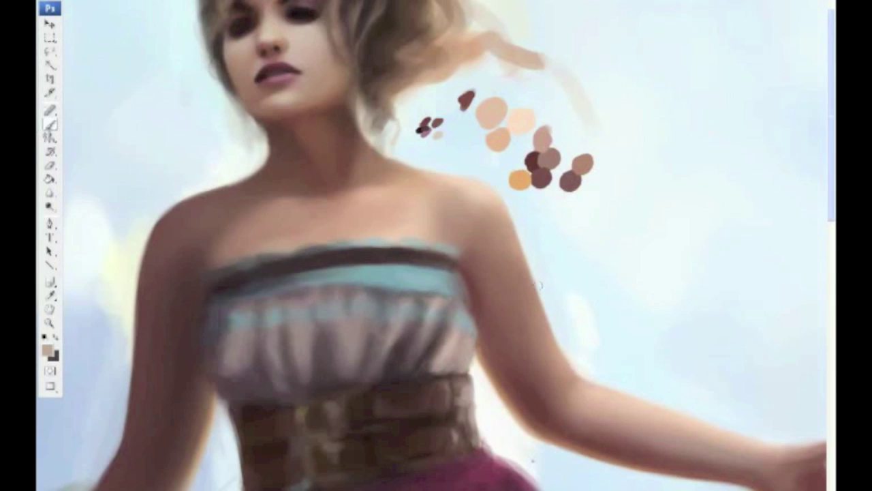
Step: Switch brush presets and sample teal from the stripe, a grey and dark brown for bodice shading
{"action": "left_click", "coordinate": [89, 3]}
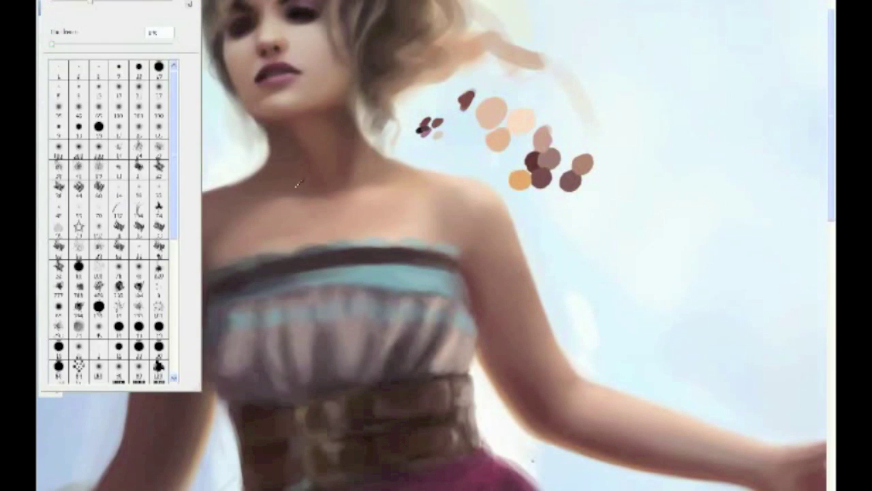
{"action": "left_click", "coordinate": [437, 366]}
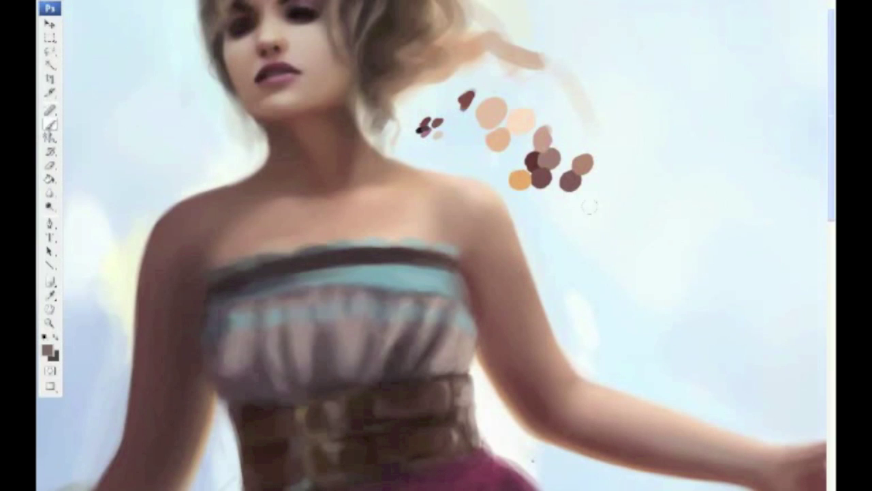
{"action": "left_click", "coordinate": [340, 268], "text": "alt"}
{"action": "left_click", "coordinate": [88, 4]}
{"action": "left_click", "coordinate": [99, 309]}
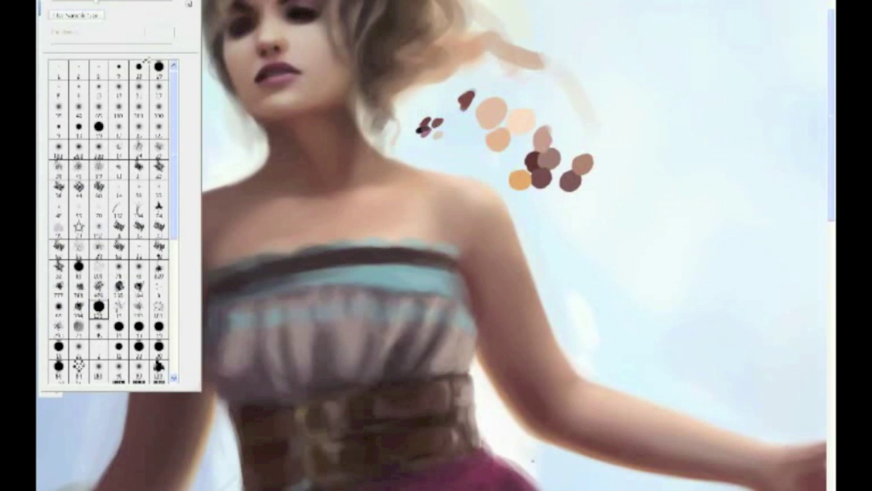
{"action": "key", "text": "Return"}
{"action": "left_click", "coordinate": [88, 3]}
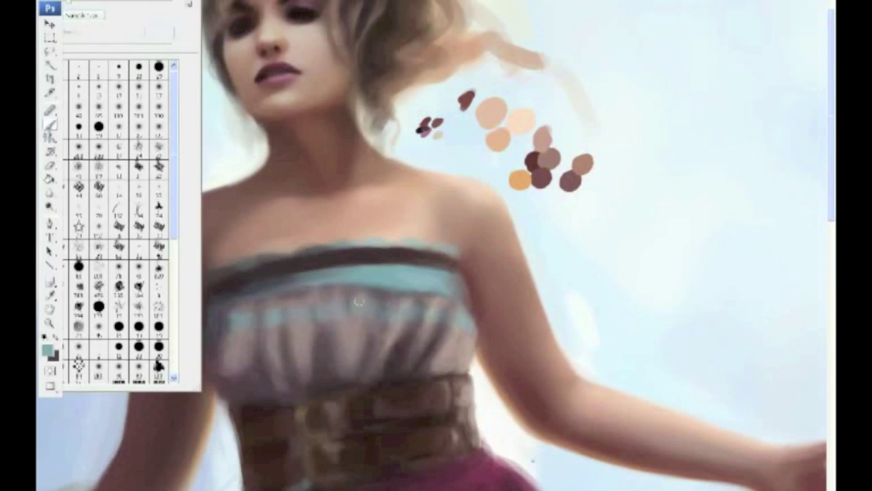
{"action": "left_click", "coordinate": [360, 314]}
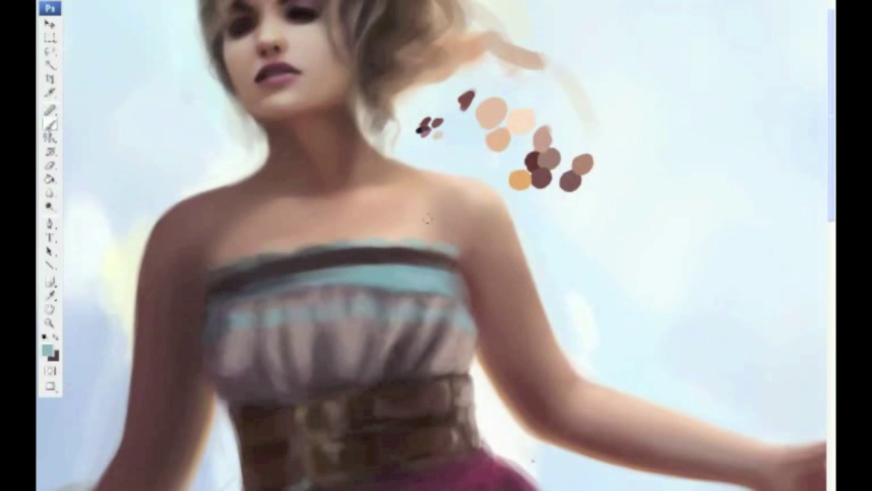
{"action": "left_click", "coordinate": [433, 249], "text": "alt"}
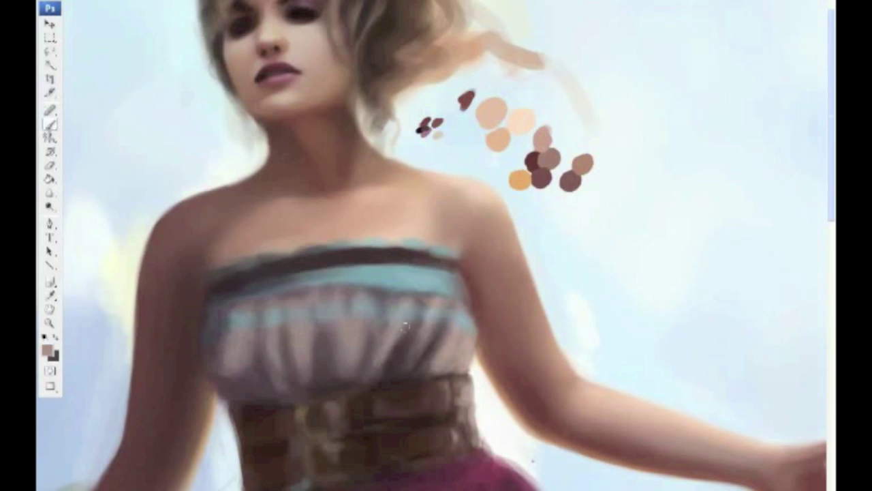
{"action": "key", "text": "F5"}
{"action": "key", "text": "F5"}
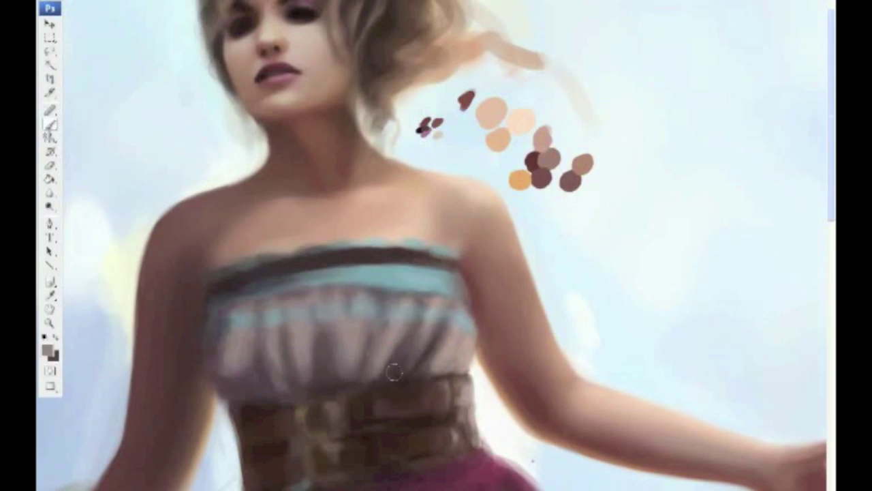
{"action": "left_click", "coordinate": [341, 380], "text": "alt"}
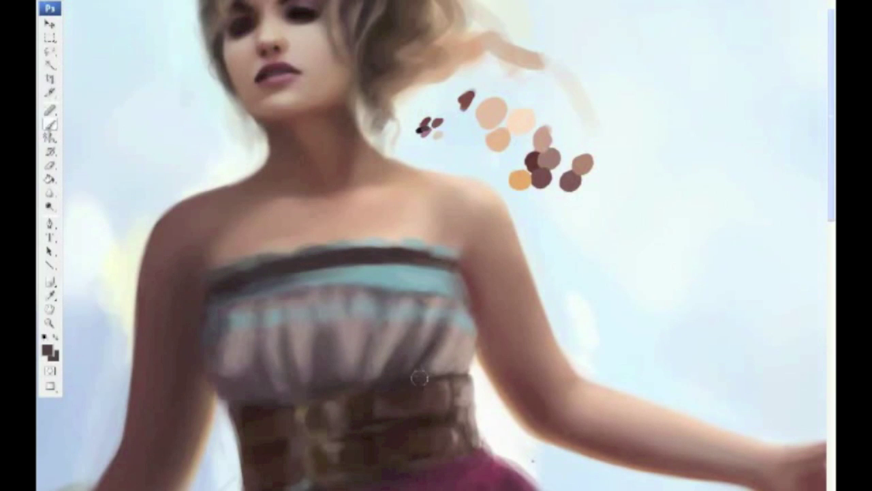
Step: Lasso the bodice, apply Filter > Noise > Median, then deselect and return to the Brush tool
{"action": "key", "text": "l"}
{"action": "left_click_drag", "start_coordinate": [218, 402], "coordinate": [252, 410]}
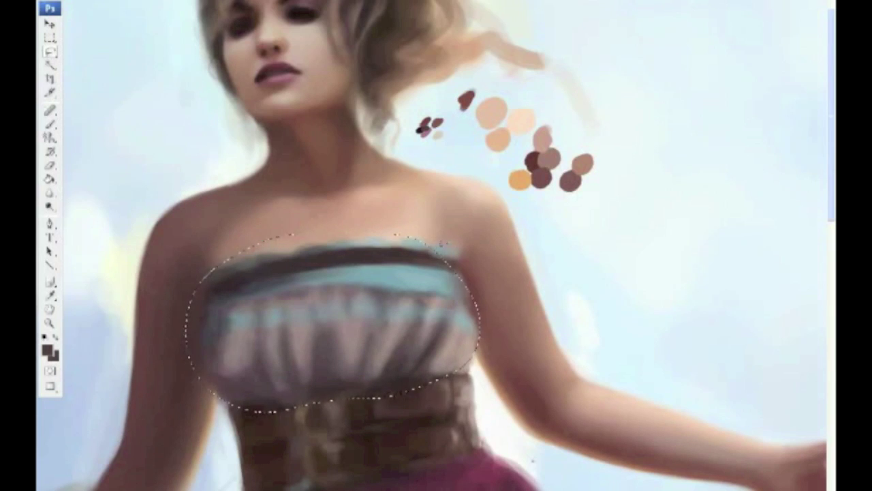
{"action": "key", "text": "alt+t"}
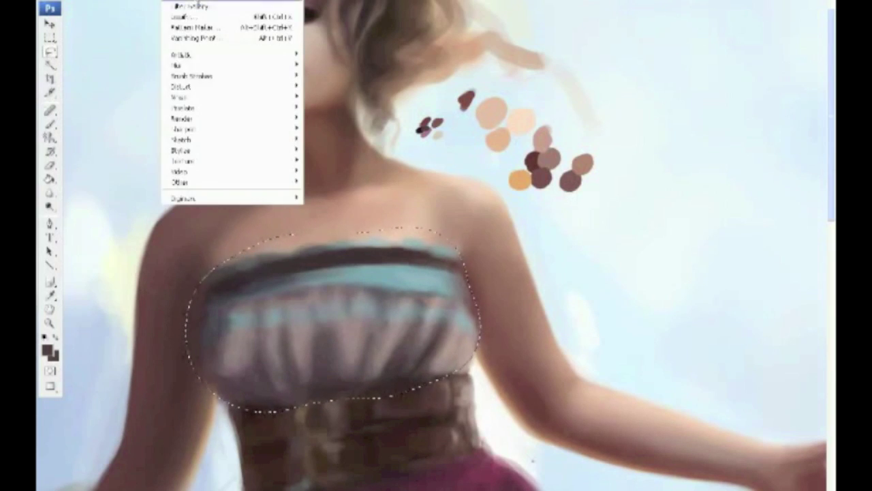
{"action": "left_click", "coordinate": [409, 121]}
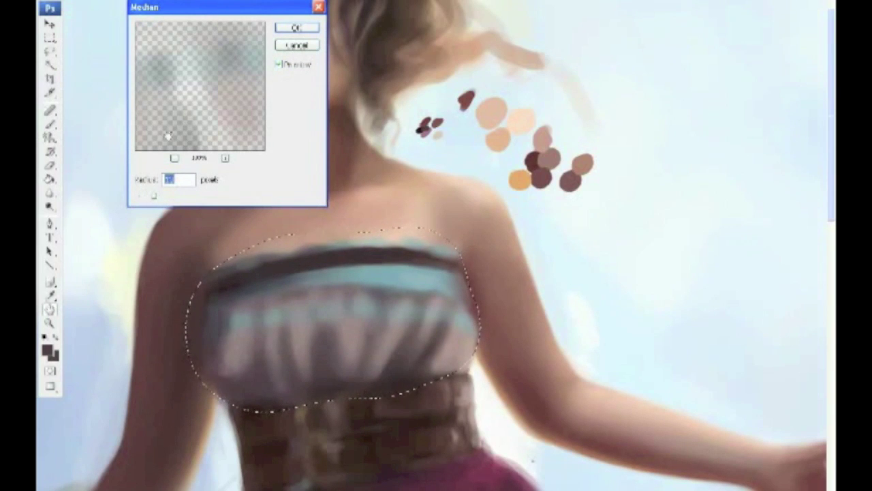
{"action": "left_click", "coordinate": [286, 27]}
{"action": "key", "text": "ctrl+d"}
{"action": "left_click", "coordinate": [52, 124]}
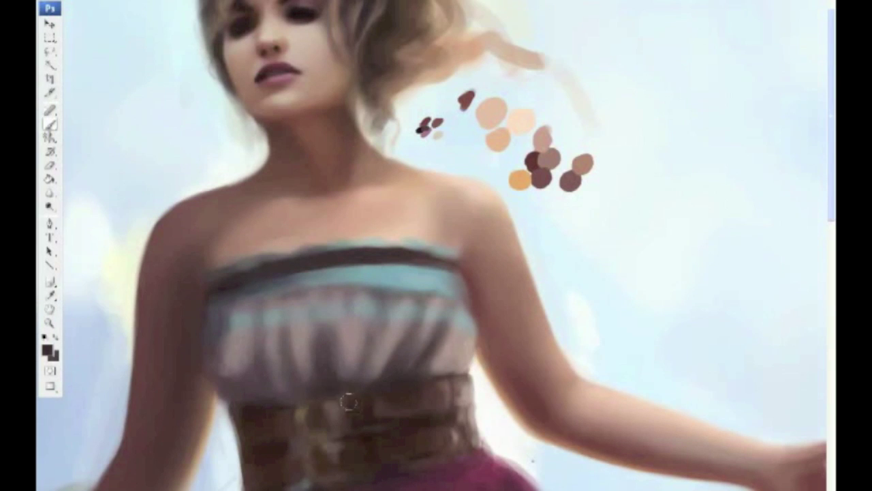
Step: Adjust the brush preset and sample greyish mauve and dark brown tones from the bodice
{"action": "left_click", "coordinate": [71, 1]}
{"action": "left_click", "coordinate": [328, 371]}
{"action": "left_click", "coordinate": [306, 340], "text": "alt"}
{"action": "left_click", "coordinate": [336, 341], "text": "alt"}
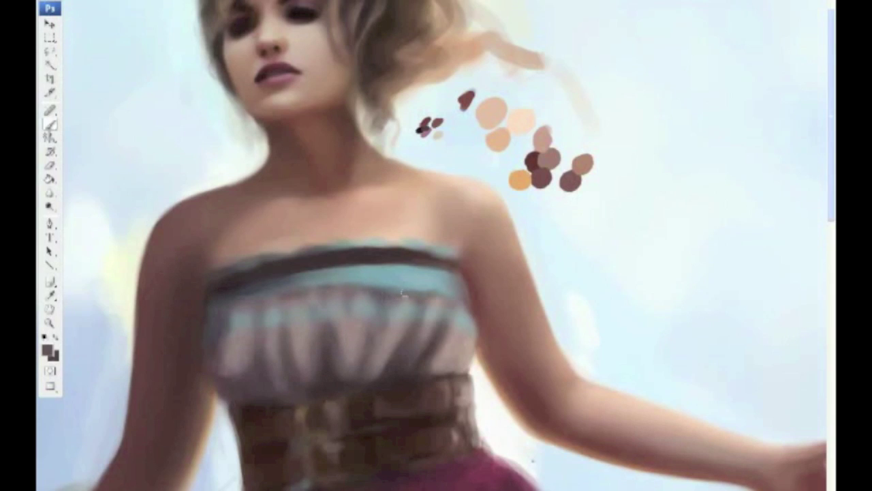
{"action": "left_click", "coordinate": [402, 334], "text": "alt"}
{"action": "left_click", "coordinate": [403, 350], "text": "alt"}
{"action": "left_click", "coordinate": [429, 340], "text": "alt"}
{"action": "left_click", "coordinate": [408, 361], "text": "alt"}
{"action": "left_click", "coordinate": [408, 363], "text": "alt"}
{"action": "left_click", "coordinate": [392, 360], "text": "alt"}
Step: Sample darker dress tones, light greyish tan and grey-brown for alternating pleat strokes
{"action": "key", "text": "F5"}
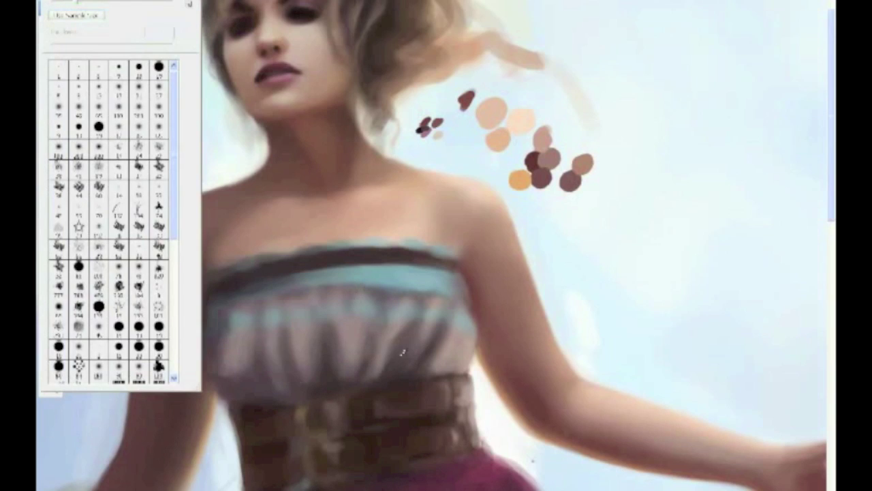
{"action": "key", "text": "F5"}
{"action": "left_click", "coordinate": [354, 377], "text": "alt"}
{"action": "left_click", "coordinate": [393, 358], "text": "alt"}
{"action": "left_click", "coordinate": [437, 331], "text": "alt"}
{"action": "left_click", "coordinate": [442, 326], "text": "alt"}
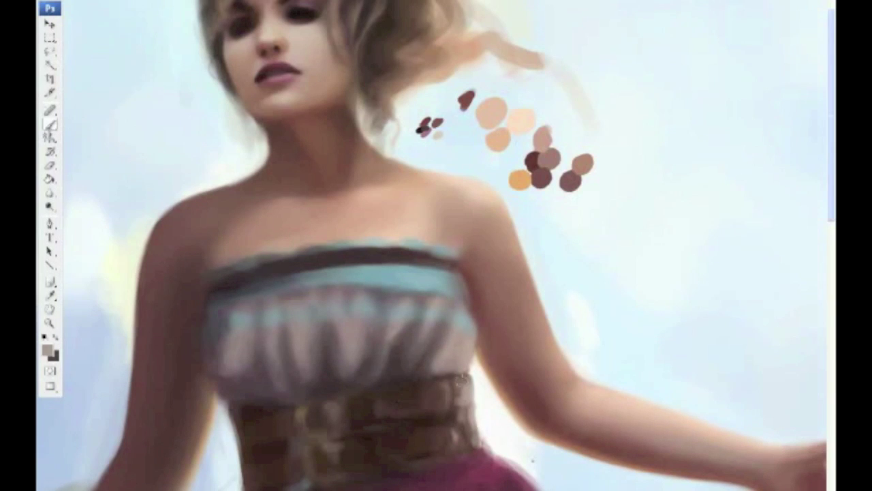
{"action": "left_click", "coordinate": [407, 334], "text": "alt"}
{"action": "left_click", "coordinate": [323, 308], "text": "alt"}
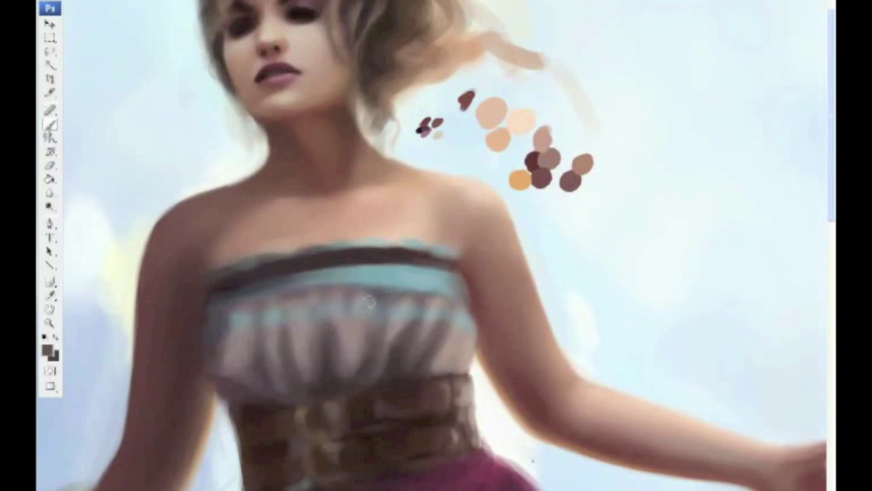
Step: Pick the light pink palette dot and bring up the foreground Color Picker
{"action": "key", "text": "F5"}
{"action": "key", "text": "F5"}
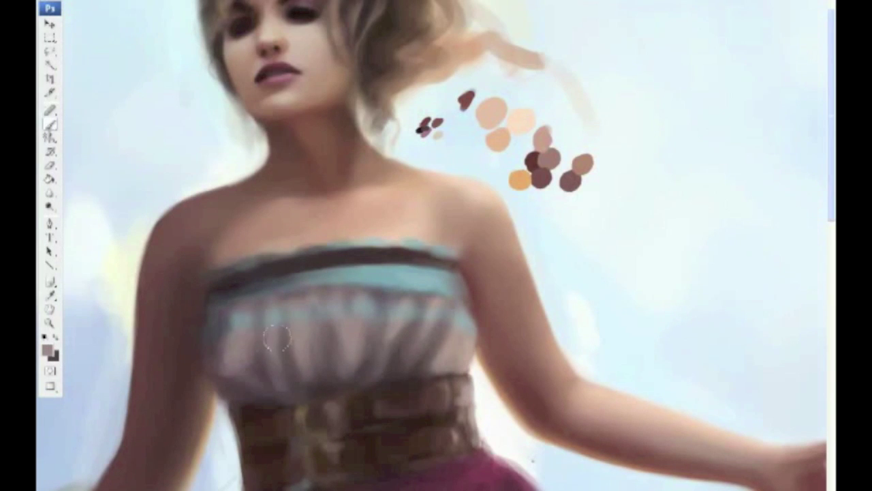
{"action": "left_click", "coordinate": [544, 139], "text": "alt"}
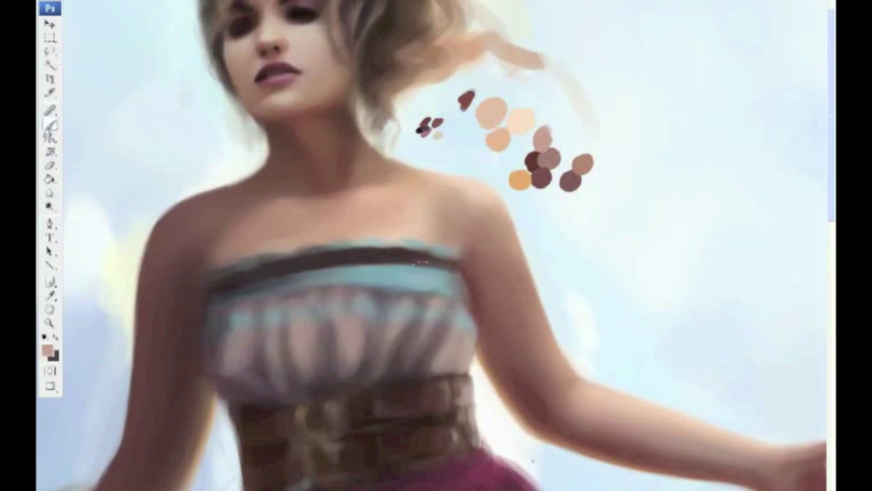
{"action": "key", "text": "F5"}
{"action": "key", "text": "F5"}
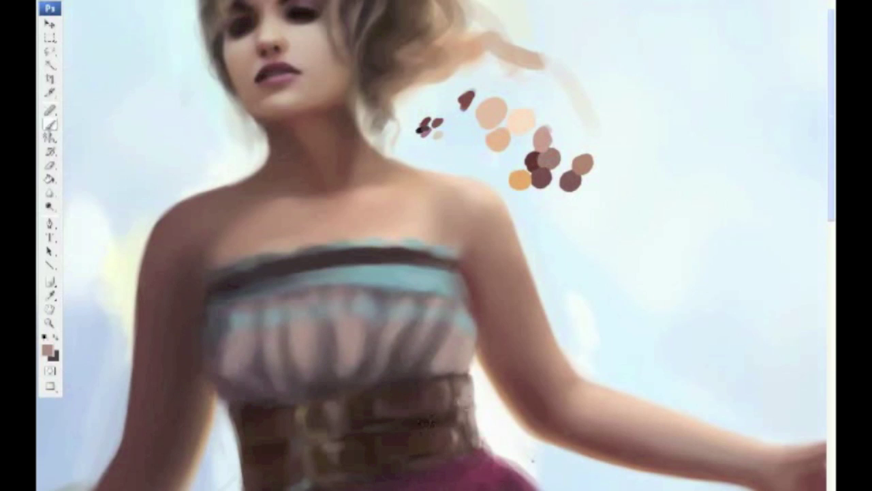
{"action": "left_click", "coordinate": [352, 294], "text": "alt"}
{"action": "left_click", "coordinate": [46, 349]}
Step: Pick a darker tan, then a darker mauve, and sample dark brown from the bodice pleats
{"action": "left_click_drag", "start_coordinate": [376, 412], "coordinate": [365, 398]}
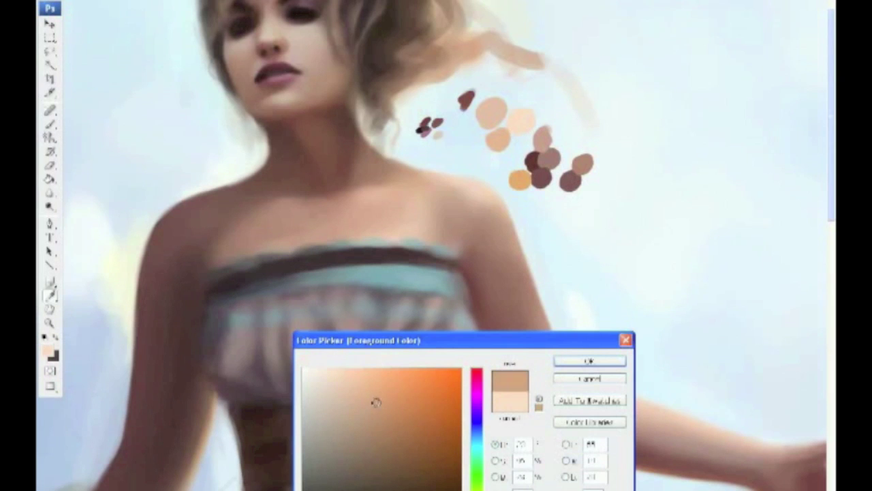
{"action": "key", "text": "Return"}
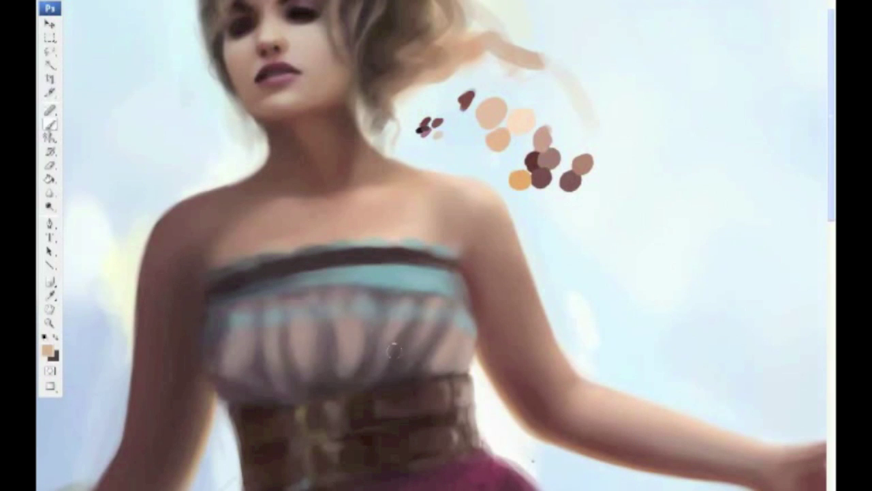
{"action": "left_click", "coordinate": [46, 350]}
{"action": "left_click", "coordinate": [477, 406]}
{"action": "left_click_drag", "start_coordinate": [478, 406], "coordinate": [478, 400]}
{"action": "left_click", "coordinate": [342, 469]}
{"action": "left_click", "coordinate": [589, 360]}
{"action": "left_click", "coordinate": [419, 188], "text": "alt"}
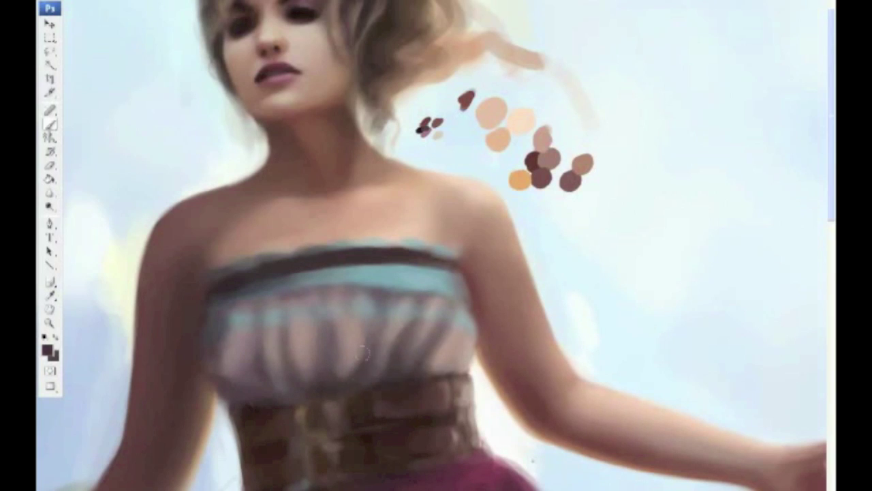